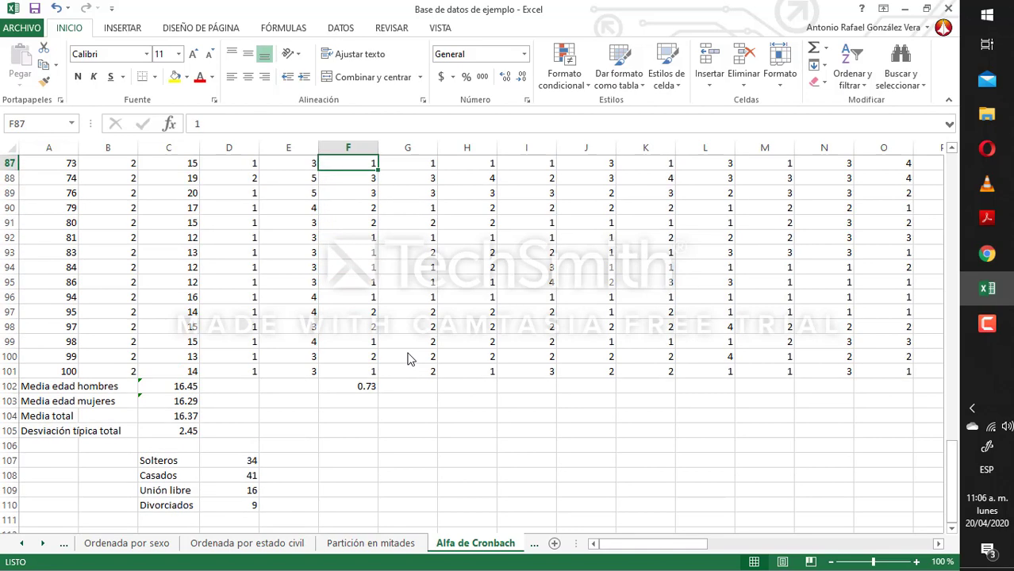
- Look back up through the Reactivo 1 scores to the column's header on the Alfa de Cronbach sheet
key(Up)
key(Up)
key(Up)
key(Up)
key(Up)
key(Up)
key(Up)
key(Up)
key(Up)
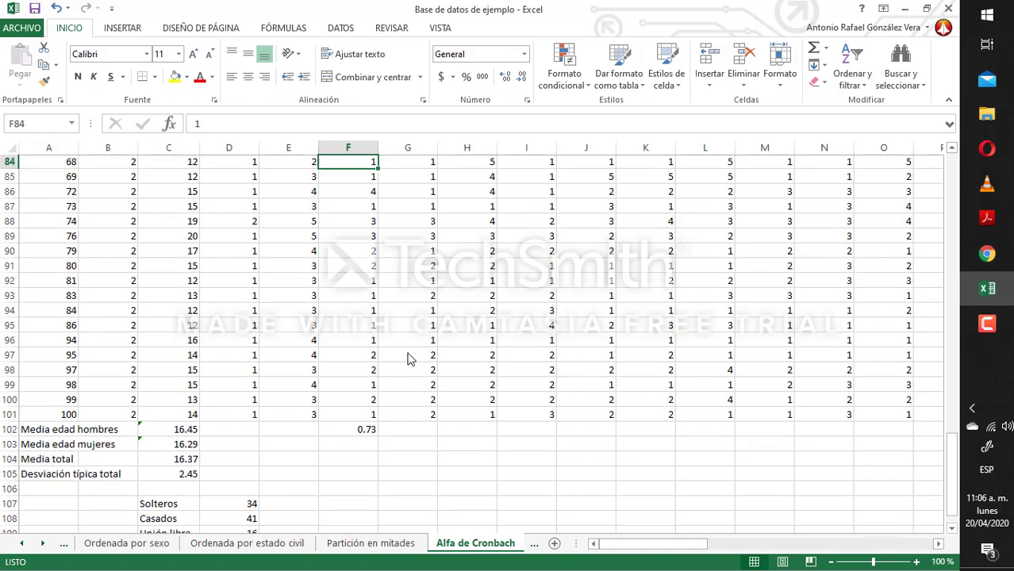
key(Up)
key(Up)
key(Up)
key(Up)
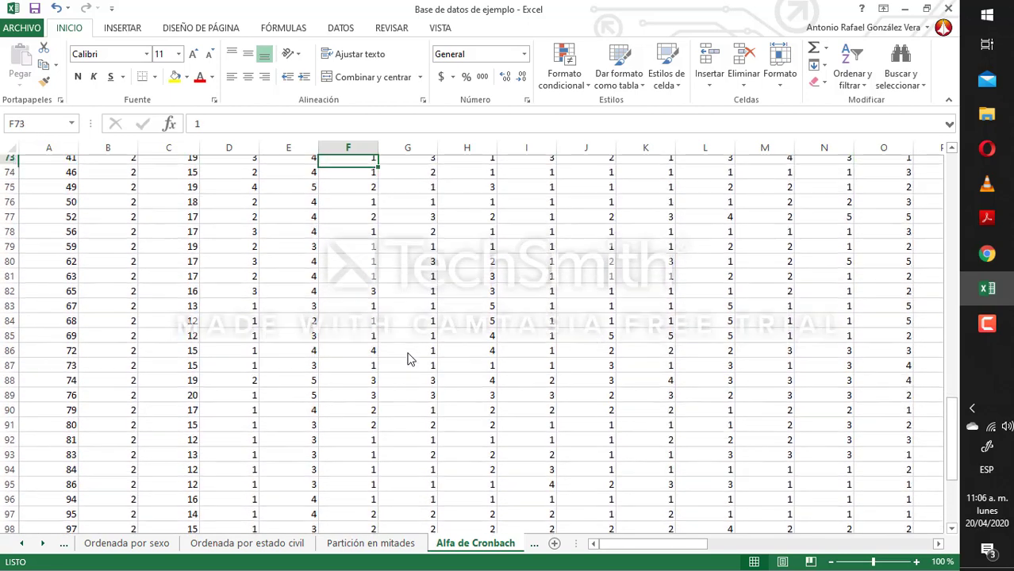
key(ctrl+Up)
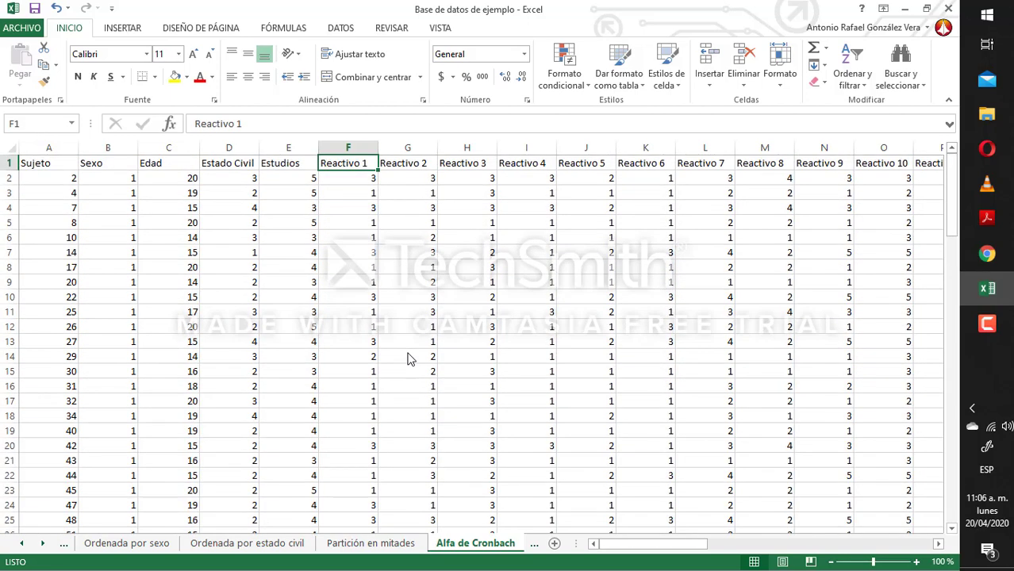
- Review the header row across its full width, from Sujeto through Reactivo 35
key(Right)
key(Right)
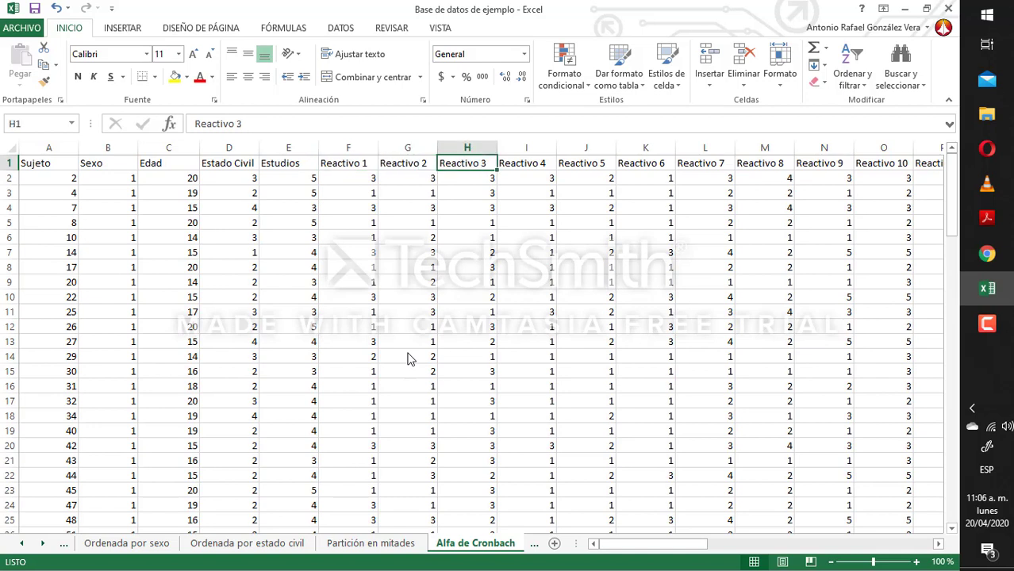
key(Left)
key(Left)
key(Left)
key(Left)
key(Left)
key(Left)
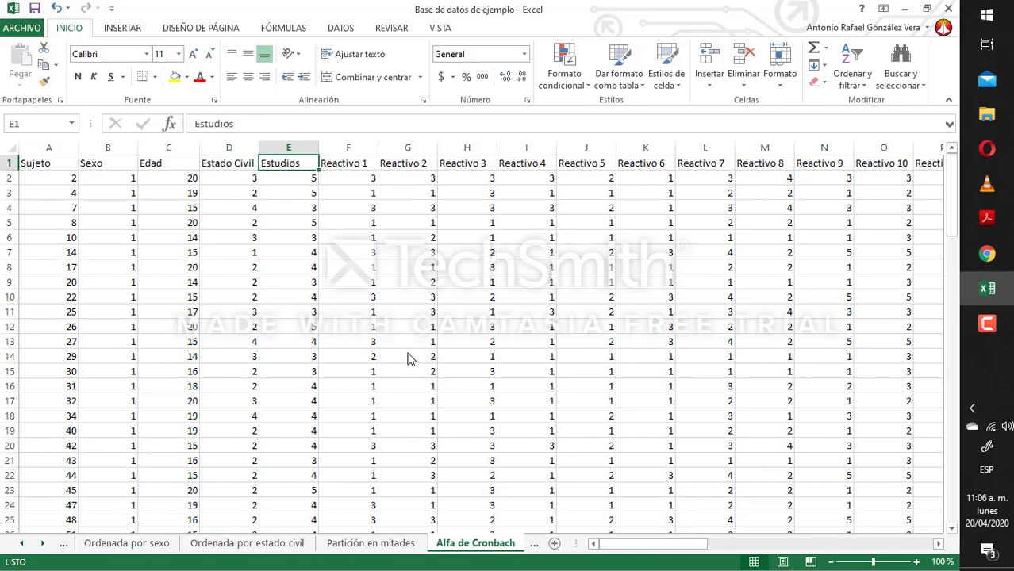
key(Right)
key(Right)
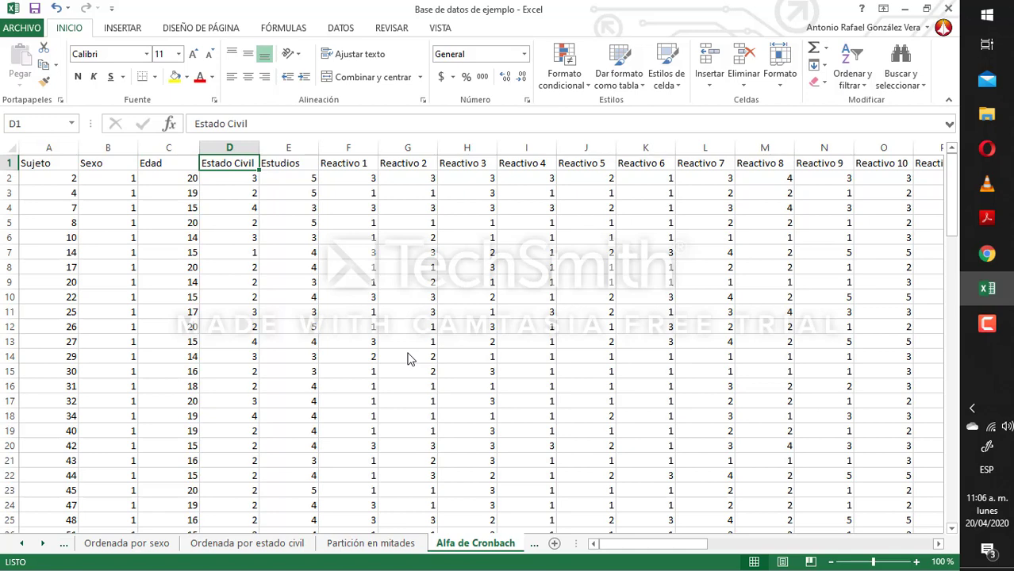
key(ctrl+Right)
key(Right)
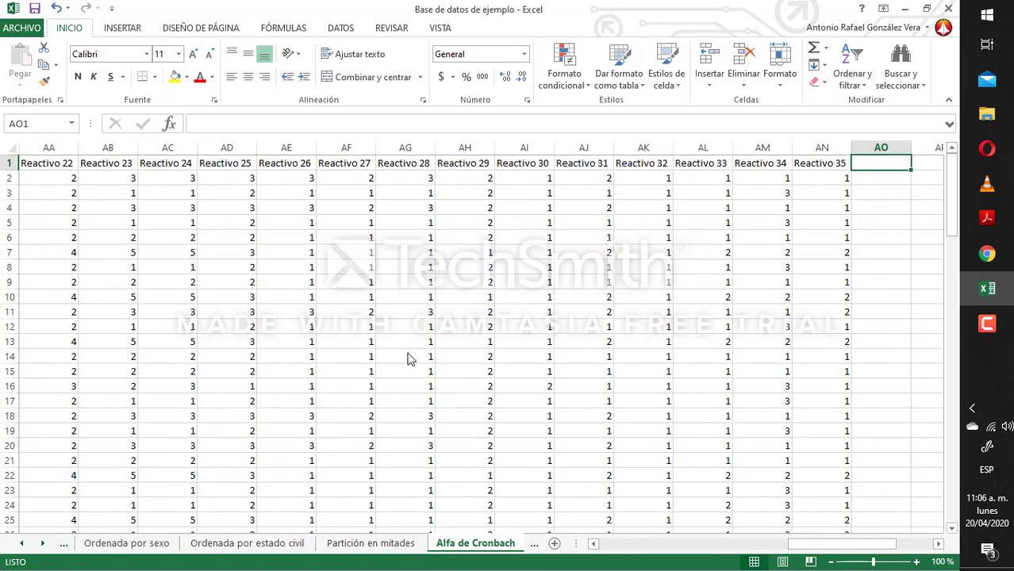
key(Left)
key(ctrl+Left)
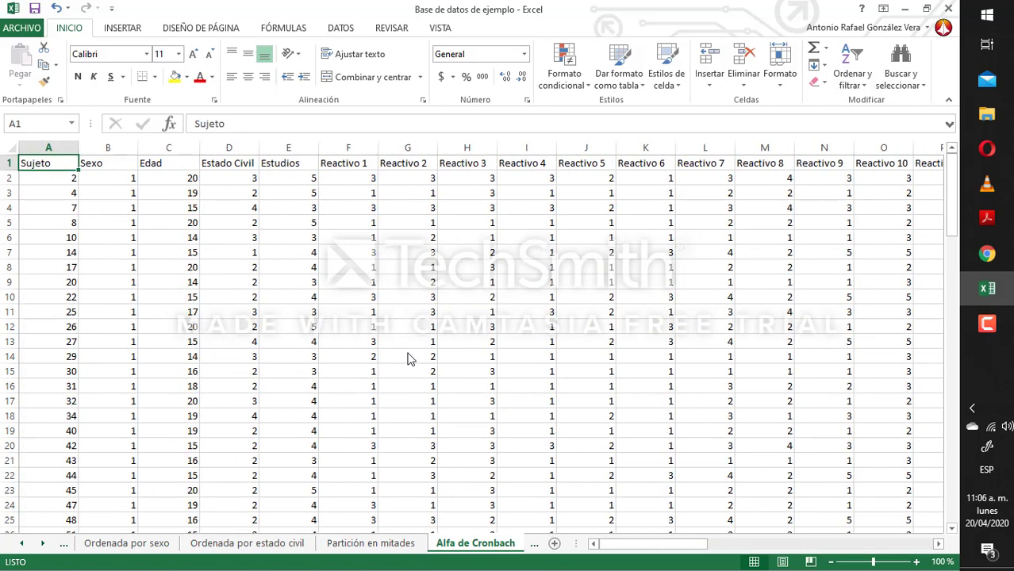
- Examine the Reactivo 1 scores from the header down to row 17 and back
key(Right)
key(Right)
key(Right)
key(Right)
key(Right)
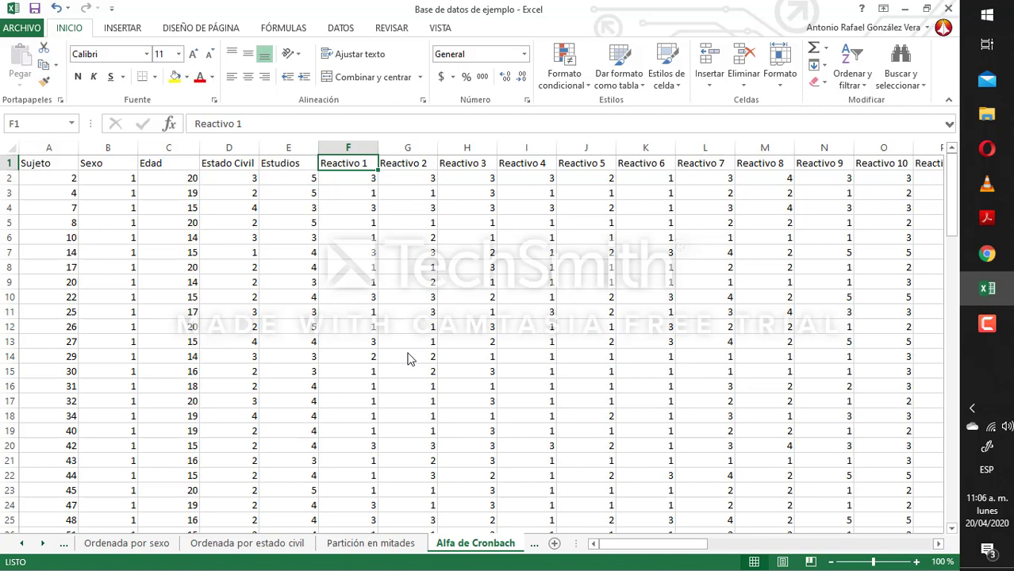
key(Down)
key(Down)
key(Down)
key(Down)
key(Down)
key(Down)
key(Down)
key(Down)
key(Down)
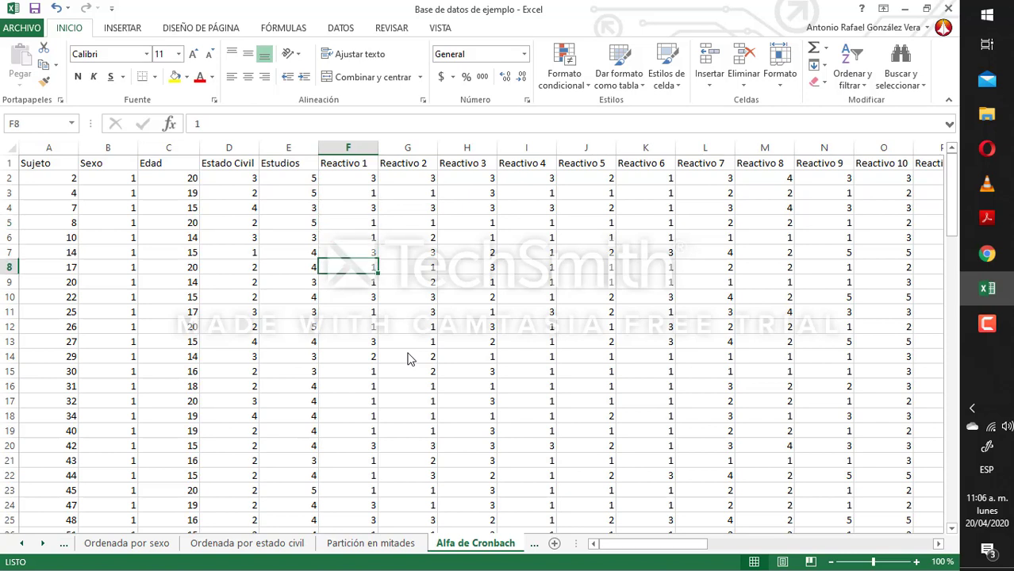
key(Down)
key(Down)
key(Down)
key(Down)
key(Down)
key(Down)
key(Down)
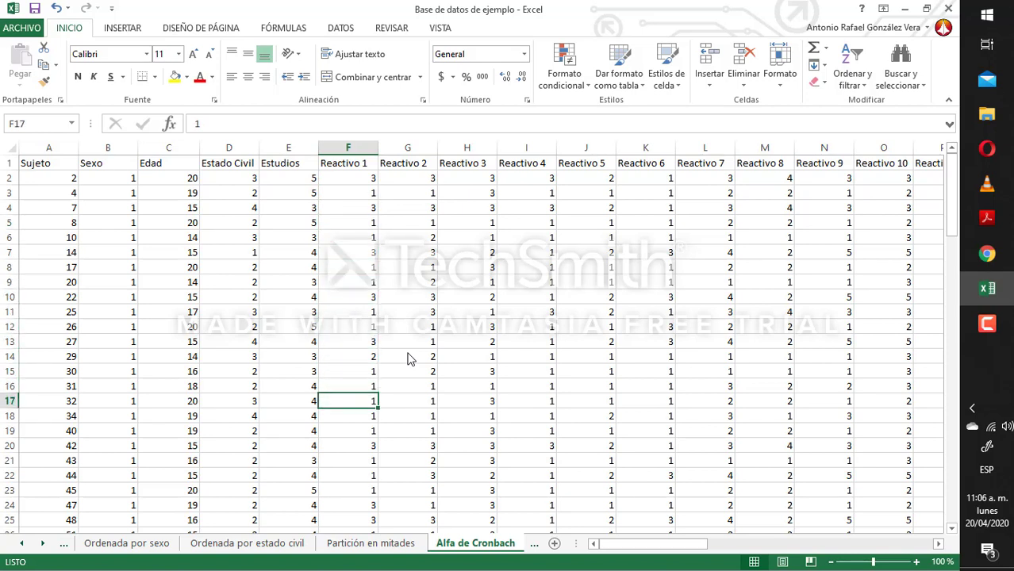
key(Up)
key(Up)
key(Up)
key(Up)
key(Up)
key(Up)
key(Up)
key(Up)
key(Up)
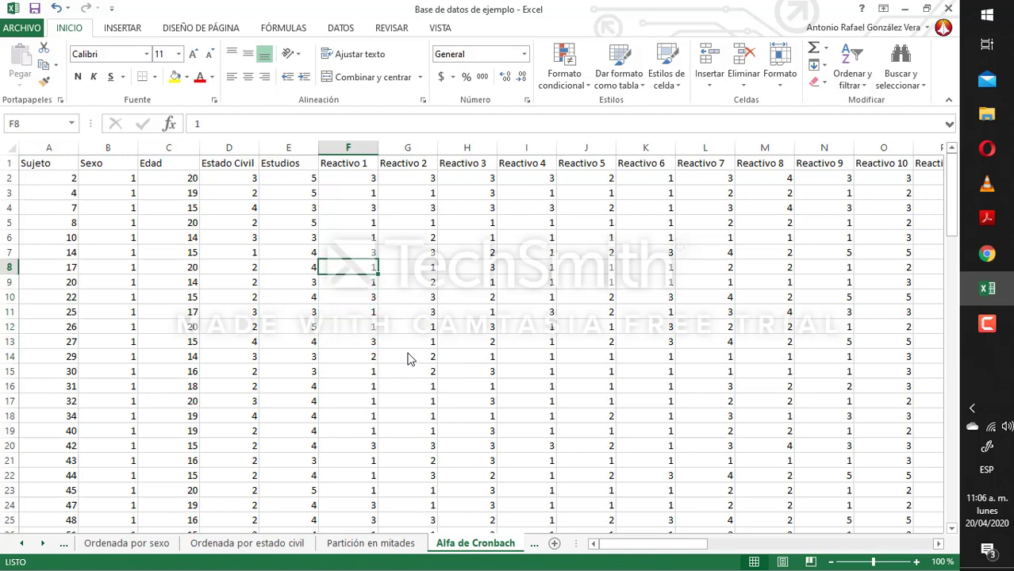
key(Up)
key(Up)
key(Up)
key(Up)
key(Up)
key(Up)
key(Up)
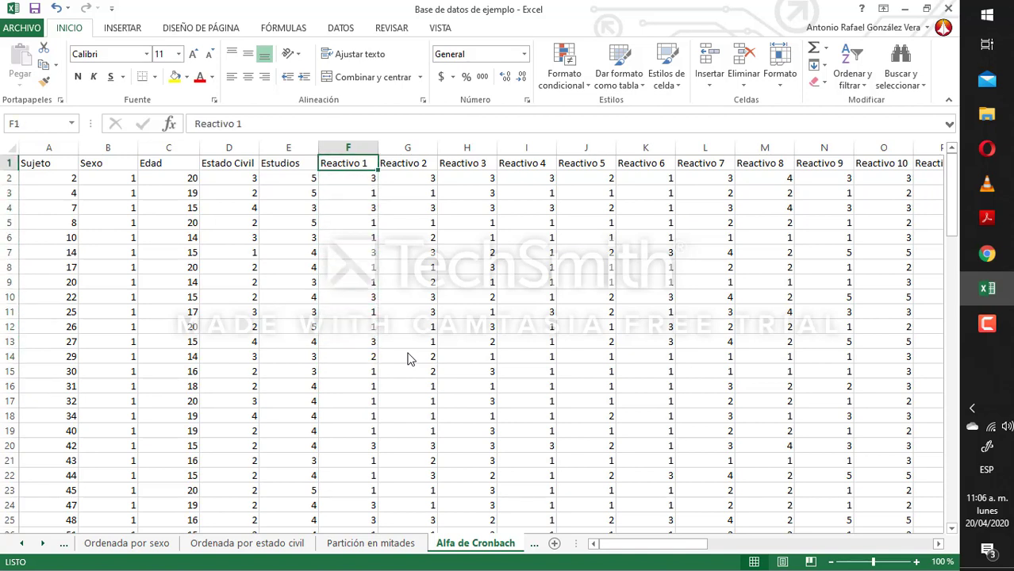
- Enter the header Total in cell AO1, in the first empty column after Reactivo 35
key(ctrl+Right)
key(Right)
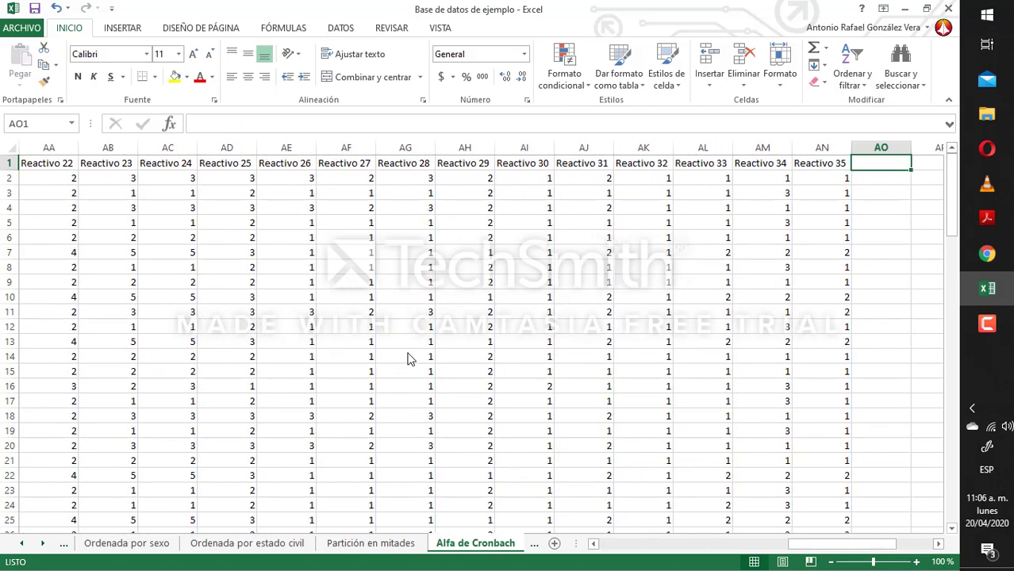
key(Right)
key(Left)
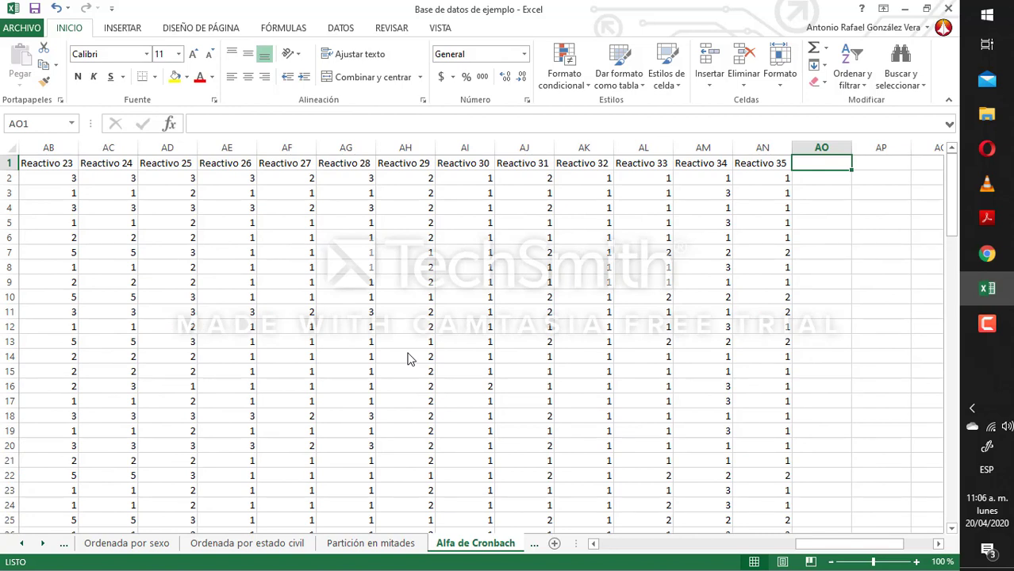
text(Total)
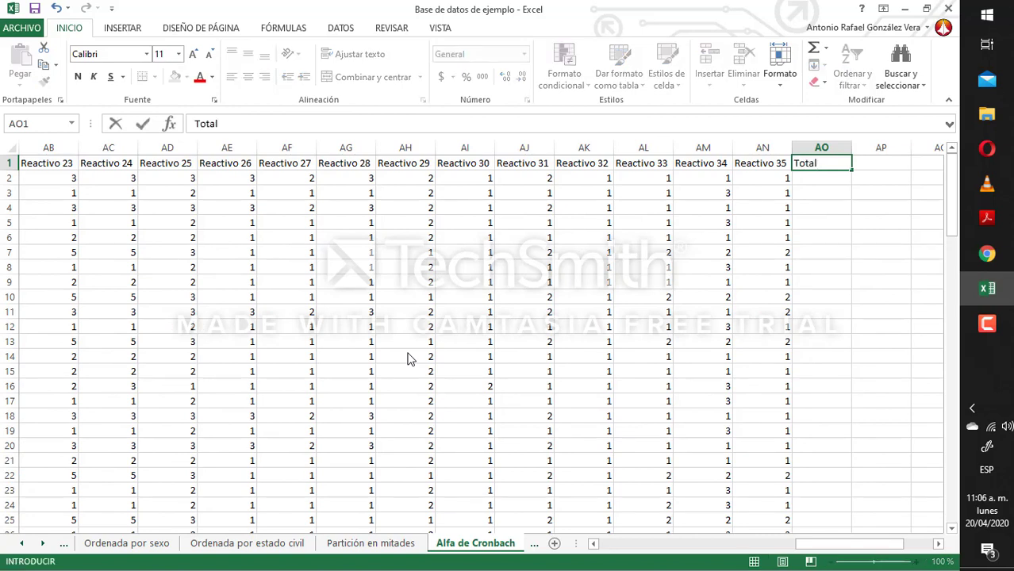
key(Return)
text(=)
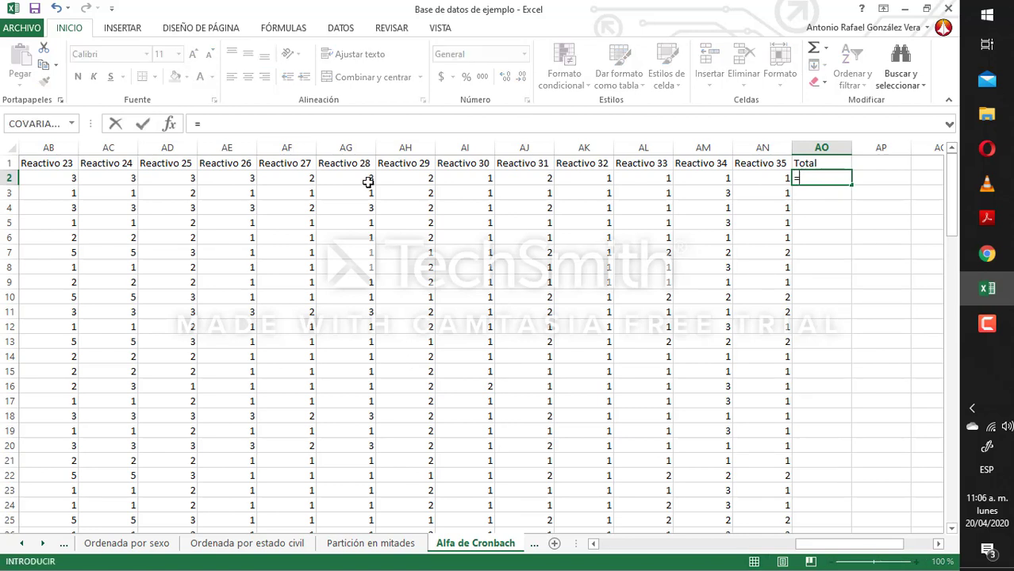
key(BackSpace)
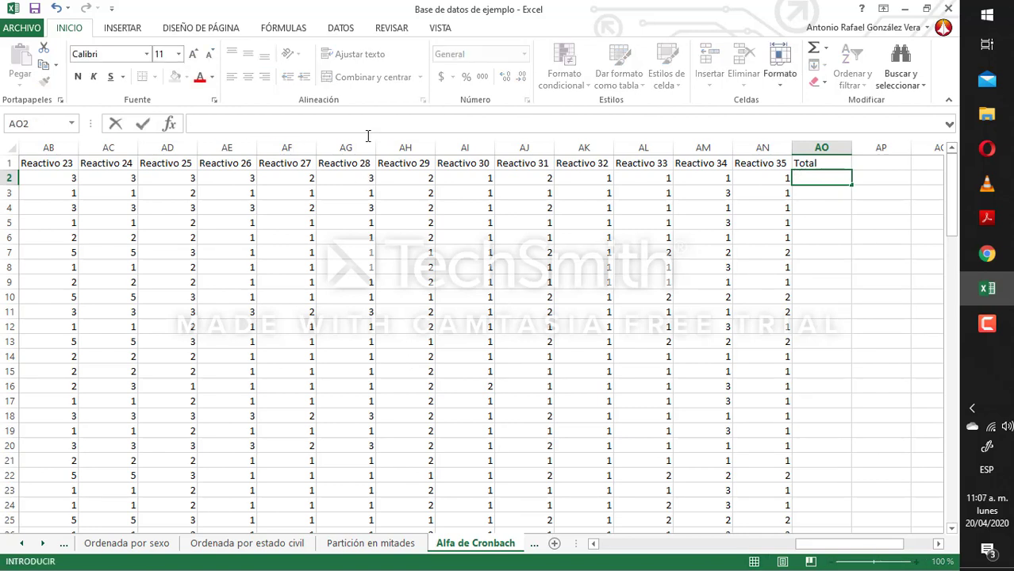
click(283, 28)
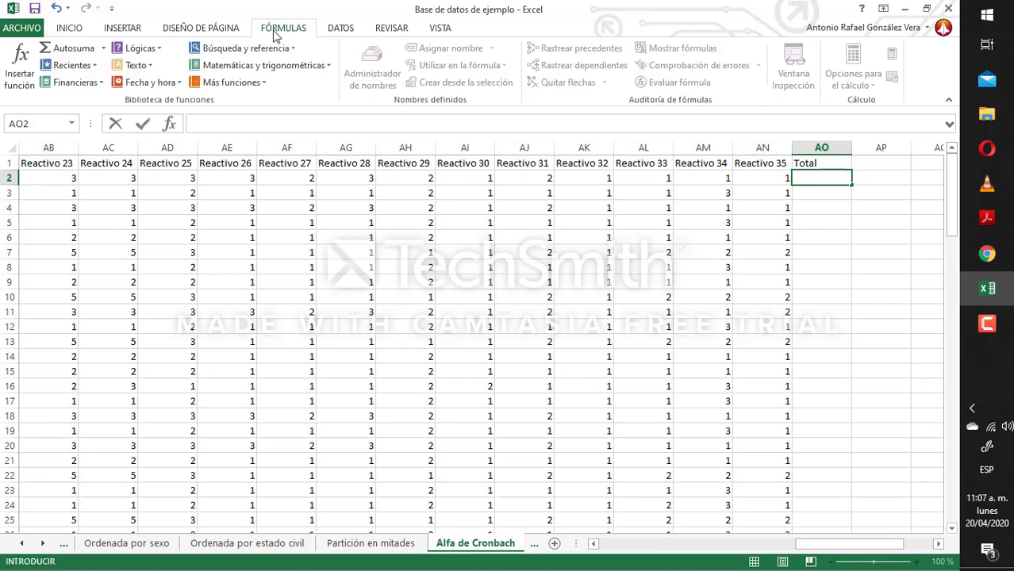
key(Return)
key(Up)
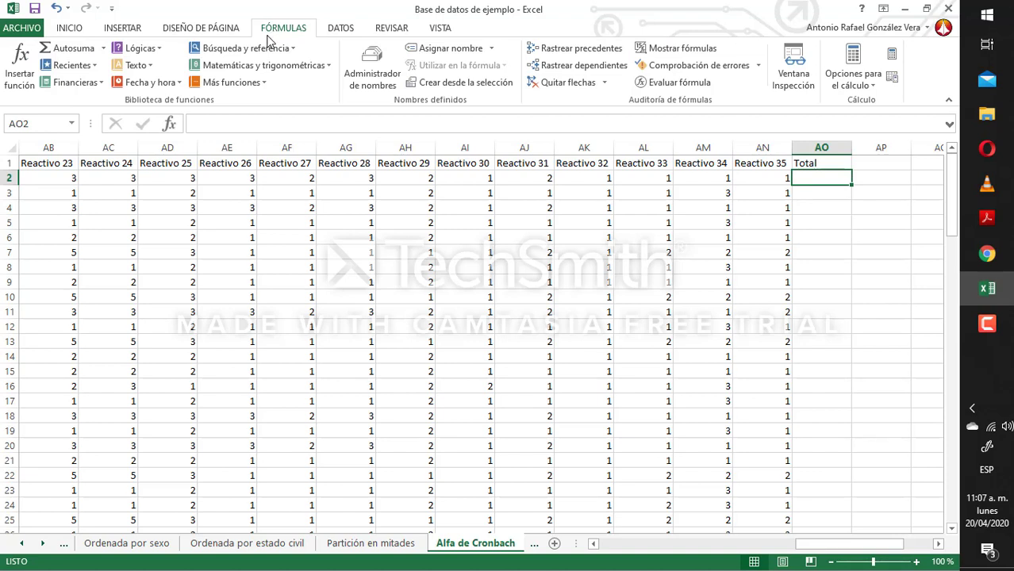
click(82, 67)
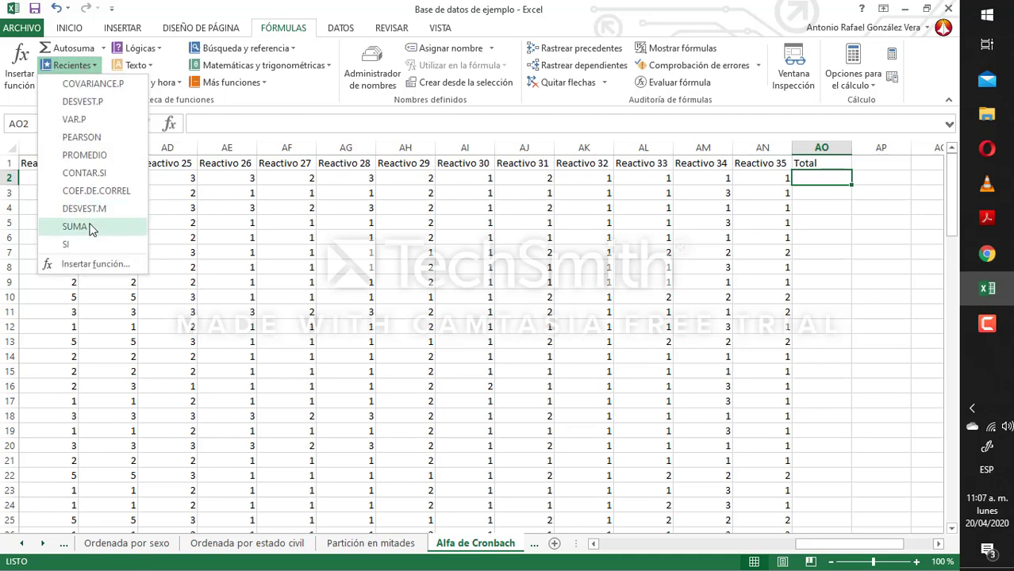
click(261, 85)
click(261, 82)
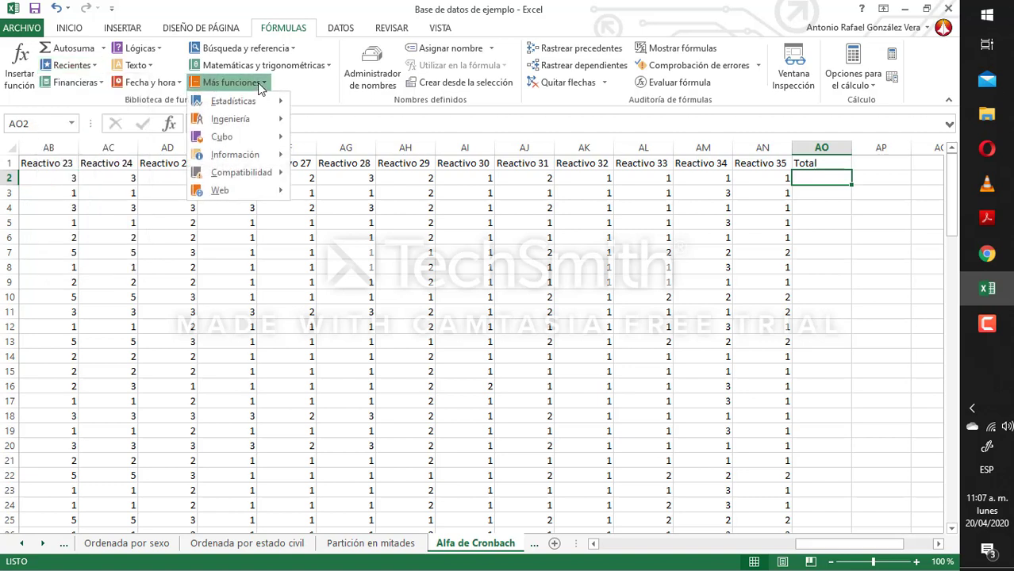
click(292, 88)
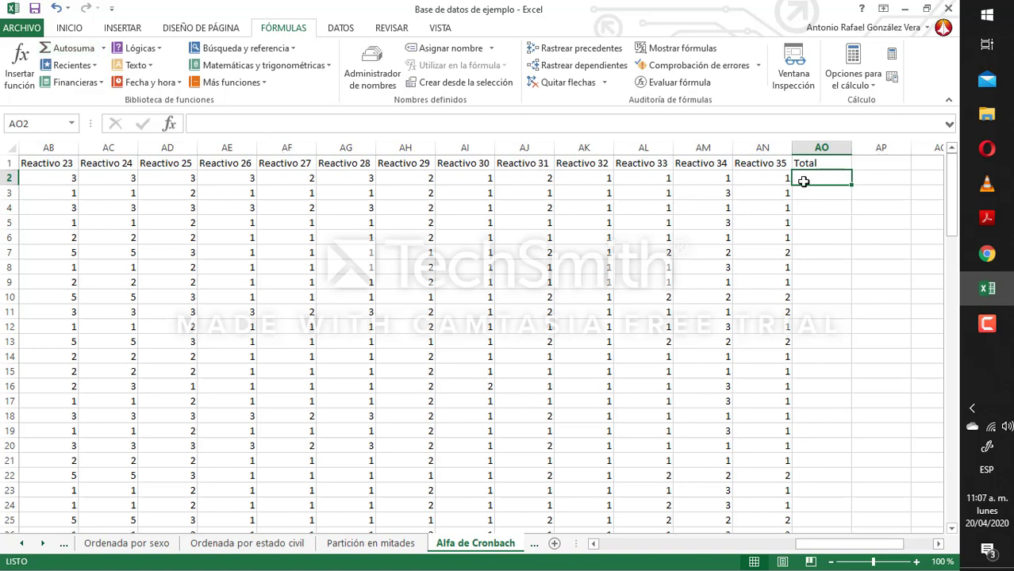
- Enter the formula =SUMA(F2:AN2) in cell AO2 to total the first subject's 35 item scores
text(=)
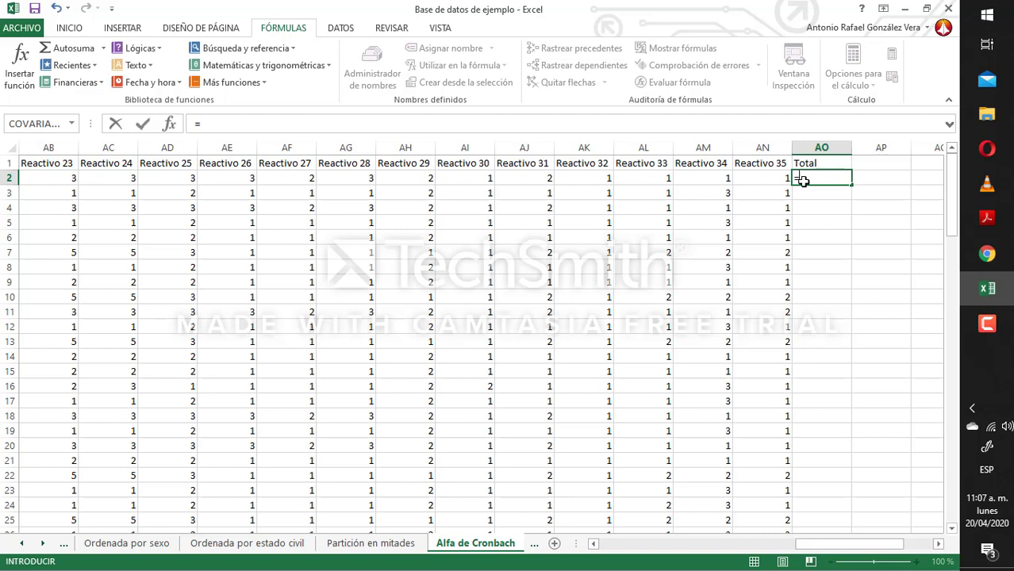
text(suma)
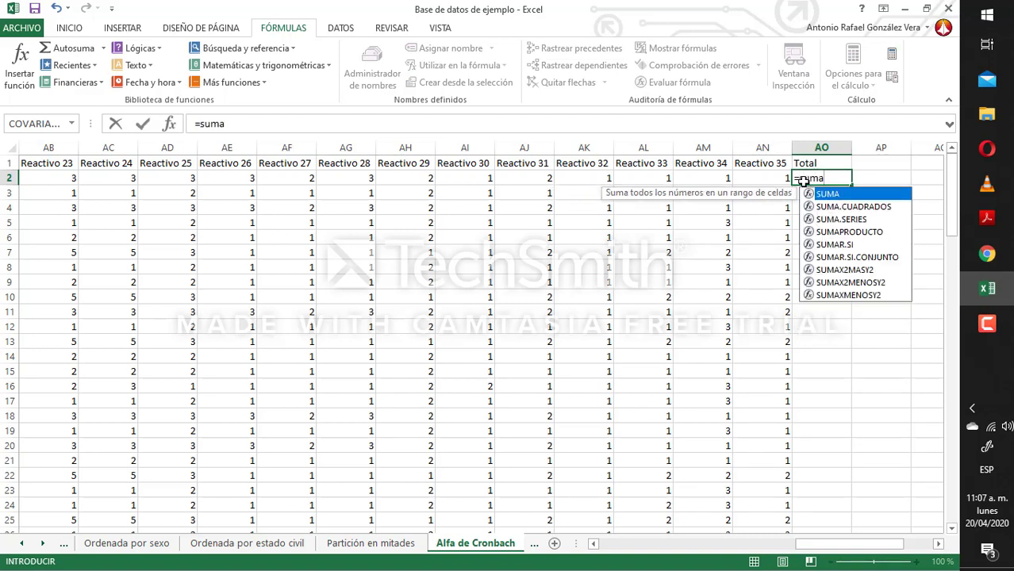
text(()
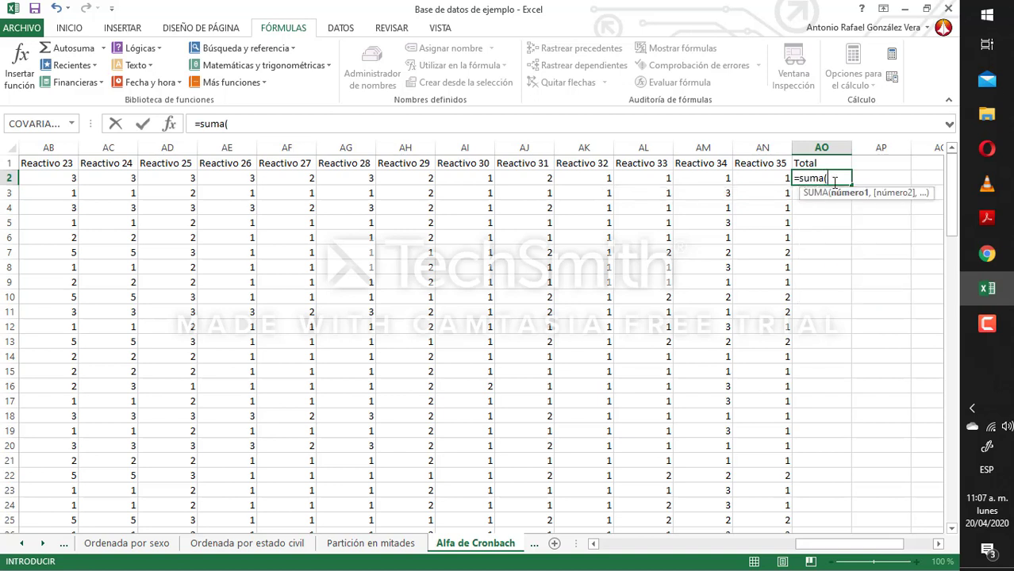
drag(747, 178, 292, 179)
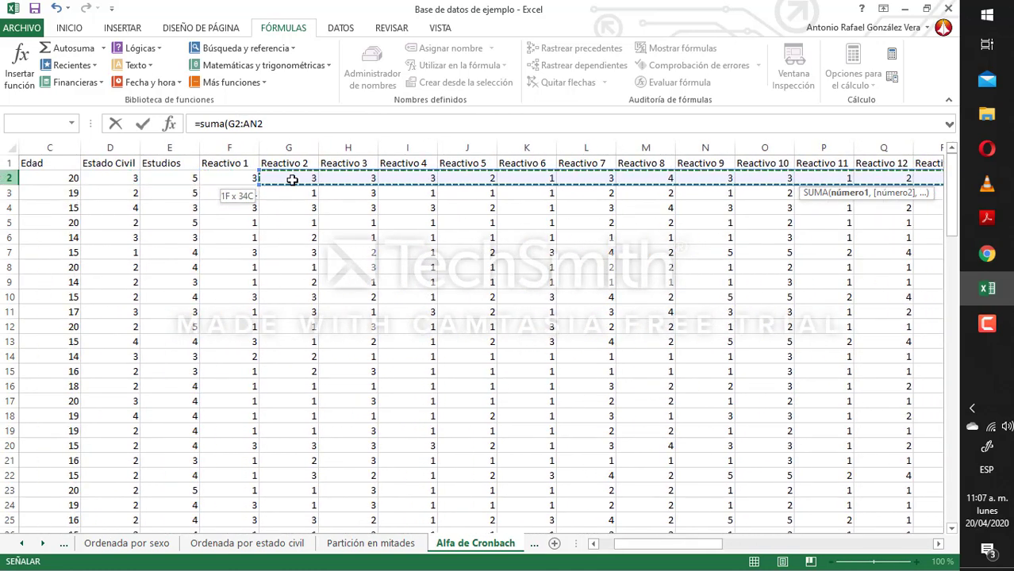
drag(228, 175, 229, 176)
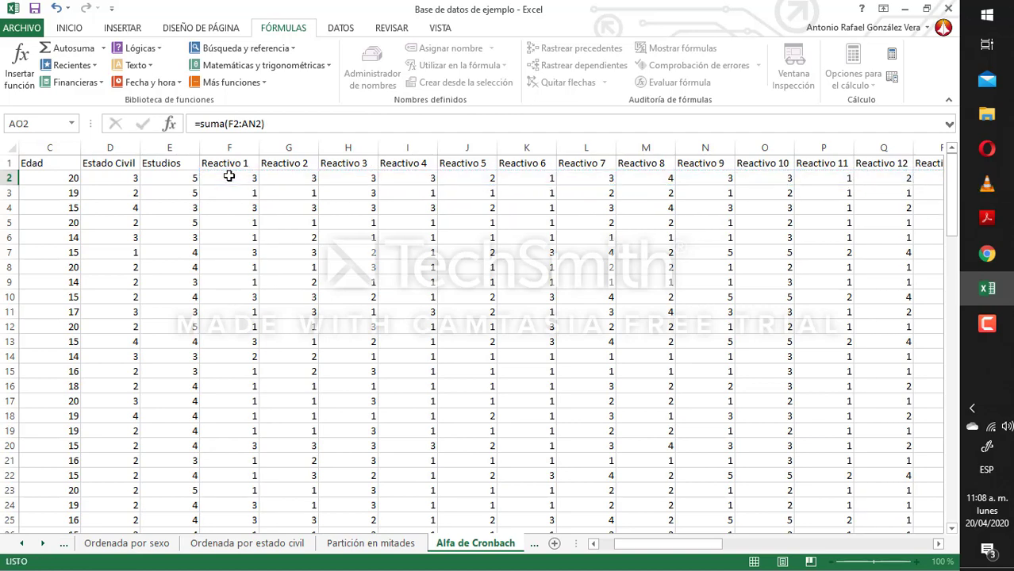
key(Return)
key(Up)
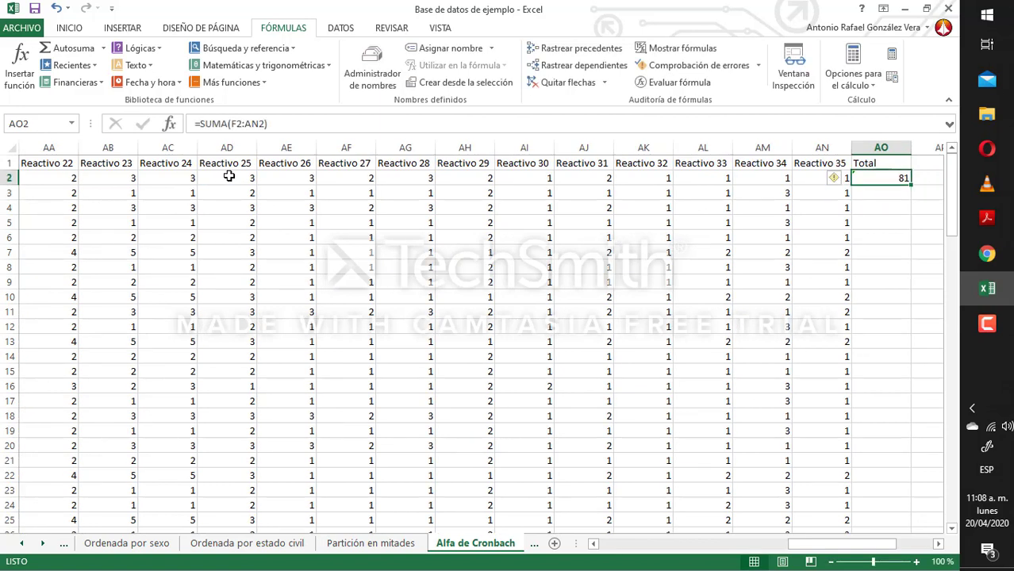
- Check the last item scores in row 2 and the sum formula in cell AO2
key(Left)
key(Left)
key(Left)
key(Left)
key(Right)
key(Right)
key(Right)
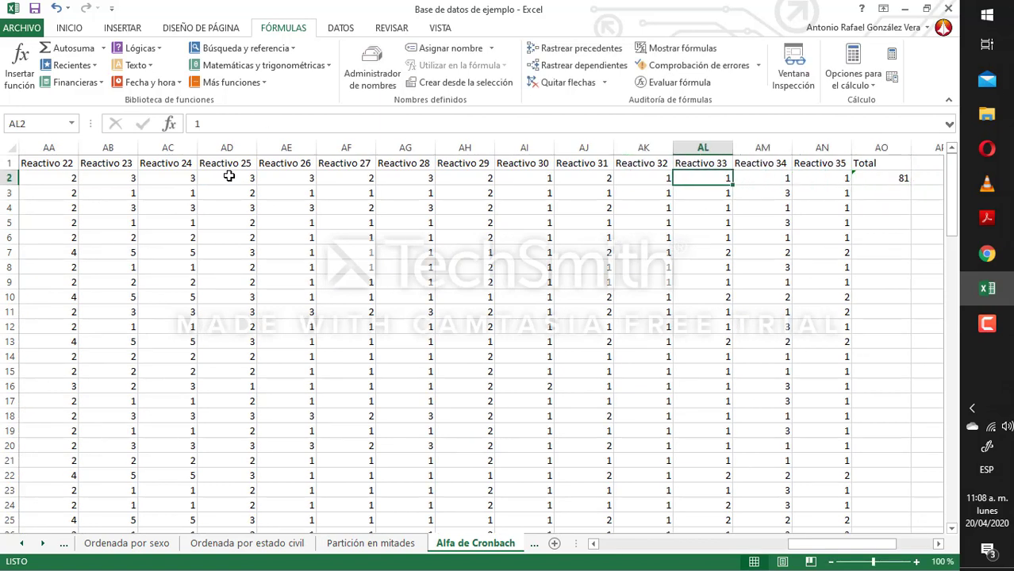
key(Right)
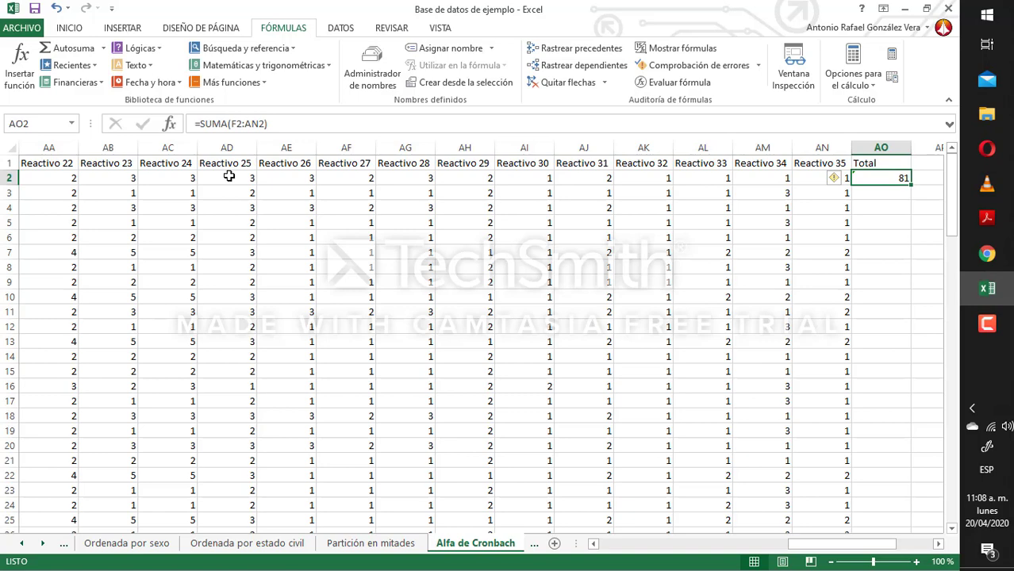
key(Right)
key(Left)
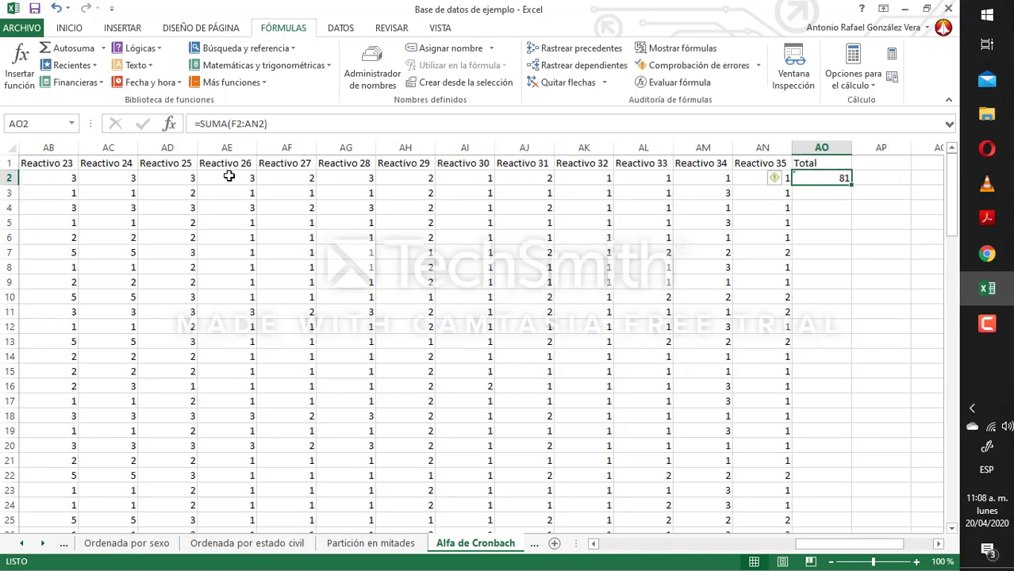
key(Down)
key(Up)
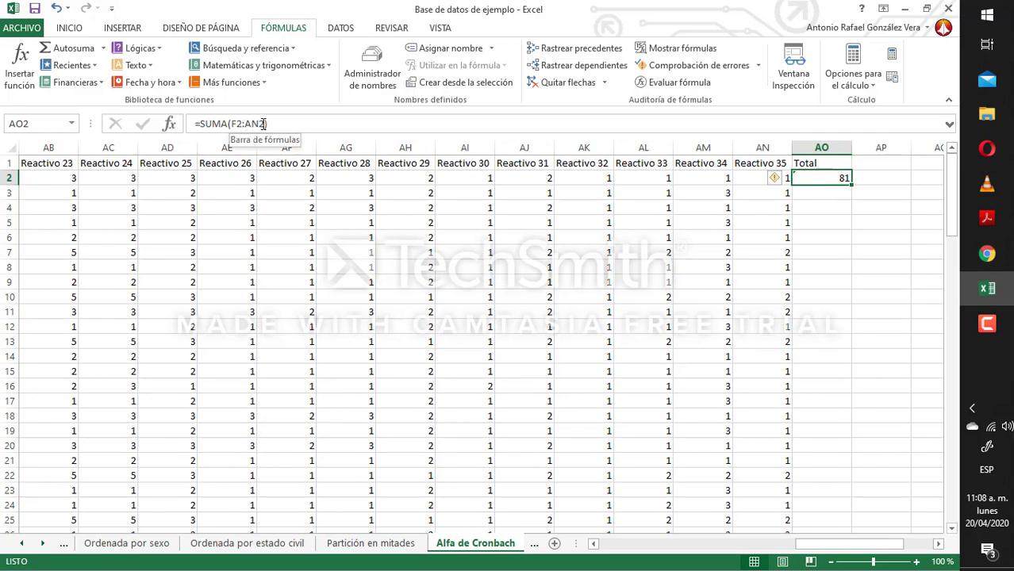
- Enter the formula =SUMA(F3:AN3) in cell AO3 to total the second subject's item scores
key(Return)
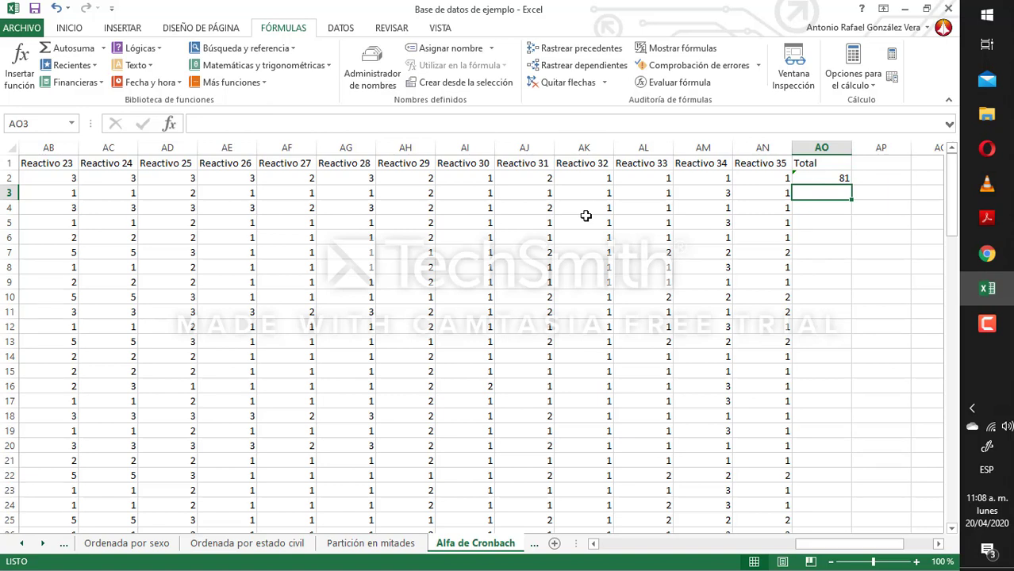
text(=)
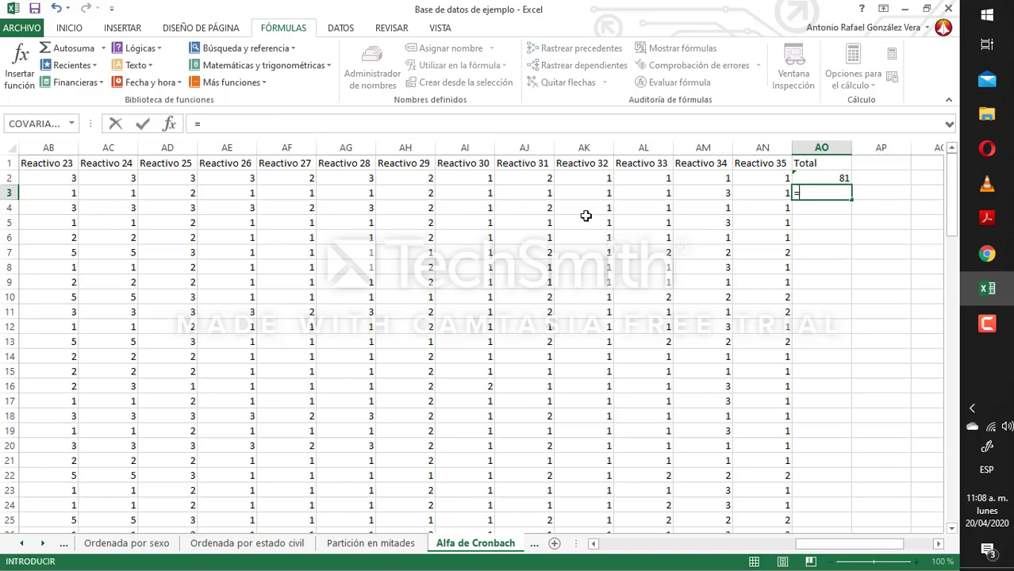
text(suma)
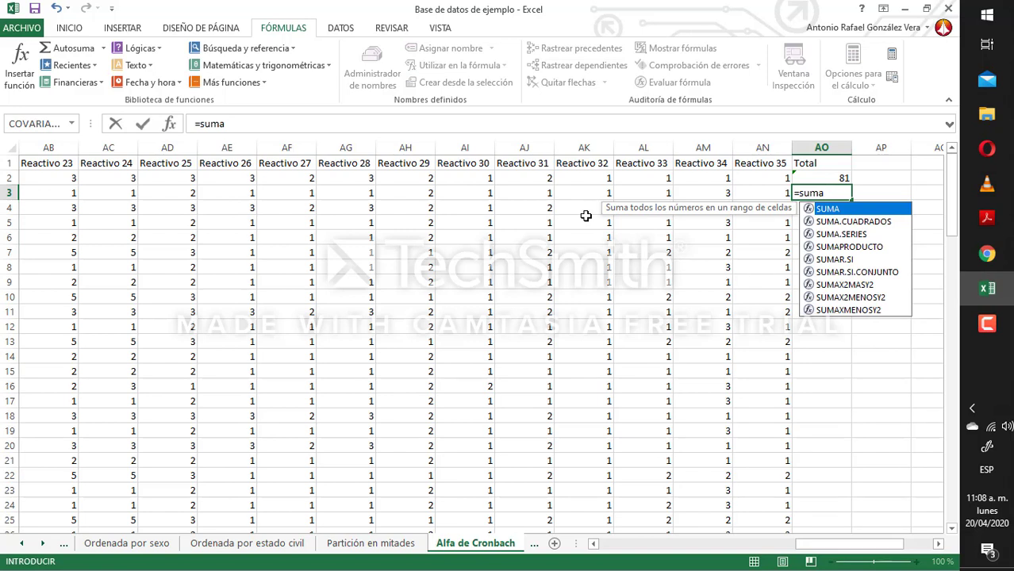
text((F3)
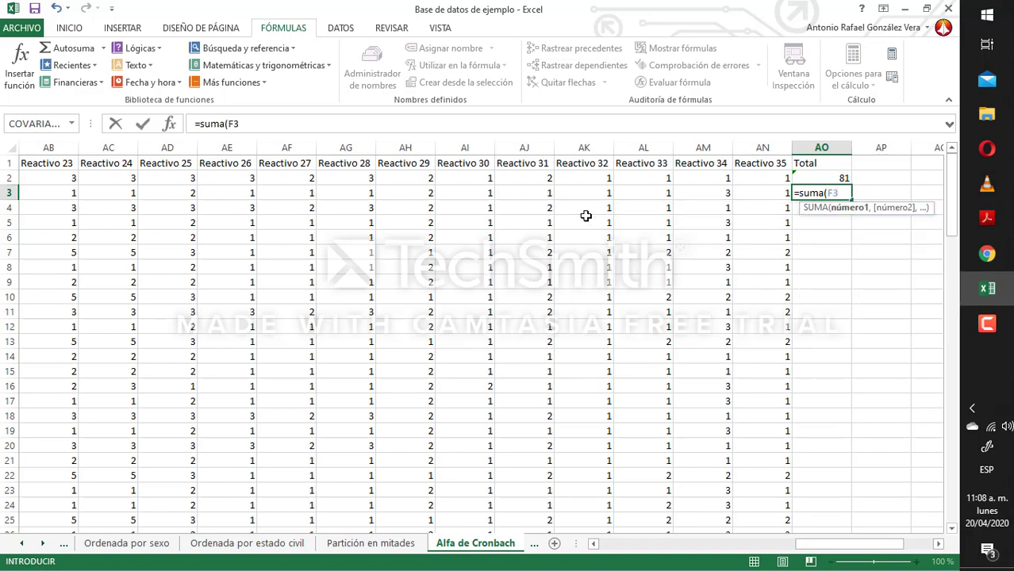
text(:AN3)
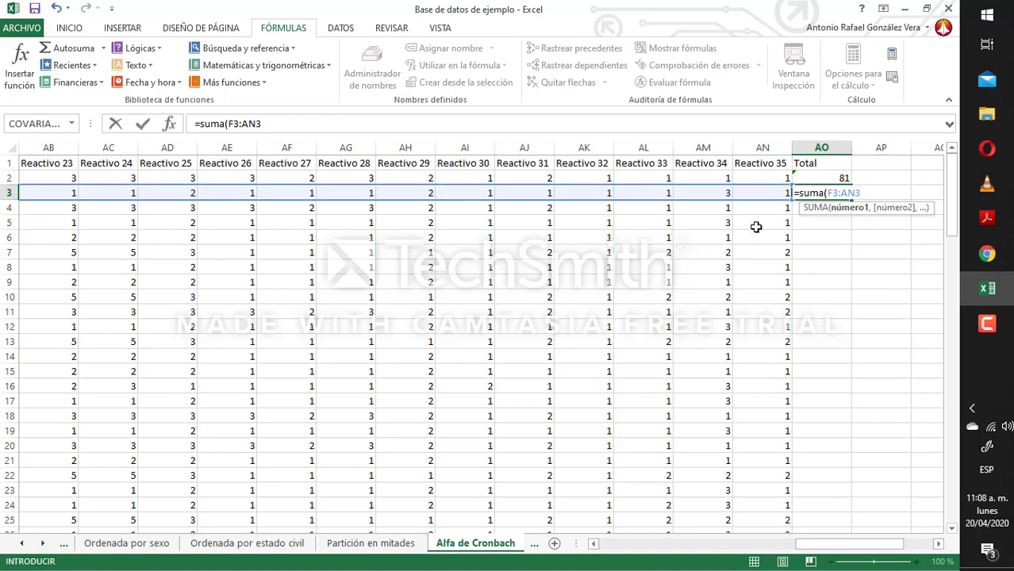
text())
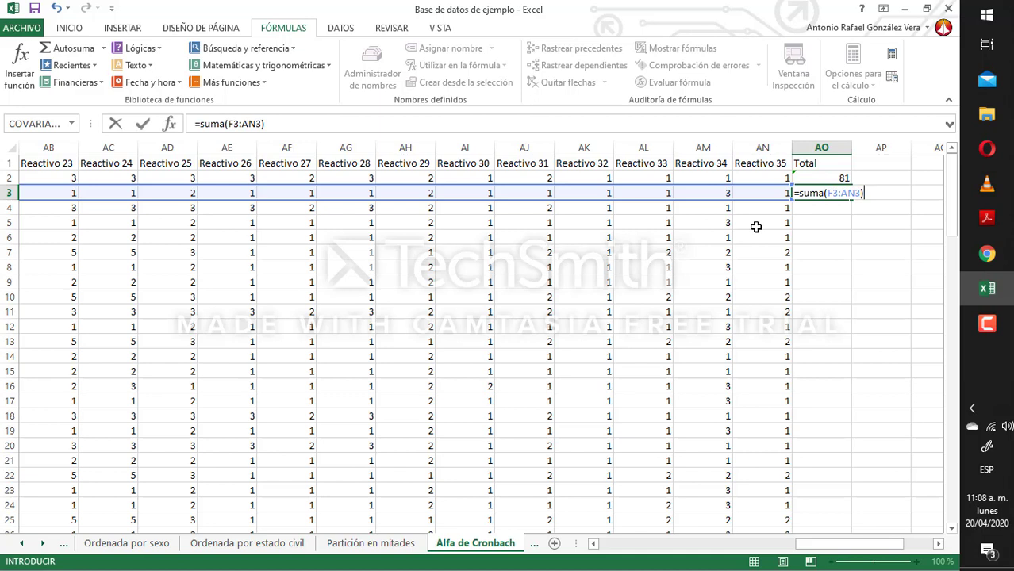
key(Return)
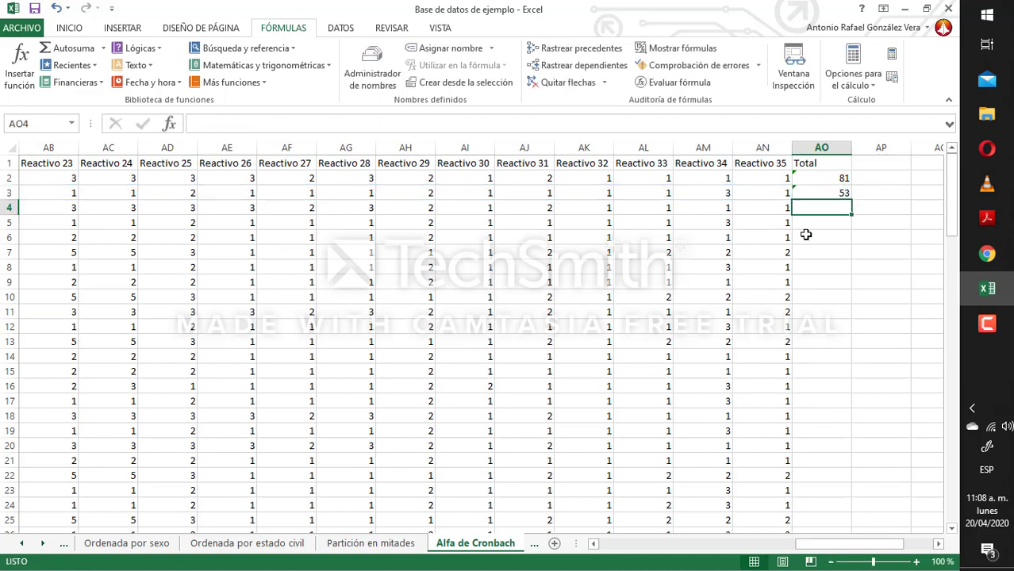
- Fill the sum formula from AO3 down the Total column to the last subject in AO101
click(833, 195)
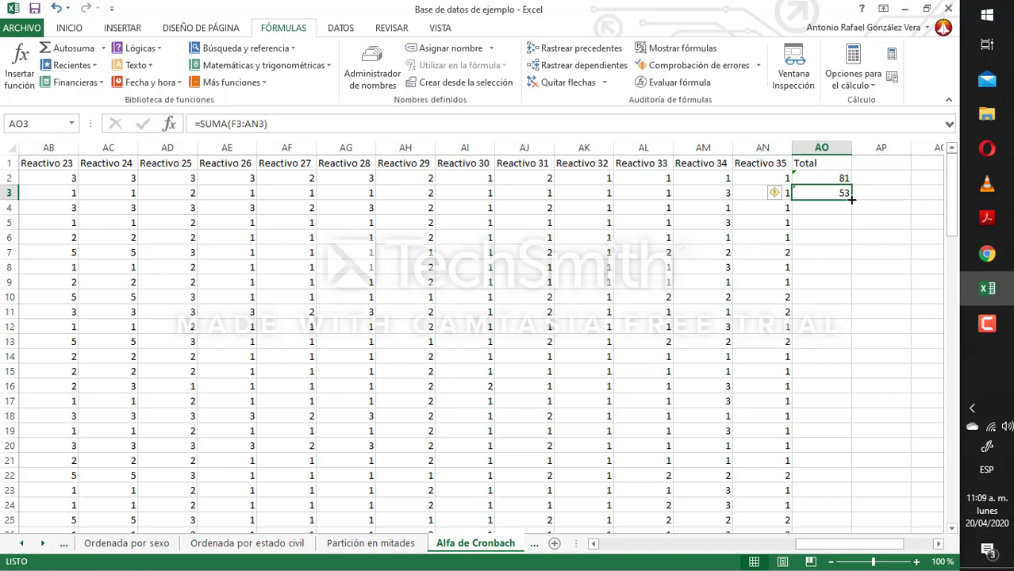
mouse_move(851, 200)
mouse_down()
mouse_move(844, 543)
mouse_move(837, 356)
mouse_move(835, 401)
mouse_move(829, 381)
mouse_up()
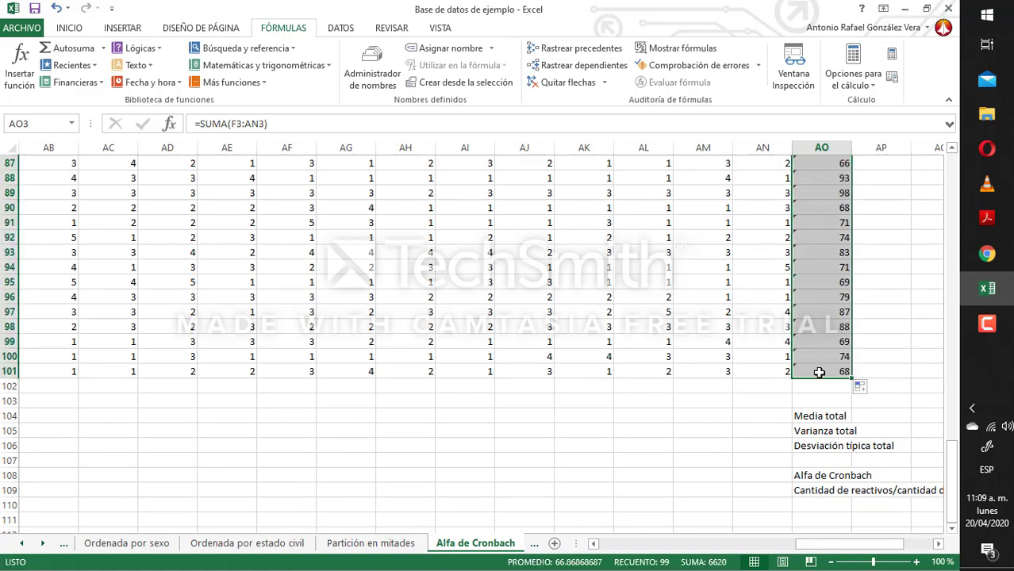
click(819, 372)
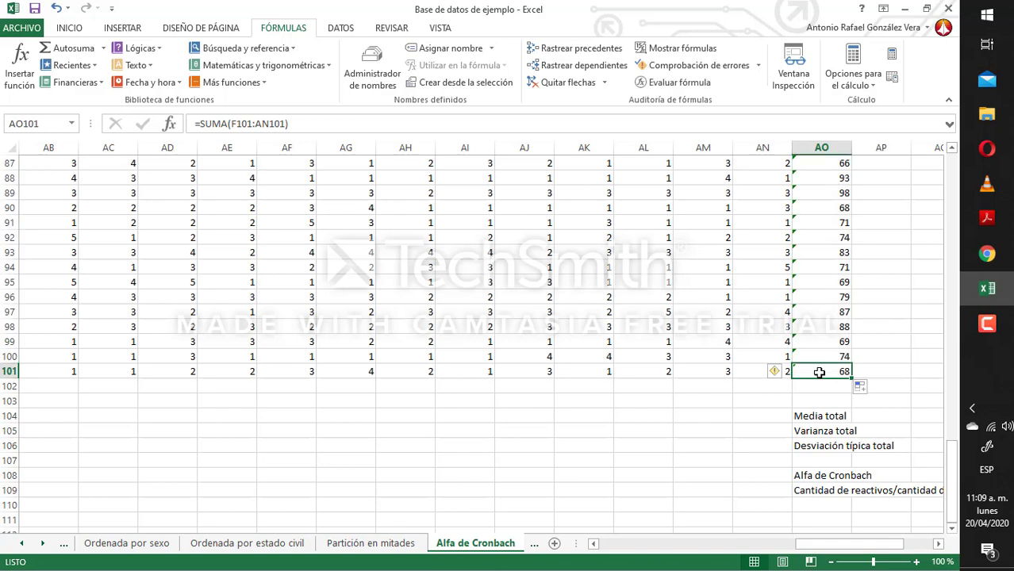
- Examine the Media total, Varianza total and Desviación típica total labels below the Total column and their formulas in column AQ
key(Down)
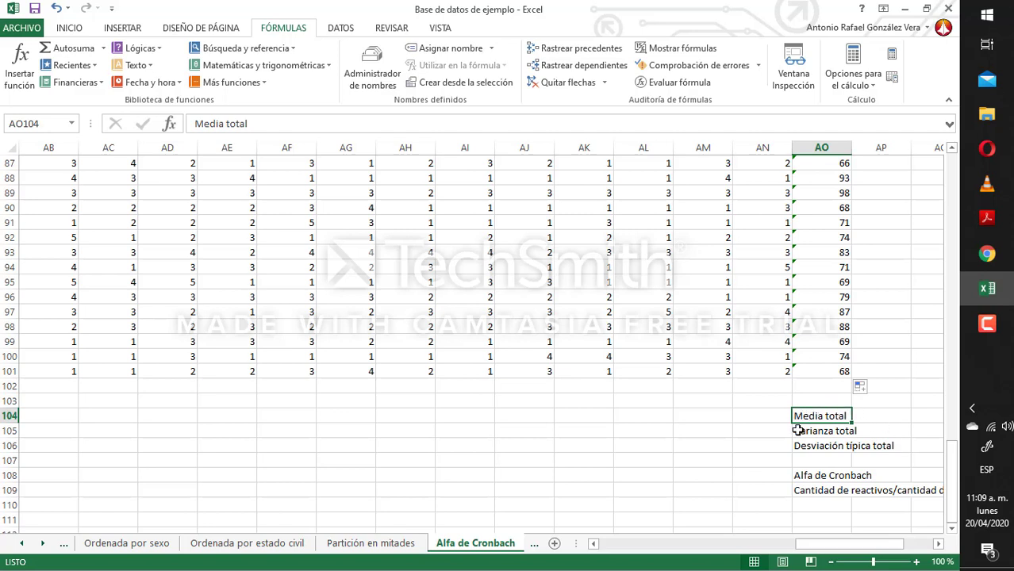
click(815, 391)
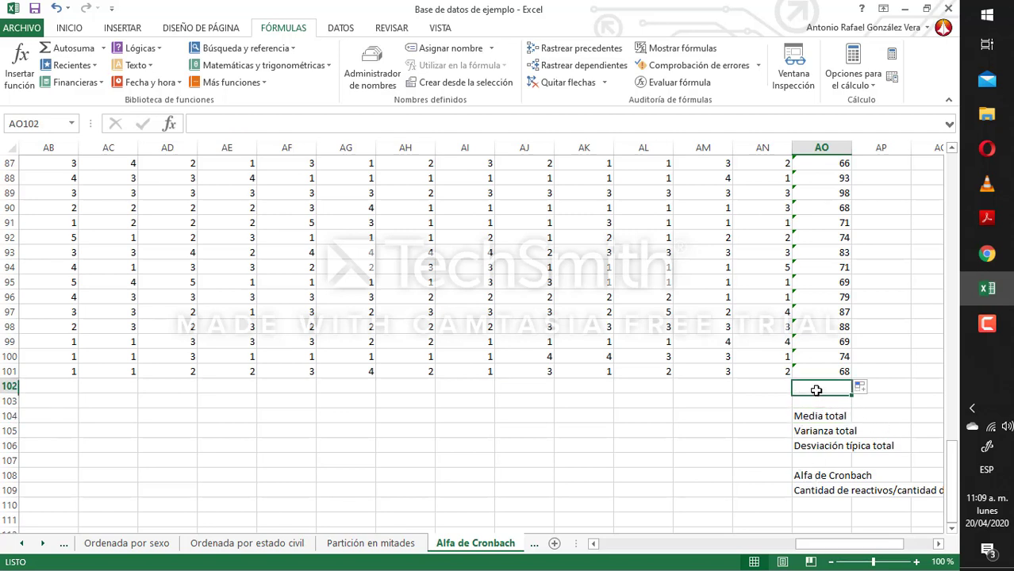
key(Down)
key(Down)
key(Down)
key(Down)
key(Down)
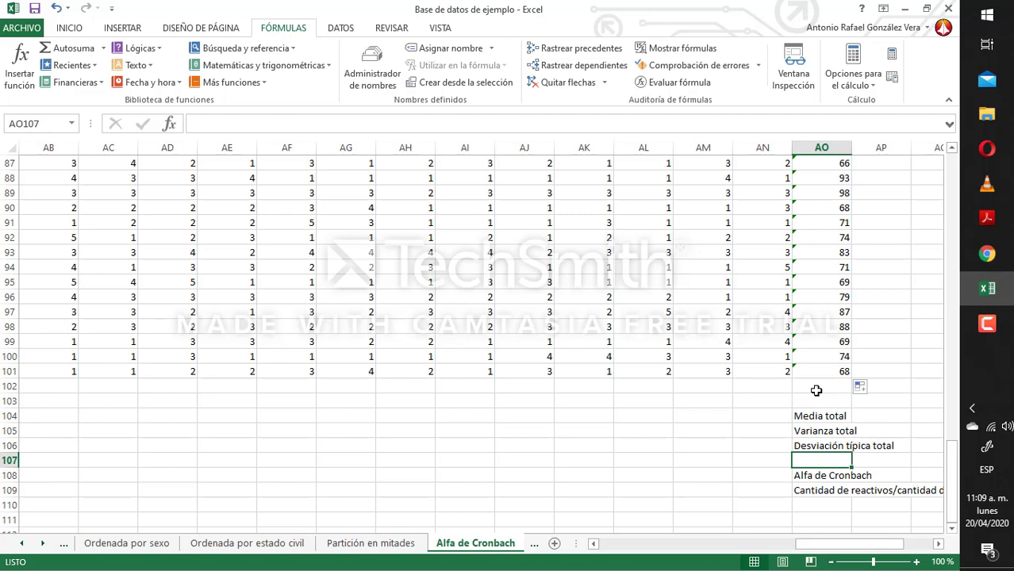
key(Up)
key(Up)
key(Up)
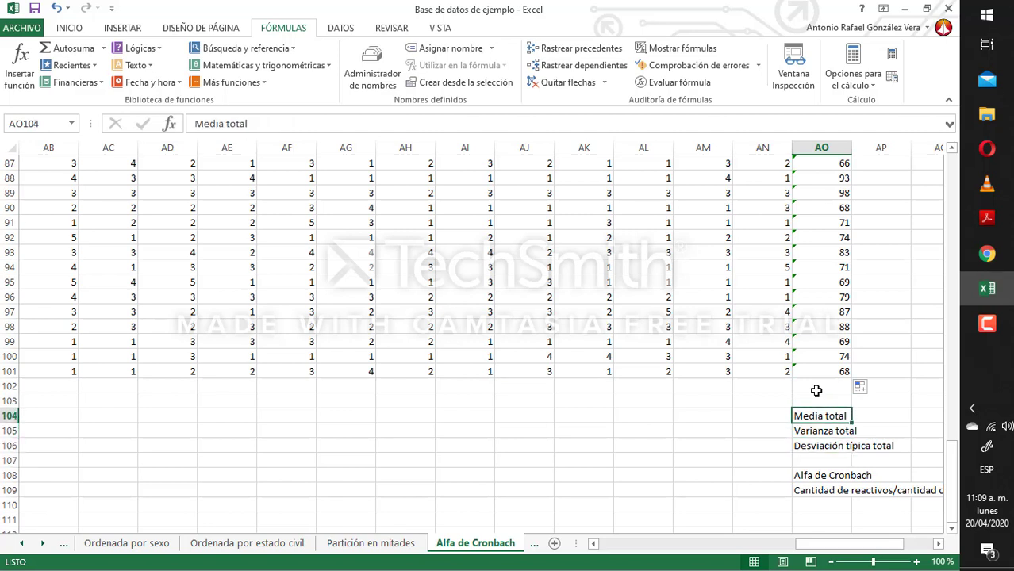
key(Up)
key(Up)
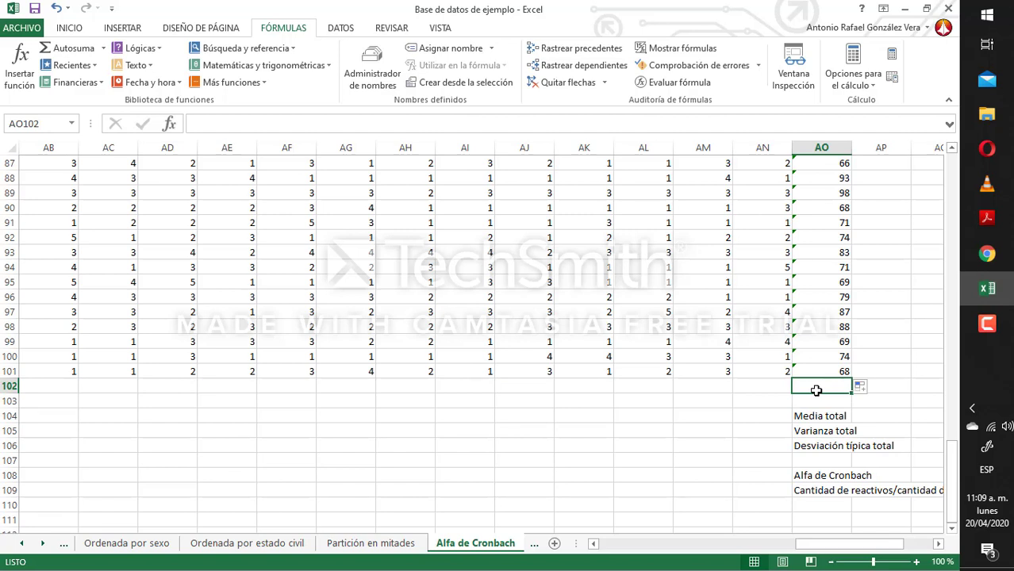
key(Down)
key(Down)
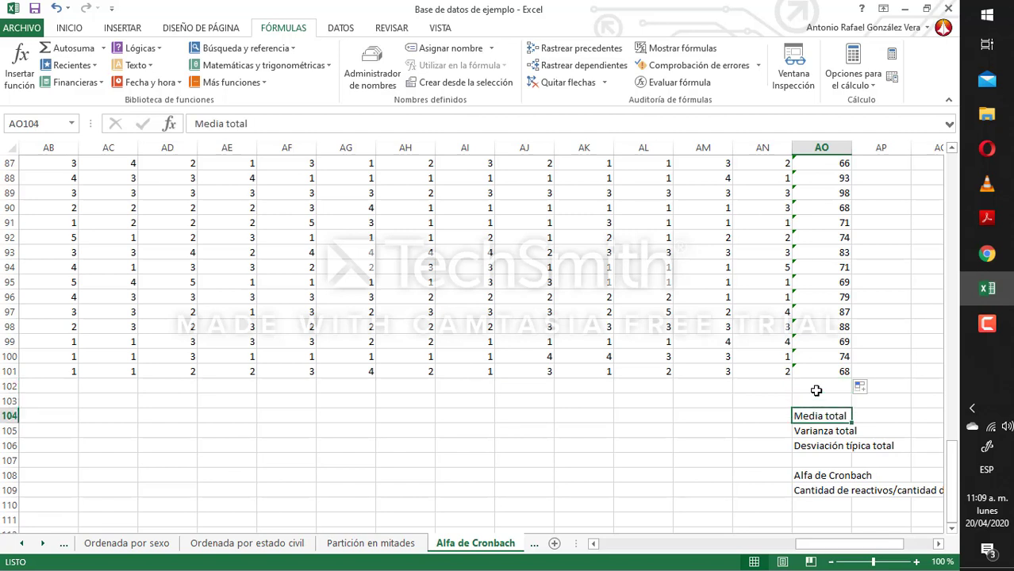
key(Down)
key(Down)
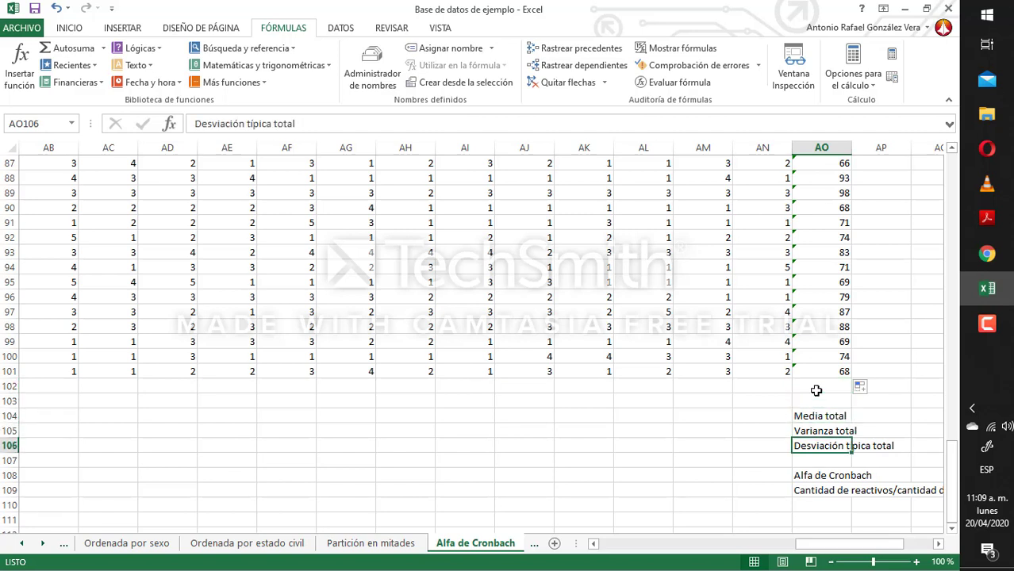
key(Right)
key(Right)
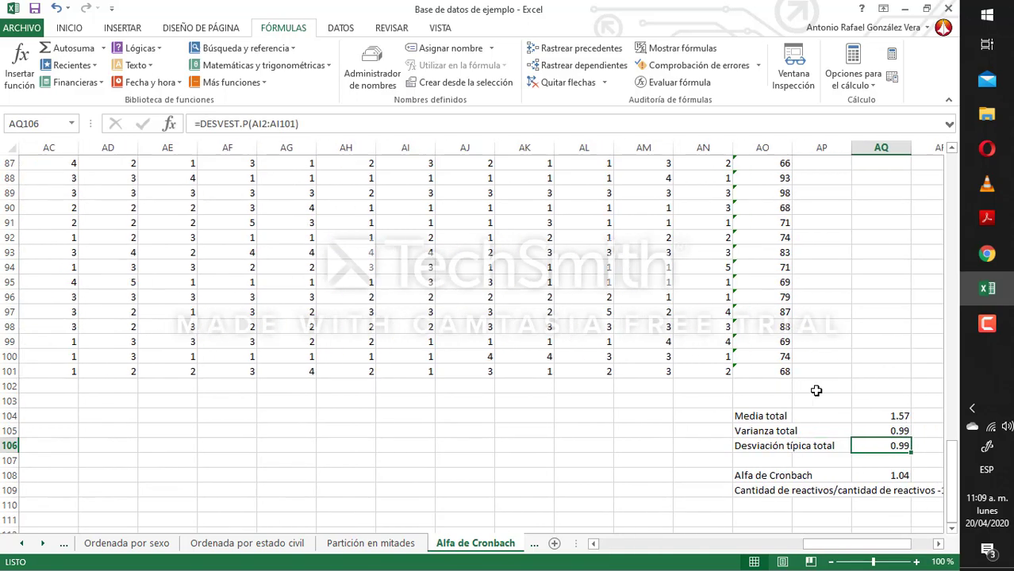
key(Up)
key(Up)
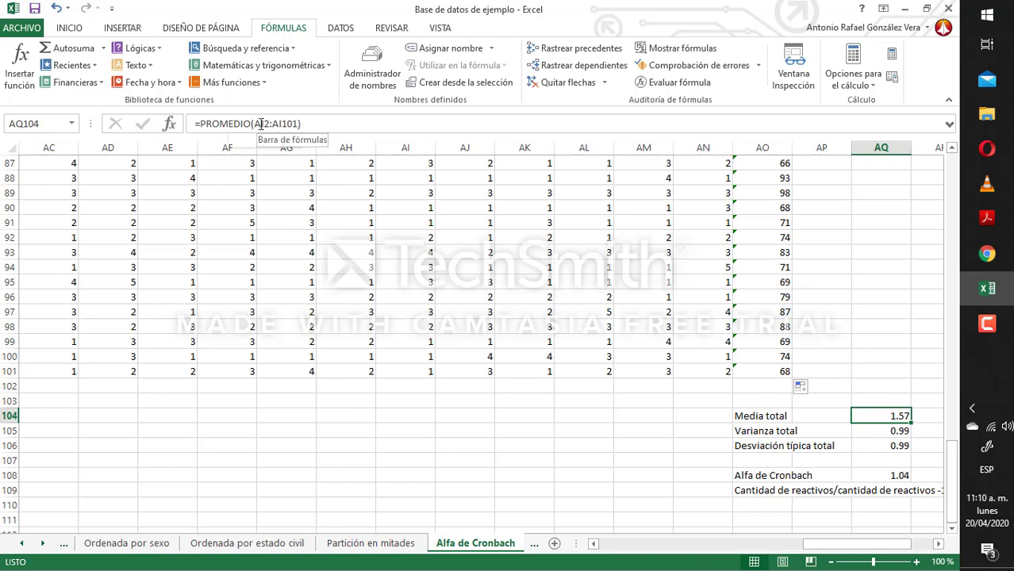
- Check which rows hold the first and last subject scores in the Total column
click(771, 161)
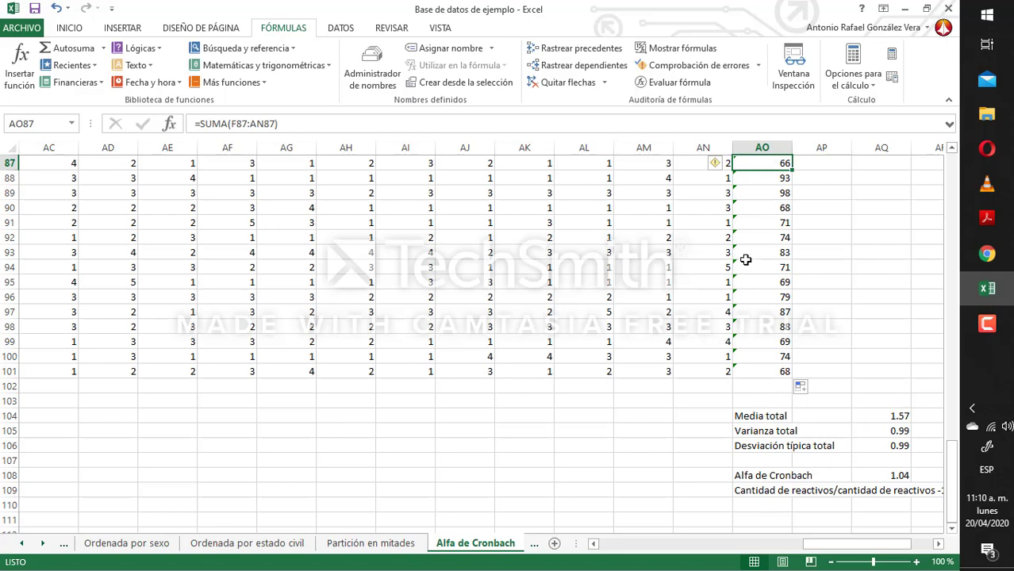
key(ctrl+Up)
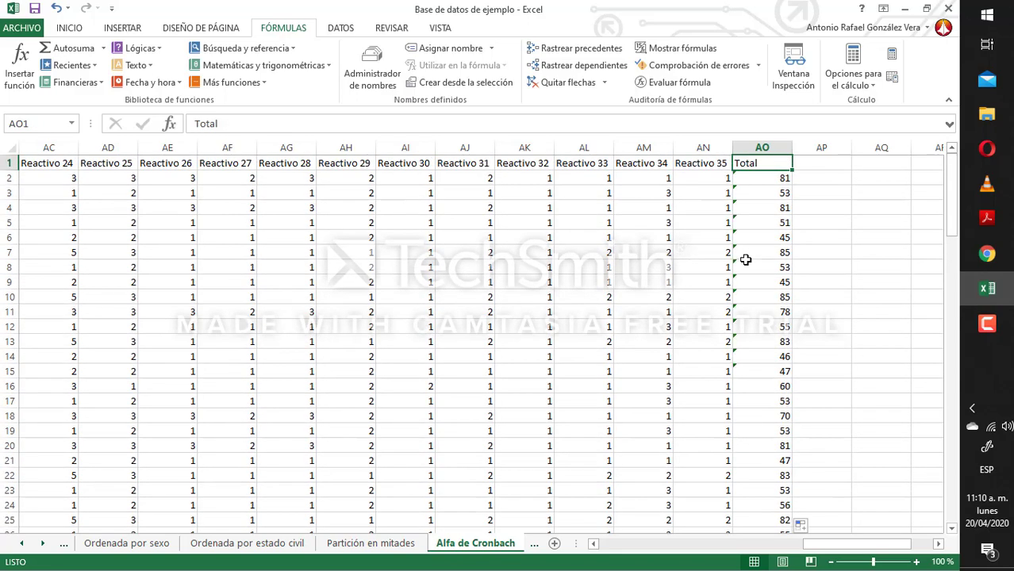
key(Down)
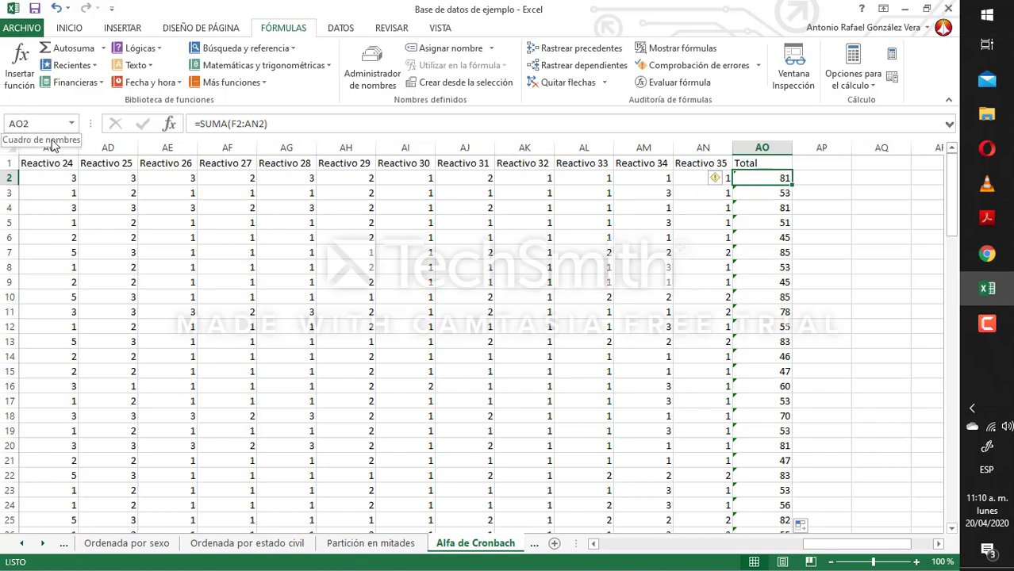
click(766, 333)
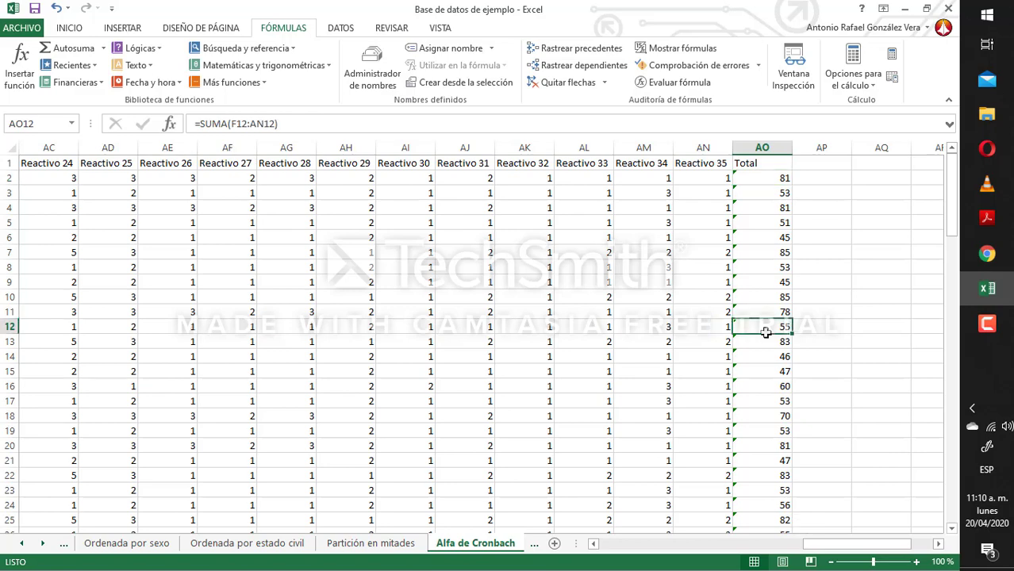
key(ctrl+Down)
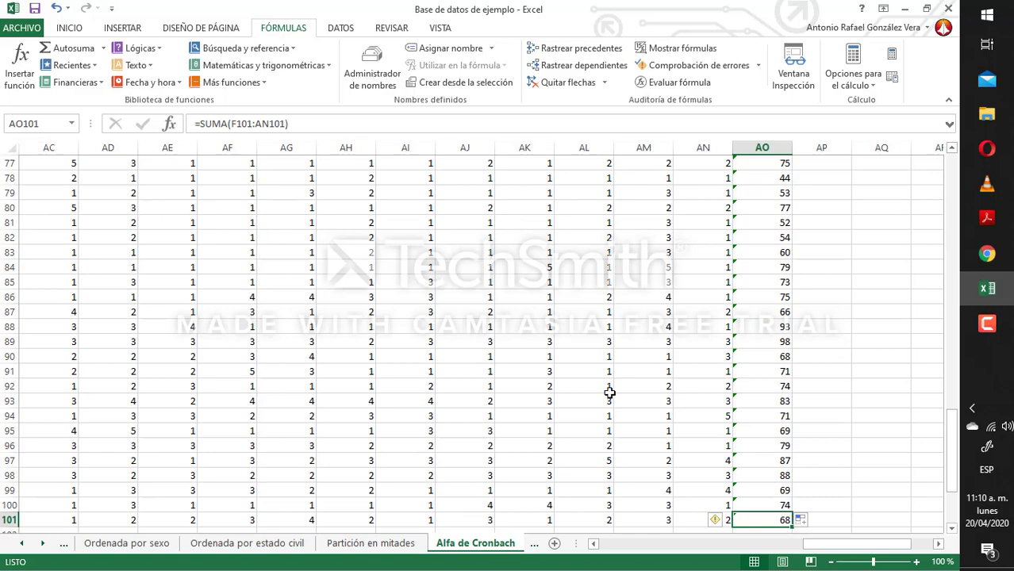
- Change the Media total formula in cell AQ104 to =PROMEDIO(AO2:AO101) so it averages the Total column
key(Down)
key(Down)
key(Down)
key(Down)
key(Down)
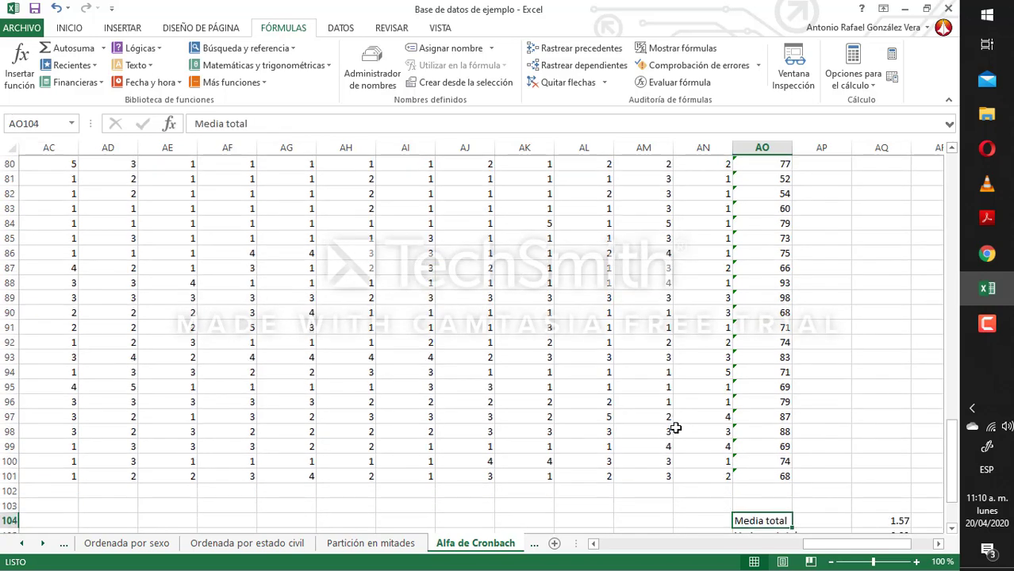
key(Up)
key(Up)
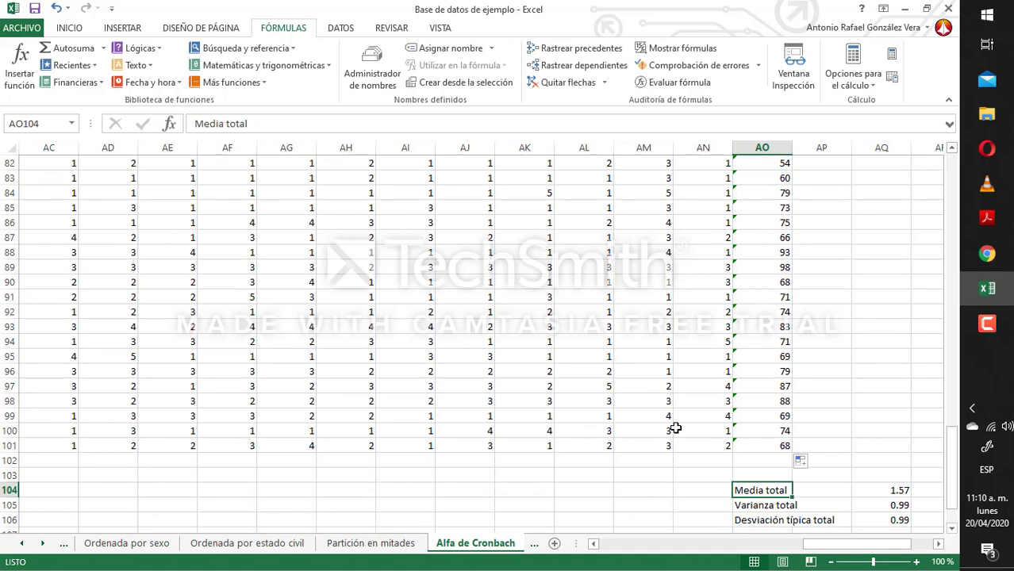
key(Right)
key(Right)
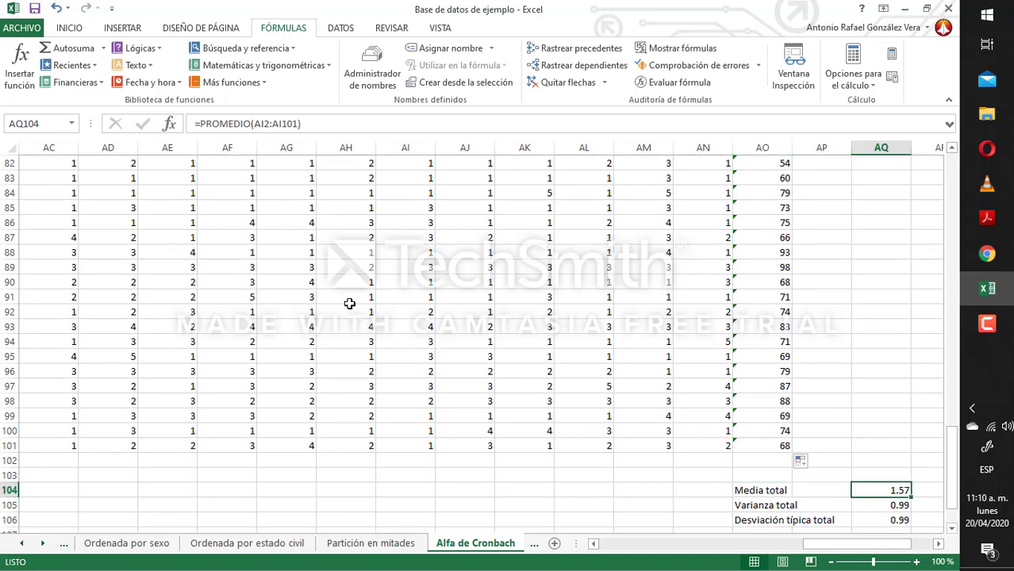
click(260, 123)
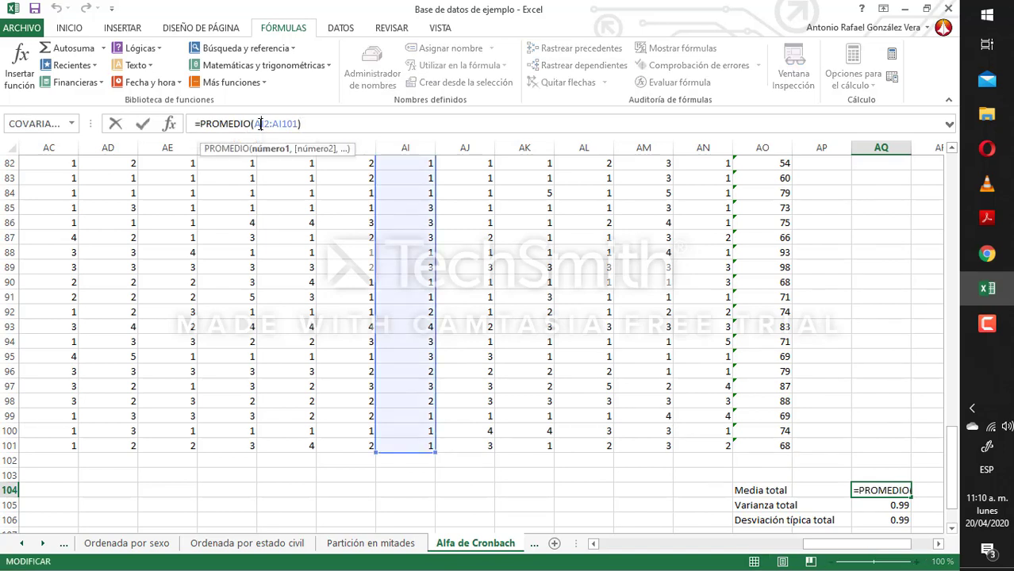
text(o)
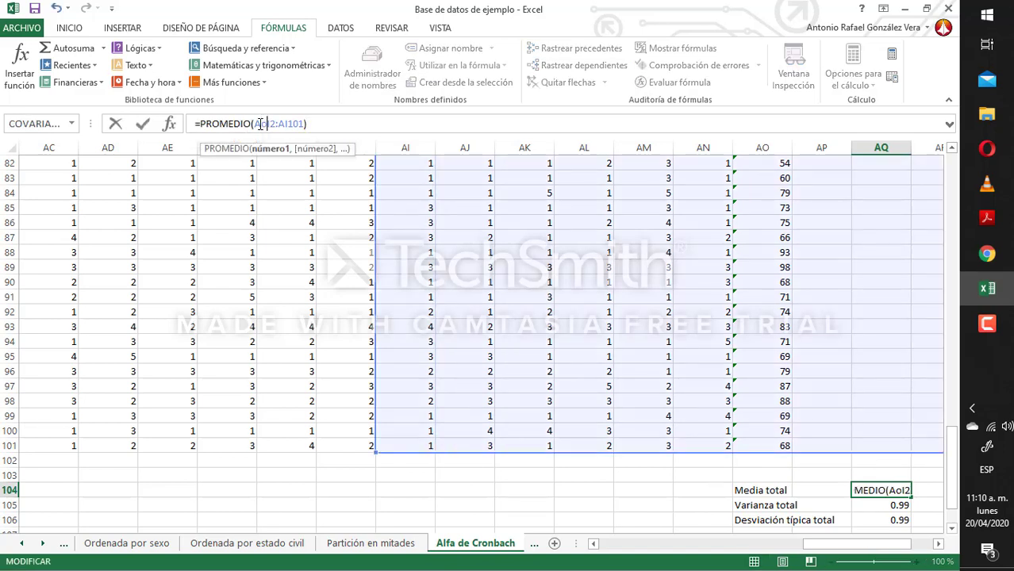
key(BackSpace)
text(O)
key(Delete)
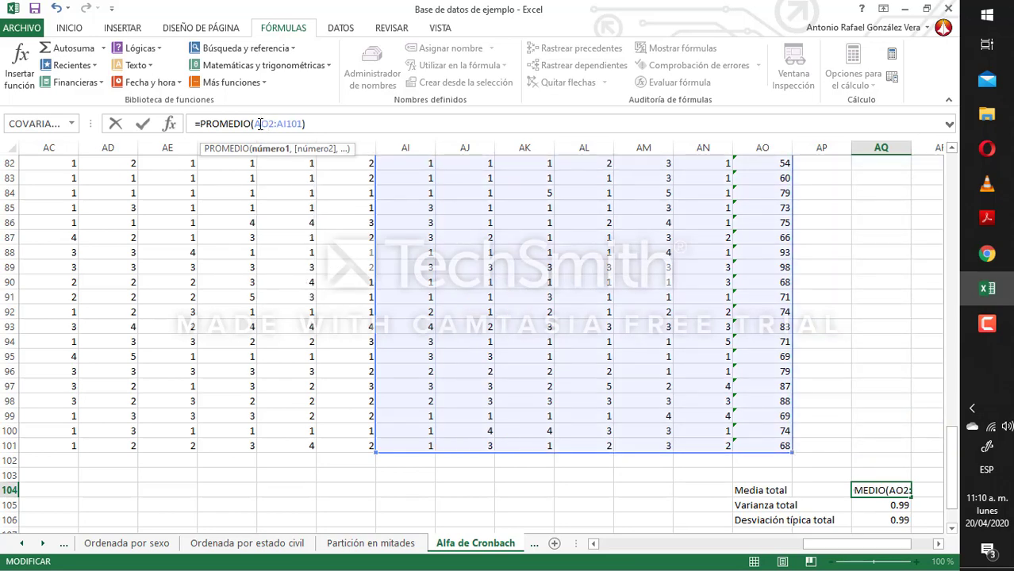
key(Right)
key(Right)
key(Right)
key(Right)
key(BackSpace)
text(O)
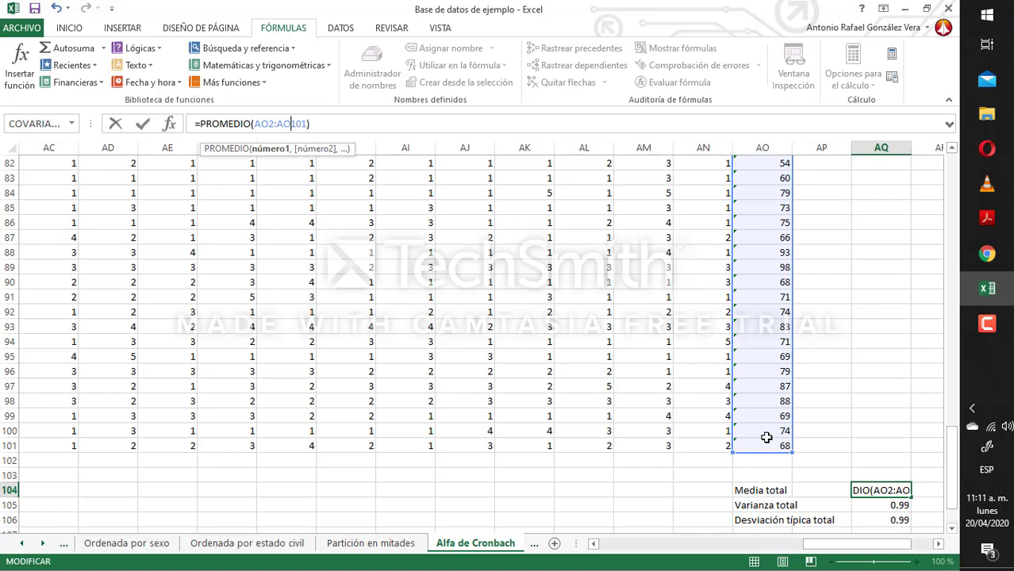
key(Return)
key(Up)
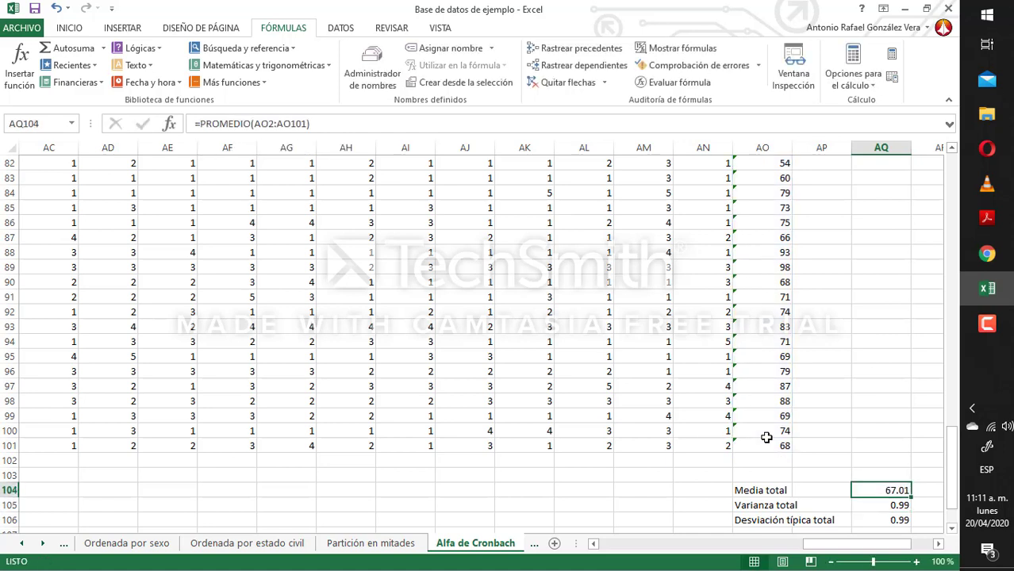
- Clear the old Varianza total and Desviación típica total formulas from cells AQ105 and AQ106
click(767, 444)
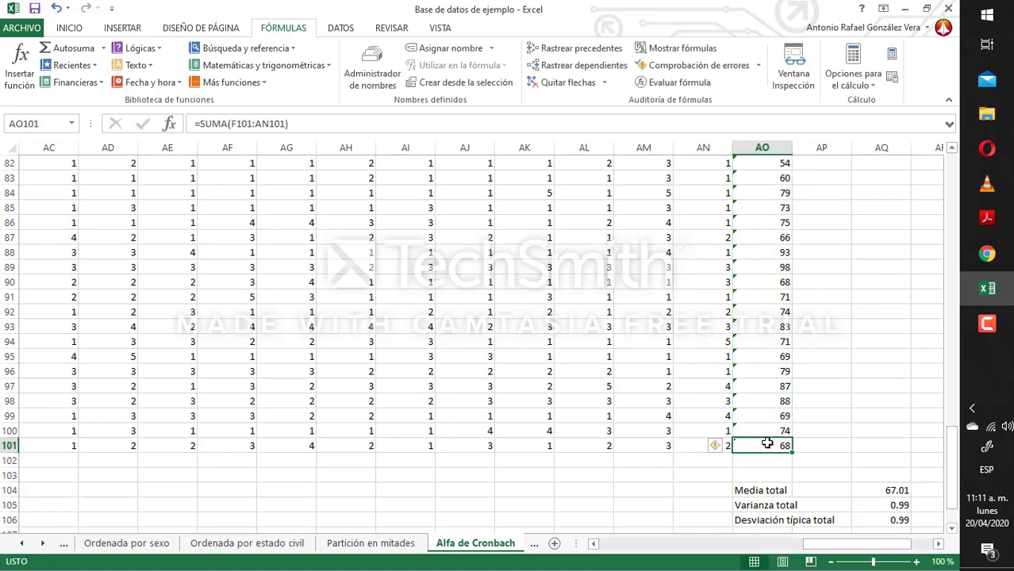
key(Down)
key(Down)
key(Down)
key(Right)
key(Right)
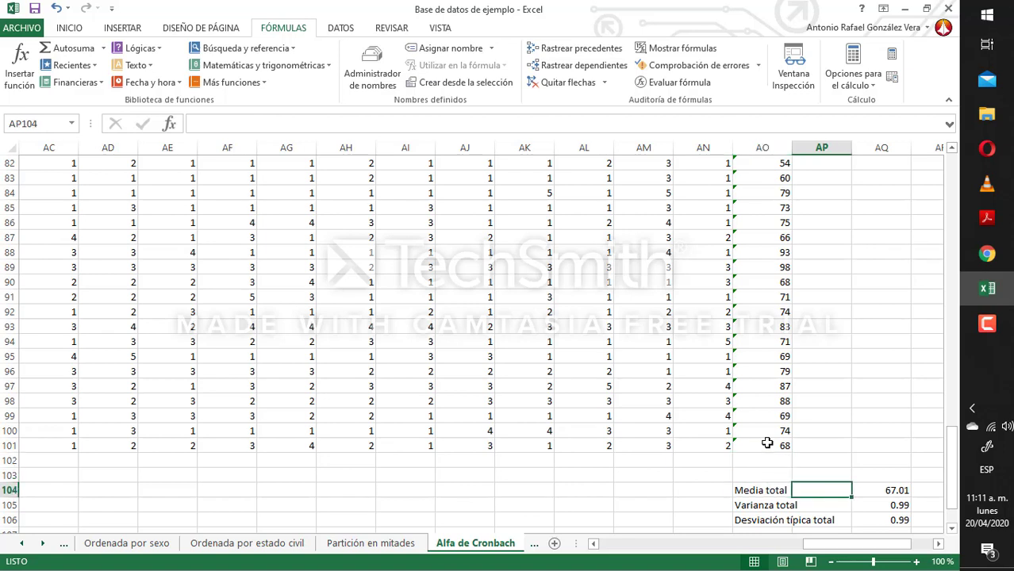
key(Down)
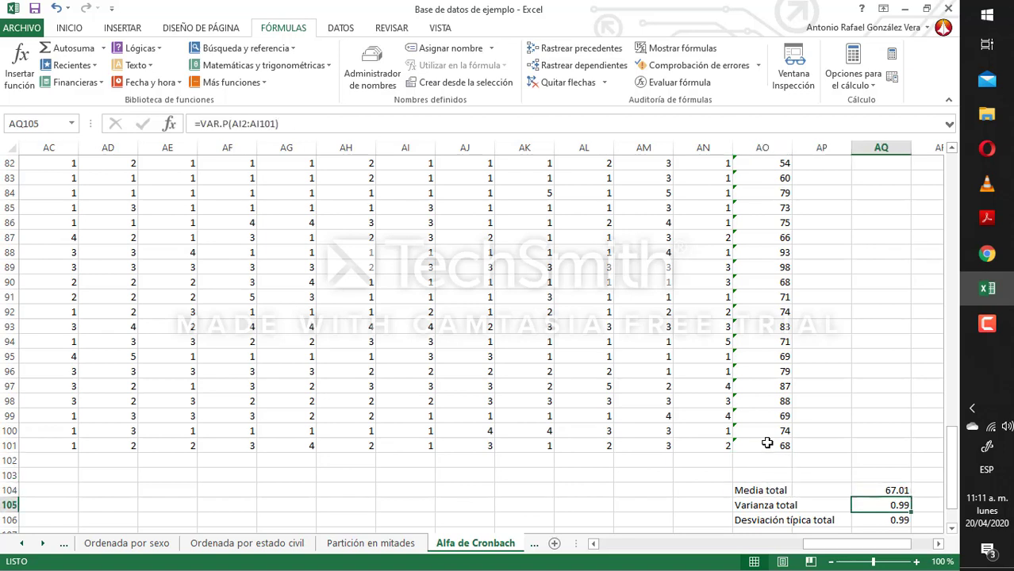
key(Delete)
key(Down)
key(Delete)
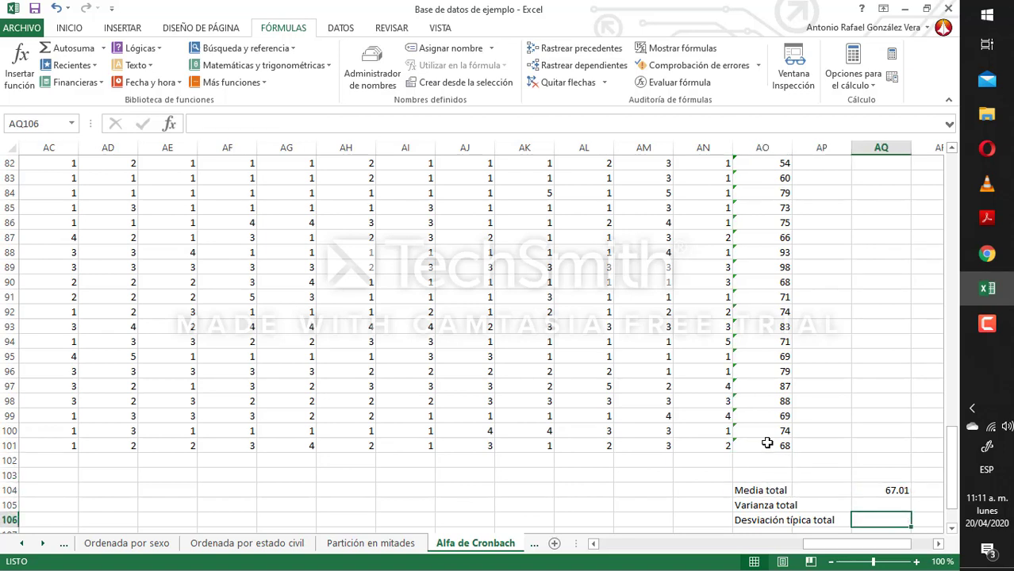
- Examine the Alfa de Cronbach and Cantidad de reactivos rows below the summary statistics in column AQ
key(Down)
key(Down)
key(Down)
key(Down)
key(Up)
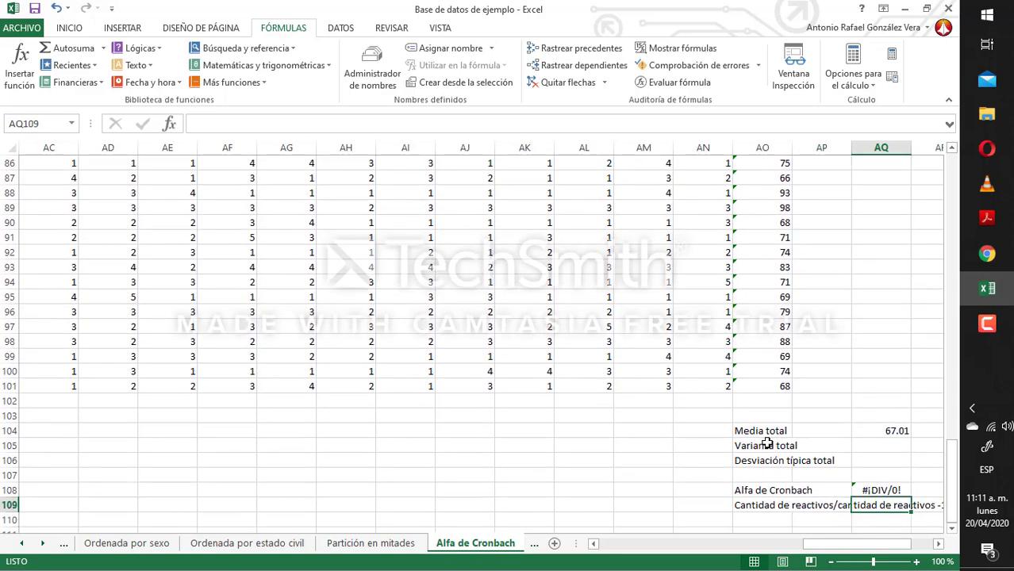
key(Up)
key(Up)
key(Up)
key(Up)
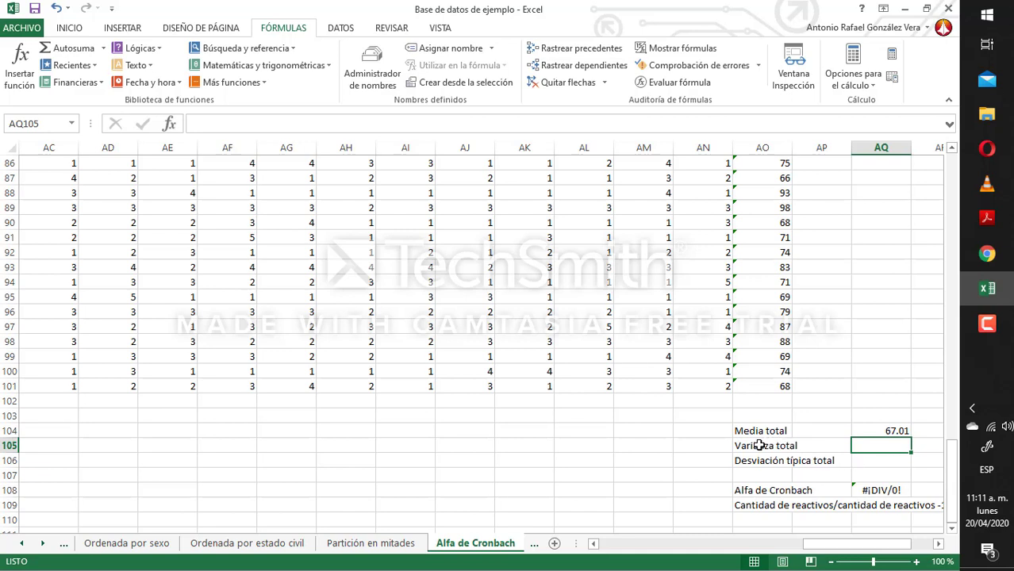
- Review the Varianza total label and the subject totals in column AO, from row 101 up to row 87
click(759, 446)
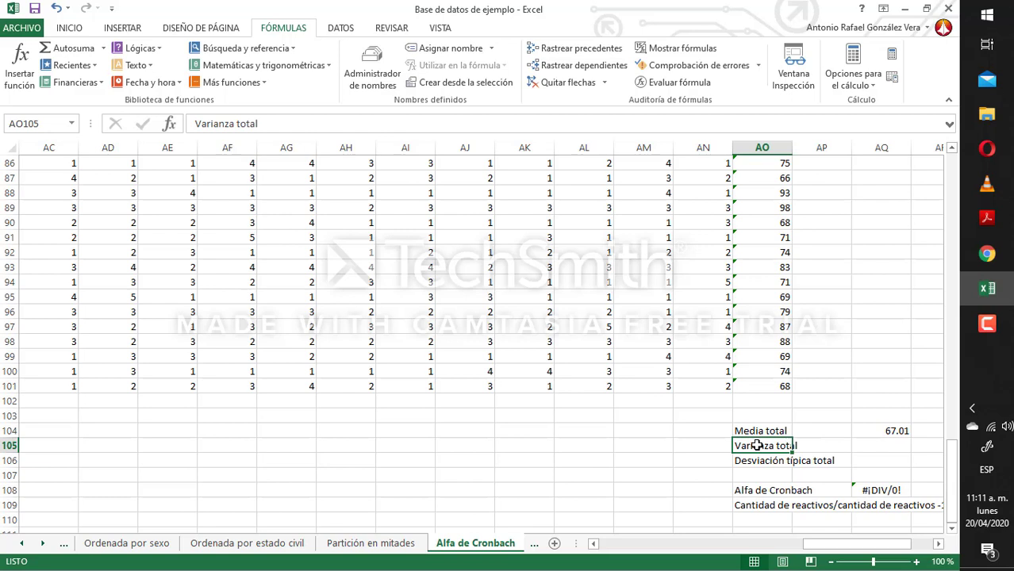
click(761, 386)
key(Up)
key(Up)
key(Up)
key(Up)
key(Up)
key(Up)
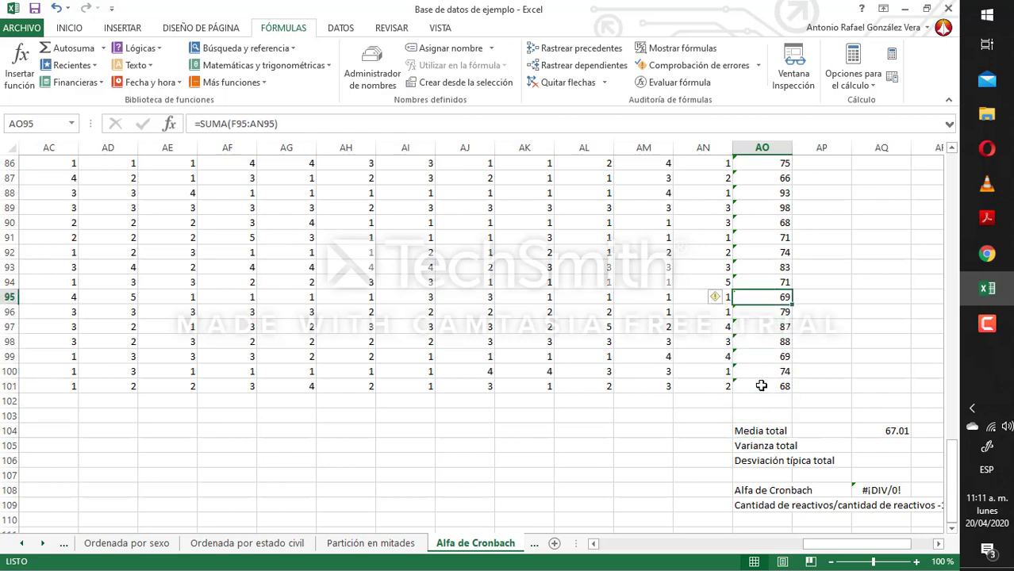
key(Up)
key(Up)
key(Up)
key(Up)
key(Up)
key(Up)
key(Up)
key(Up)
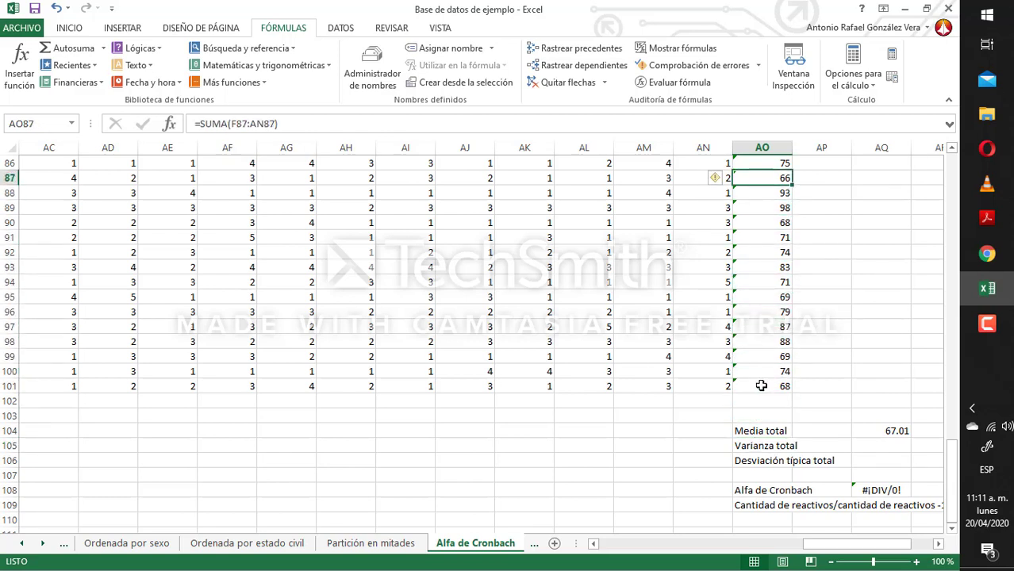
- Insert the statistical function VAR.P in the Varianza total cell AQ105
click(862, 446)
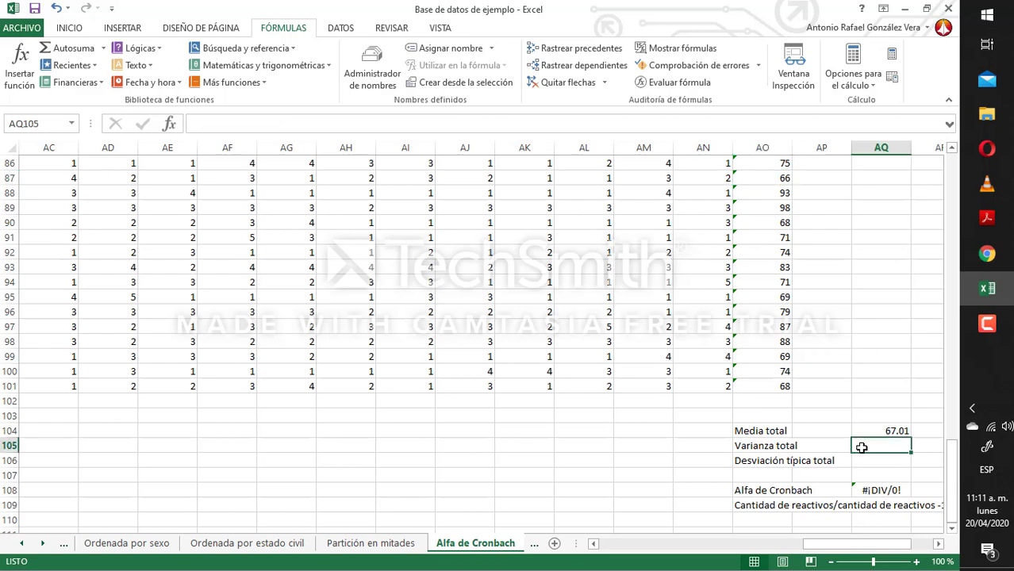
click(262, 84)
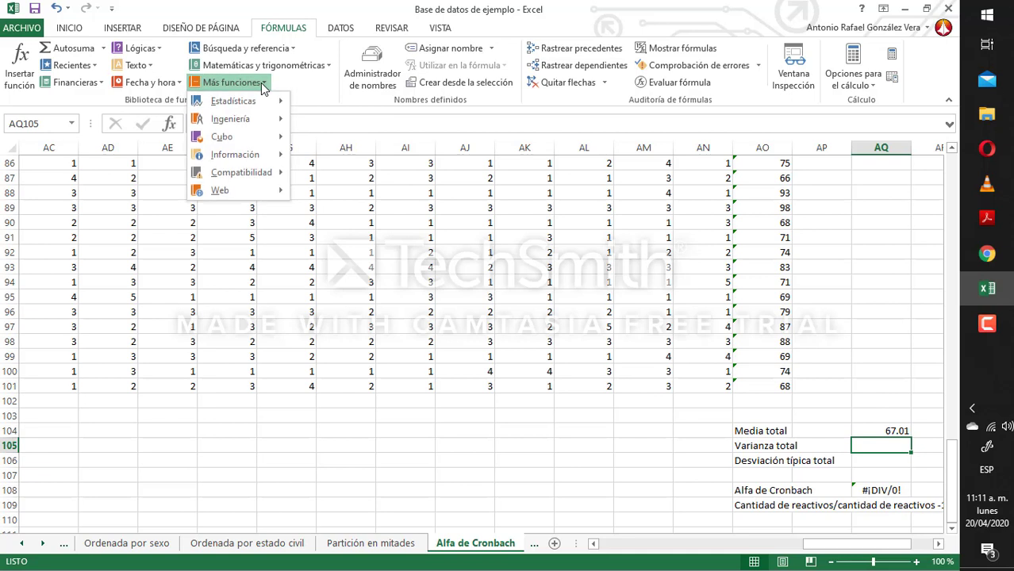
mouse_move(263, 103)
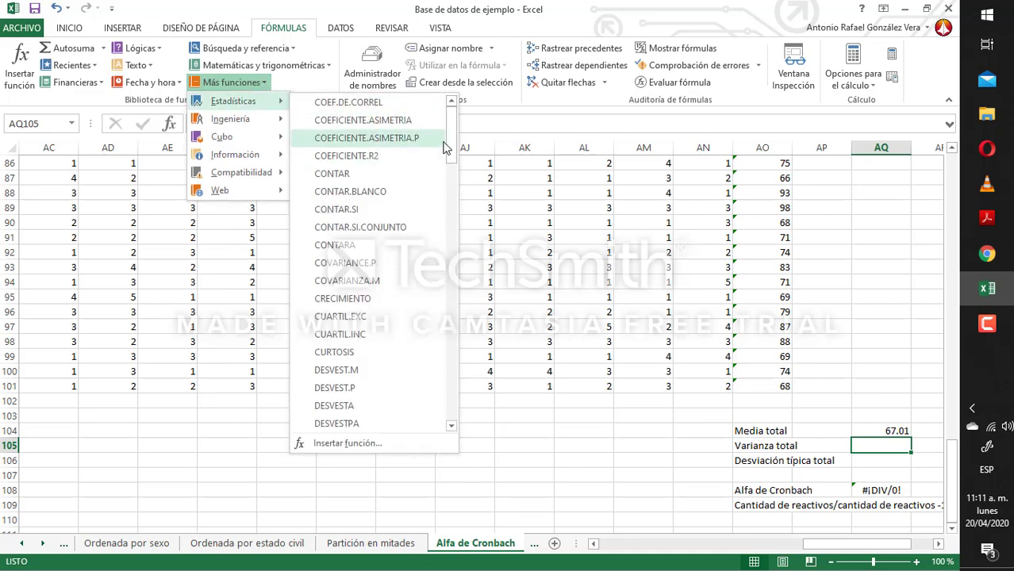
scroll(445, 212, down, 3)
drag(451, 184, 451, 412)
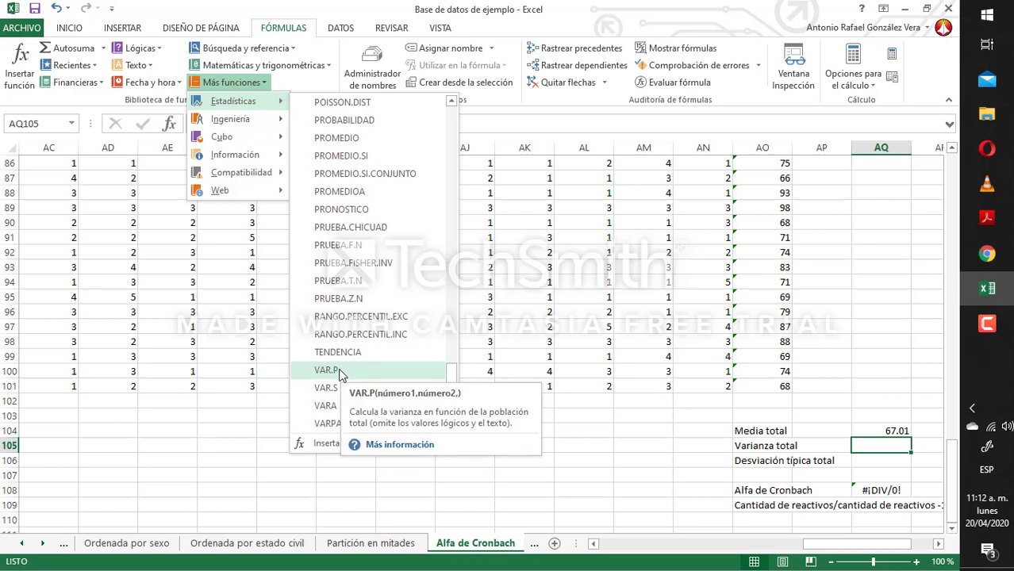
click(340, 373)
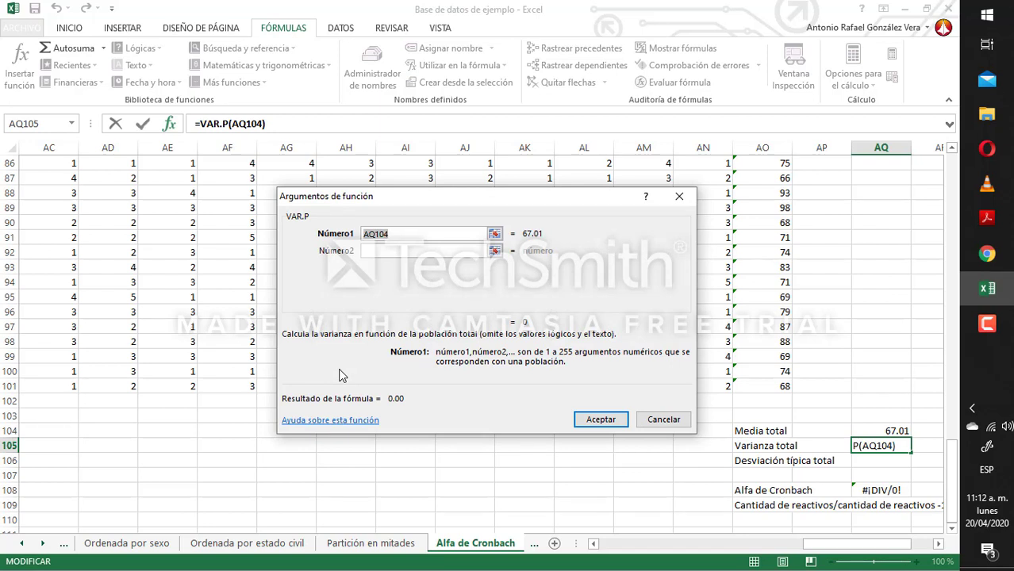
- Set the first argument of VAR.P to the range AO2:AO101 and accept the function
click(376, 235)
key(BackSpace)
text(o)
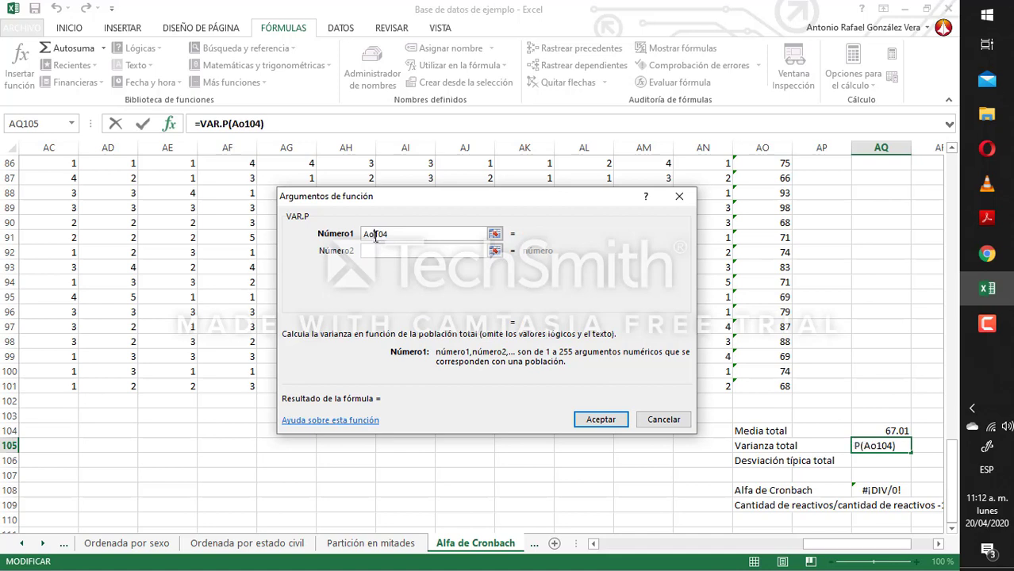
key(BackSpace)
text(O2)
key(Delete)
key(Delete)
key(Delete)
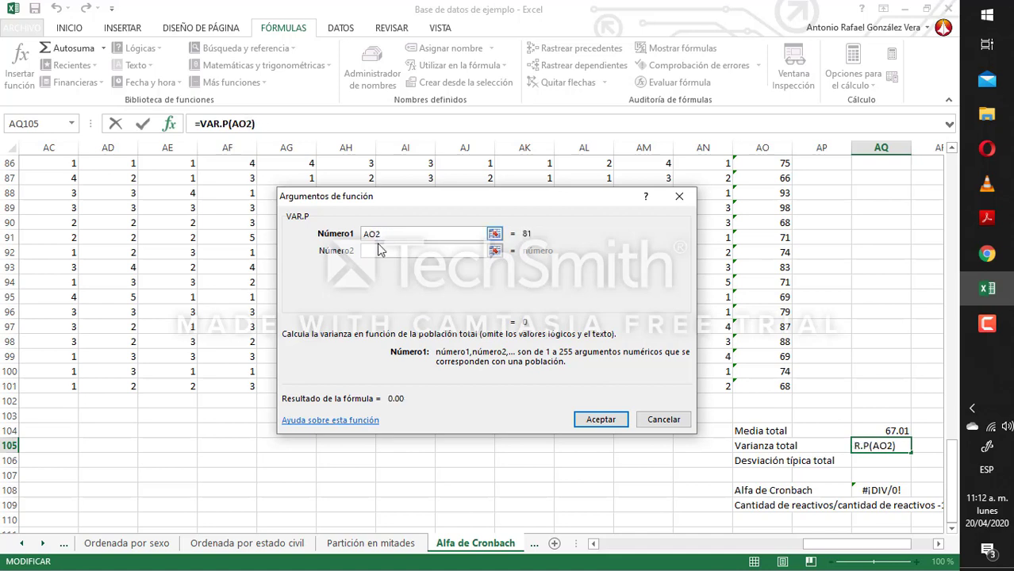
click(379, 253)
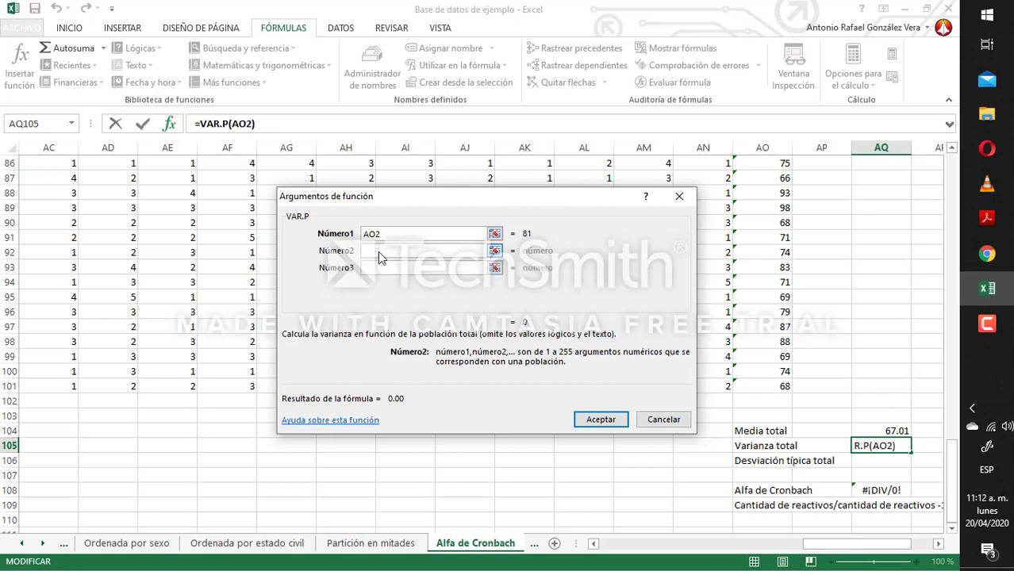
click(386, 238)
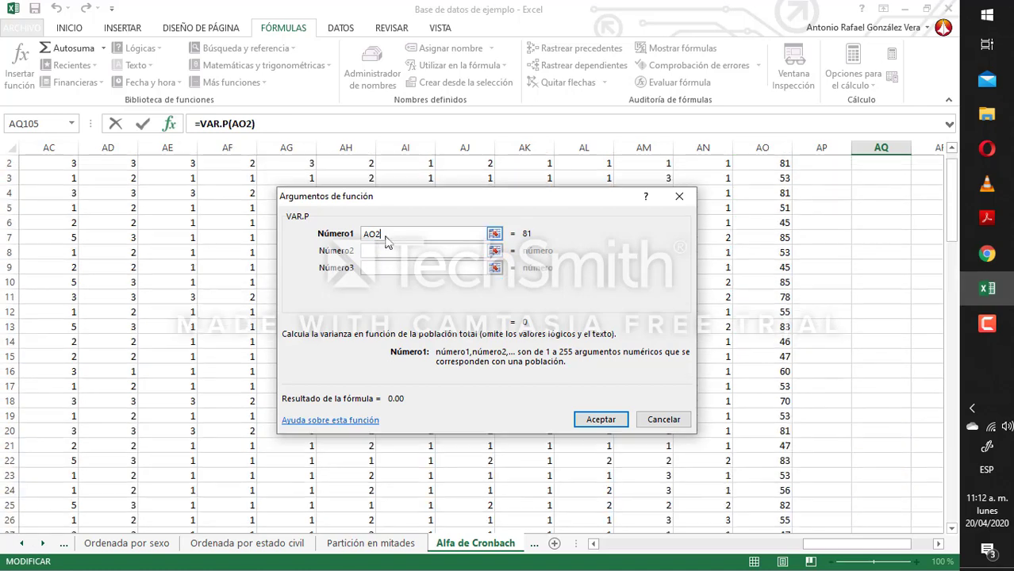
text(:AO)
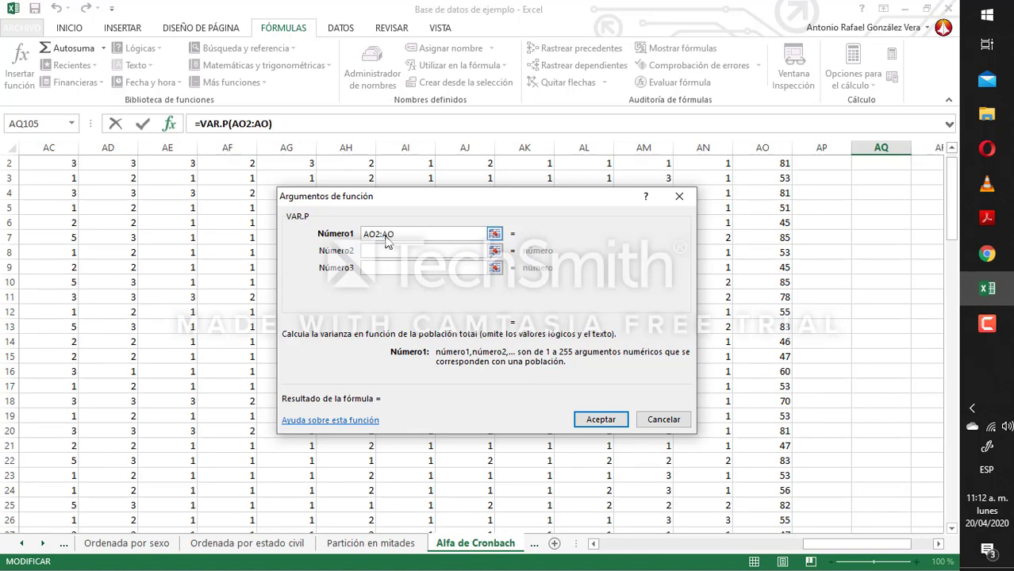
text(101)
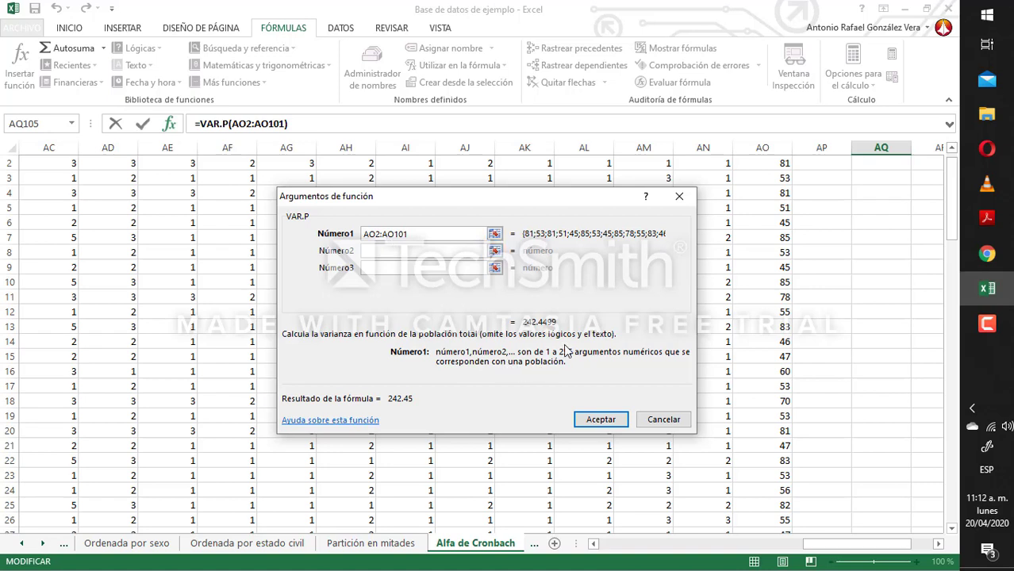
click(595, 420)
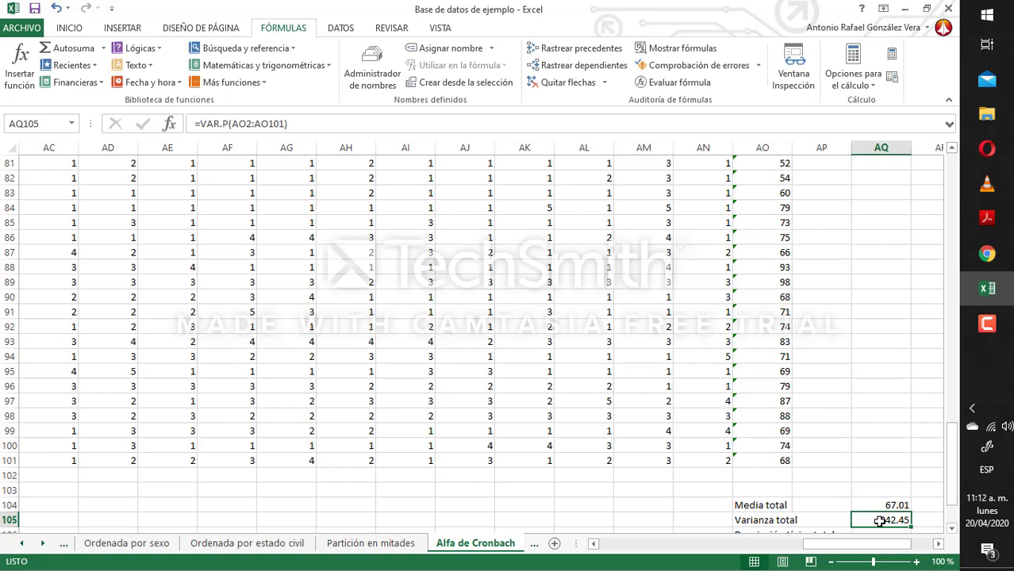
- Check the number format options of the Media total cell and the formula in the Varianza total cell
click(69, 29)
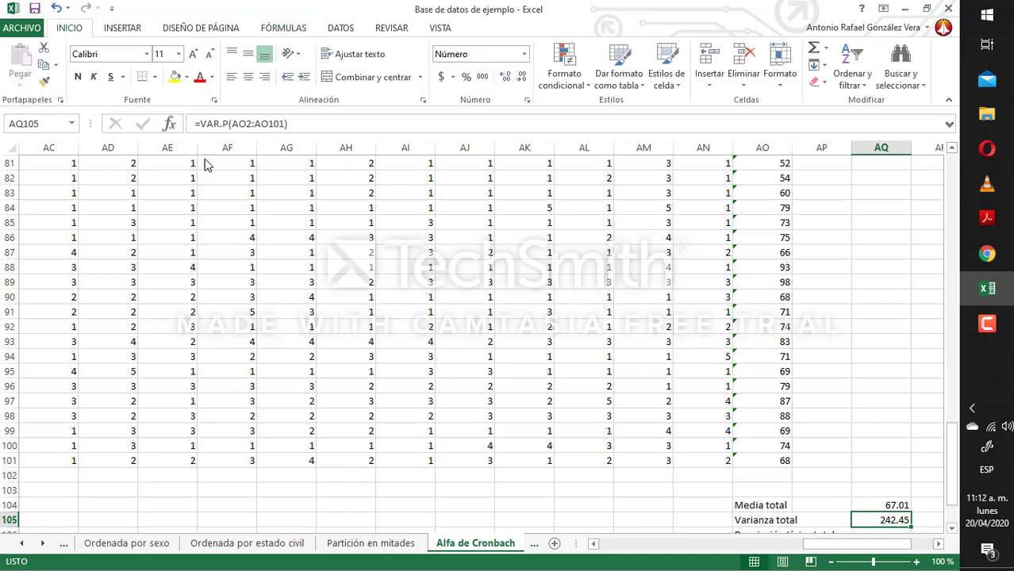
click(886, 504)
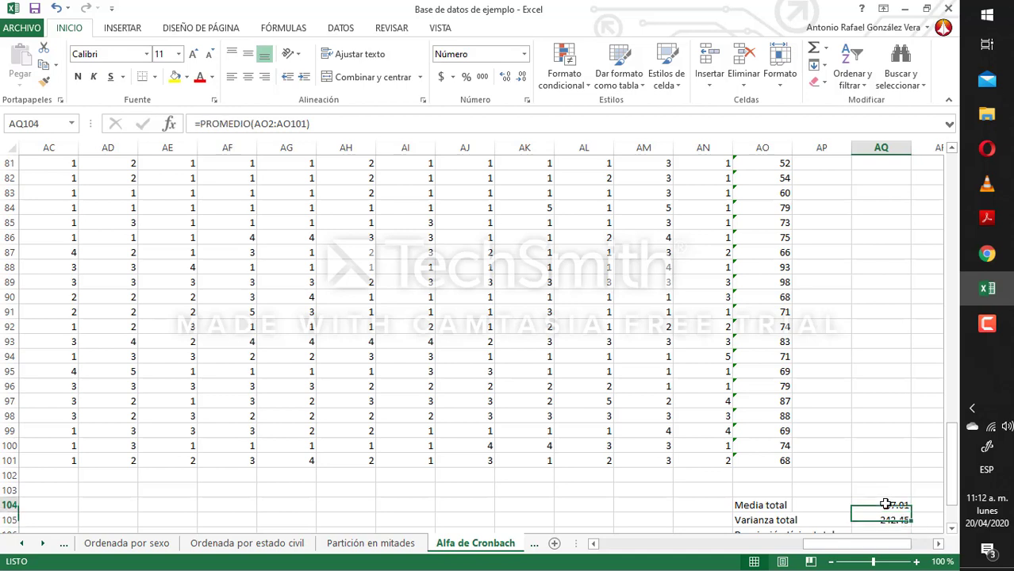
click(525, 53)
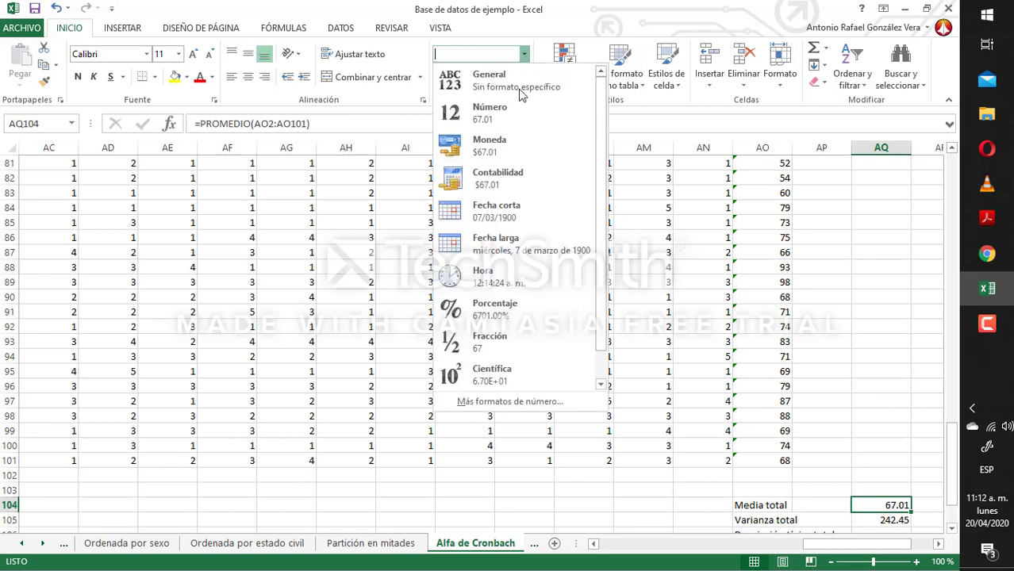
click(879, 524)
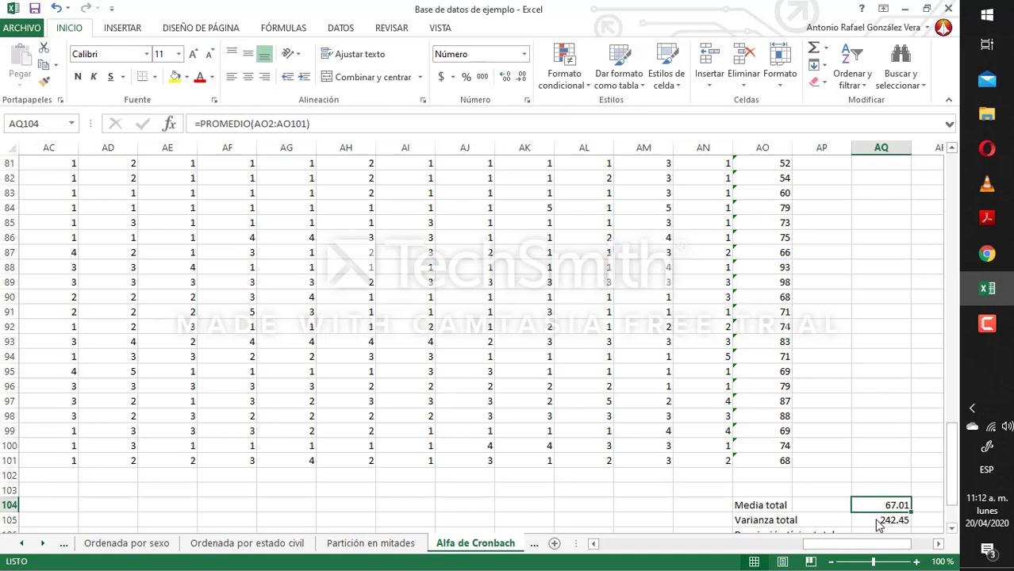
click(879, 521)
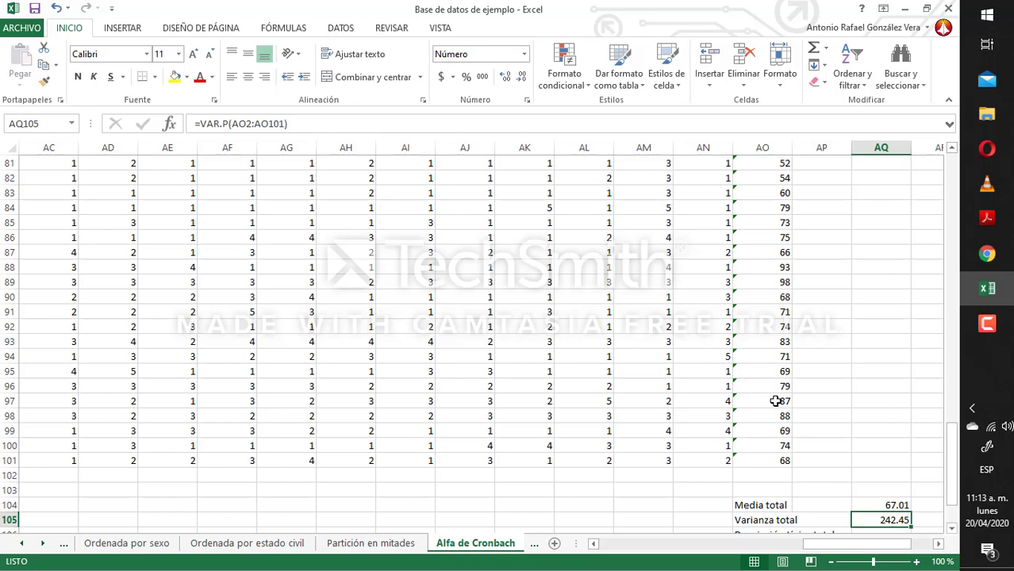
- Try to enter the DESVEST.P function for Desviación típica total in cell AQ106, starting the formula with =desv
key(Down)
key(Down)
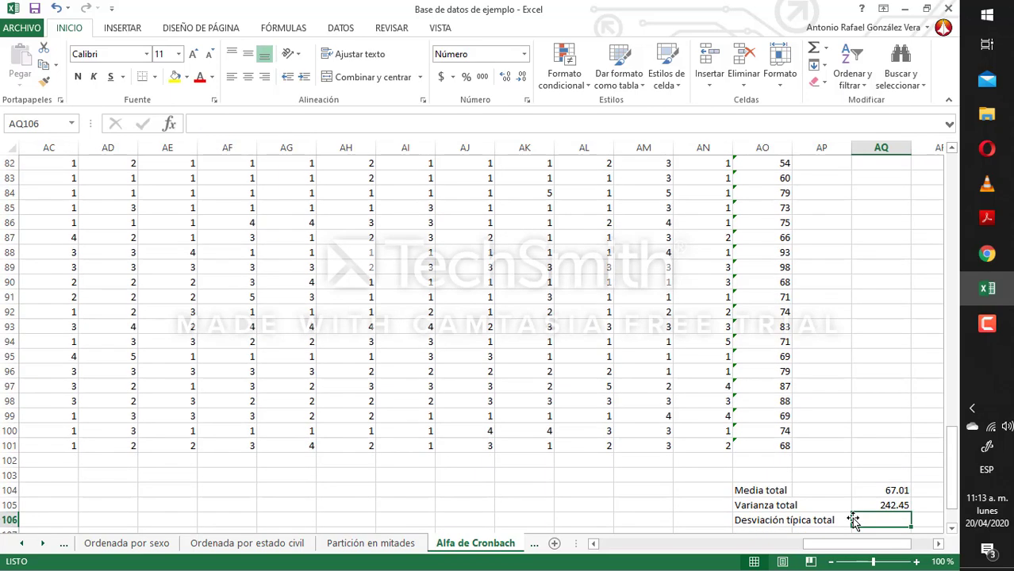
key(Down)
key(Up)
key(Up)
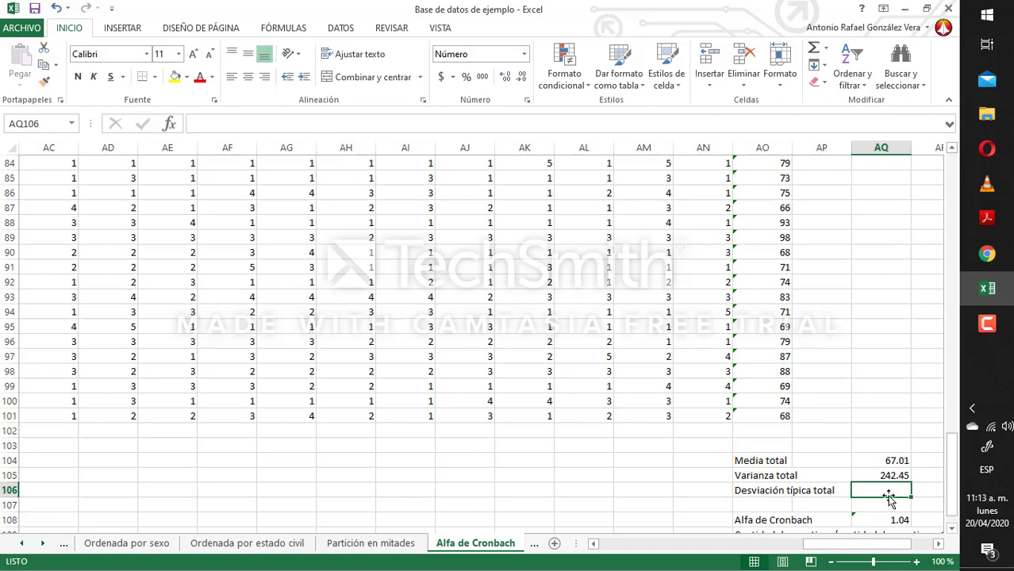
text(=)
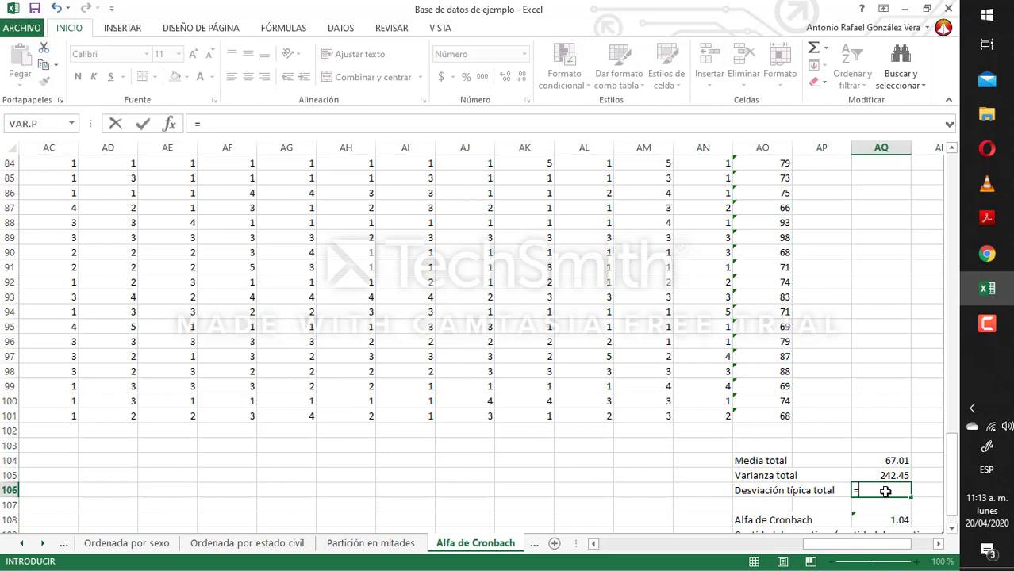
text(desv)
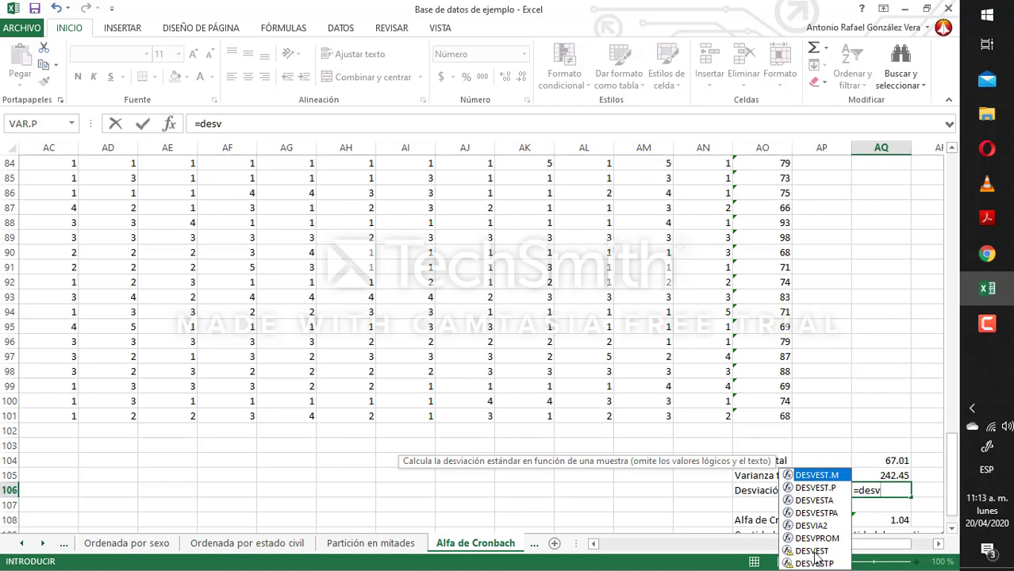
click(833, 490)
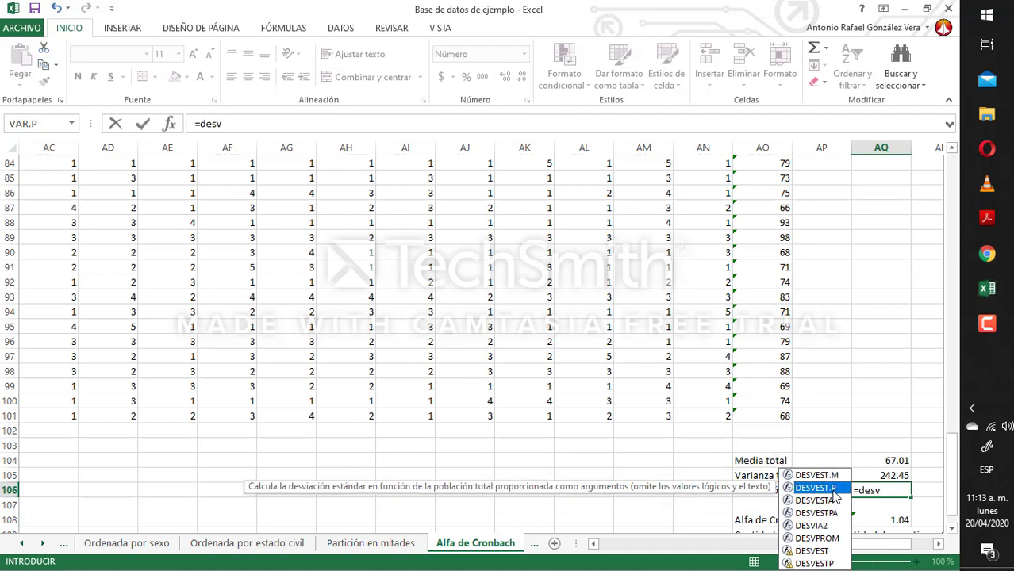
key(Return)
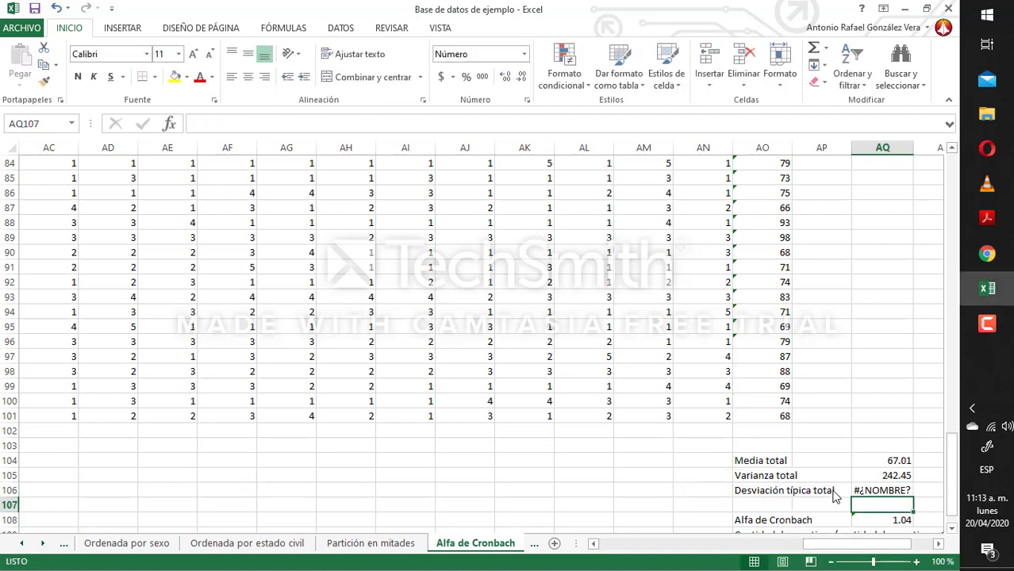
- Complete the Desviación típica total formula in AQ106 as =DESVEST.P(AO2:AO101)
key(Up)
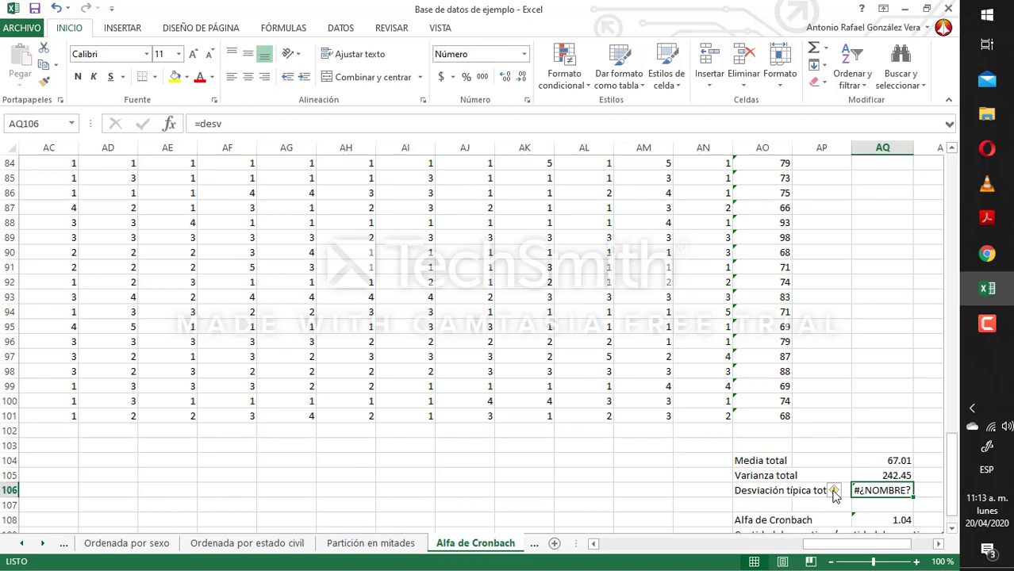
click(242, 122)
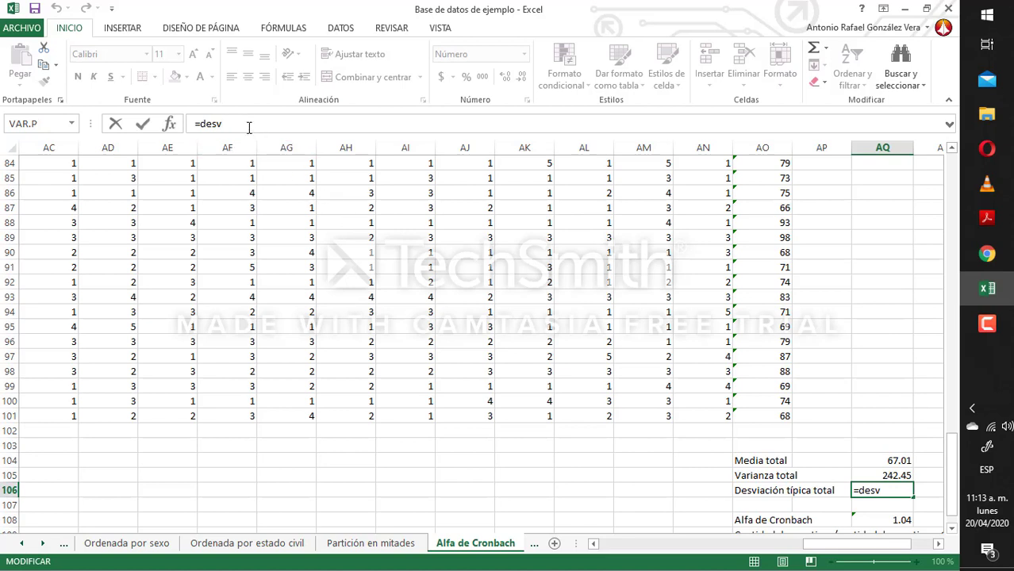
text(es)
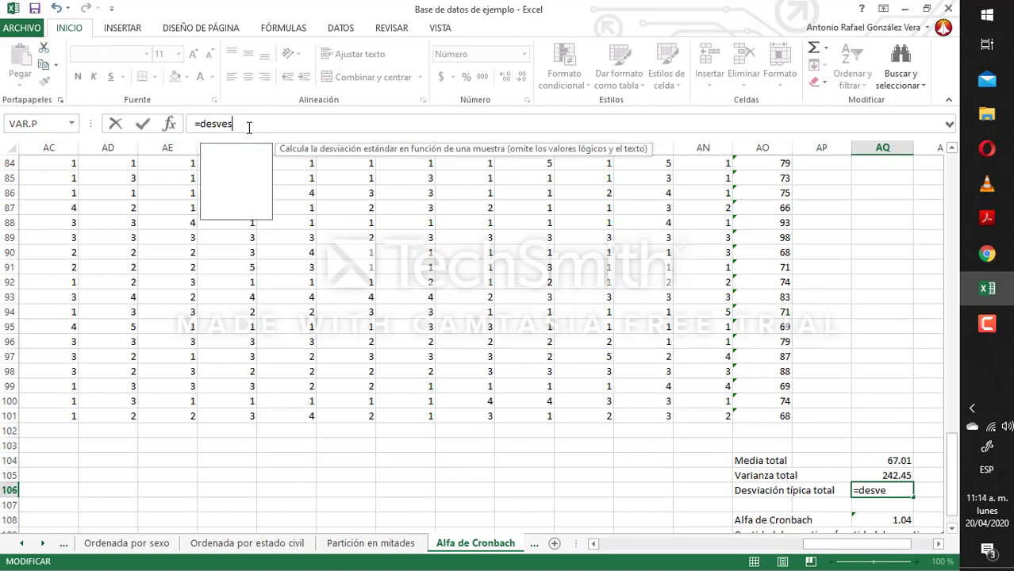
text(t.p)
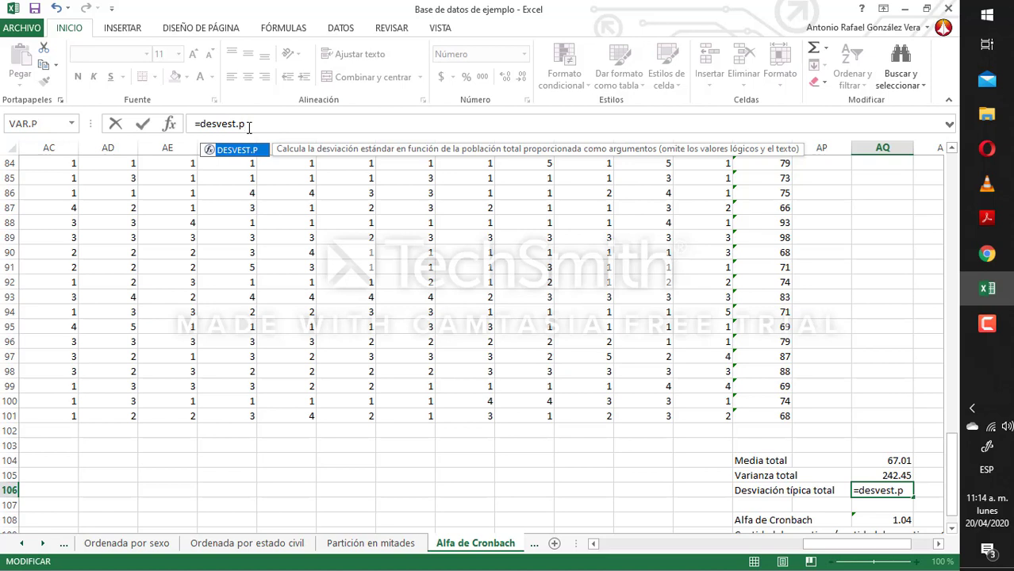
text(()
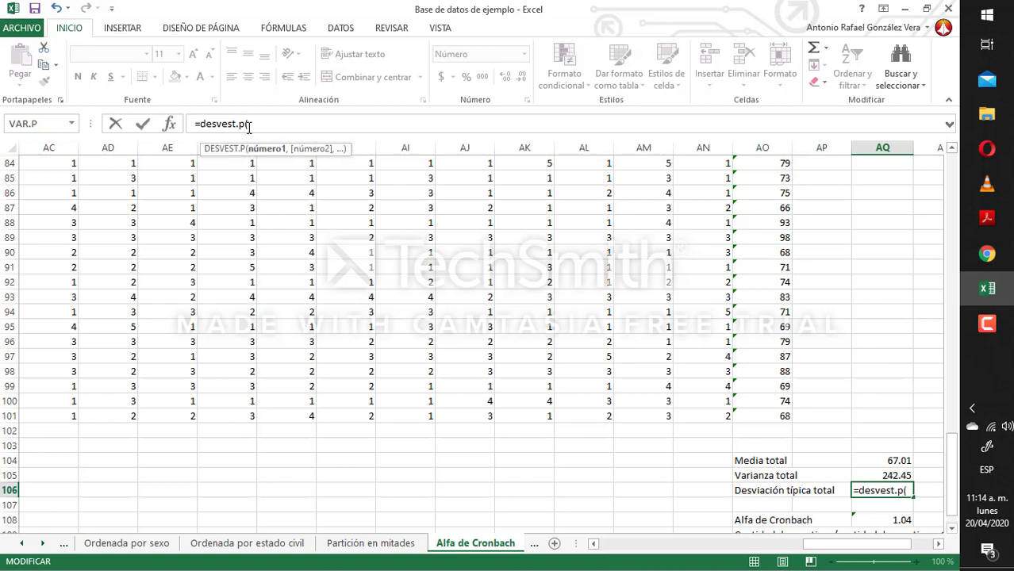
text(AO2:AO)
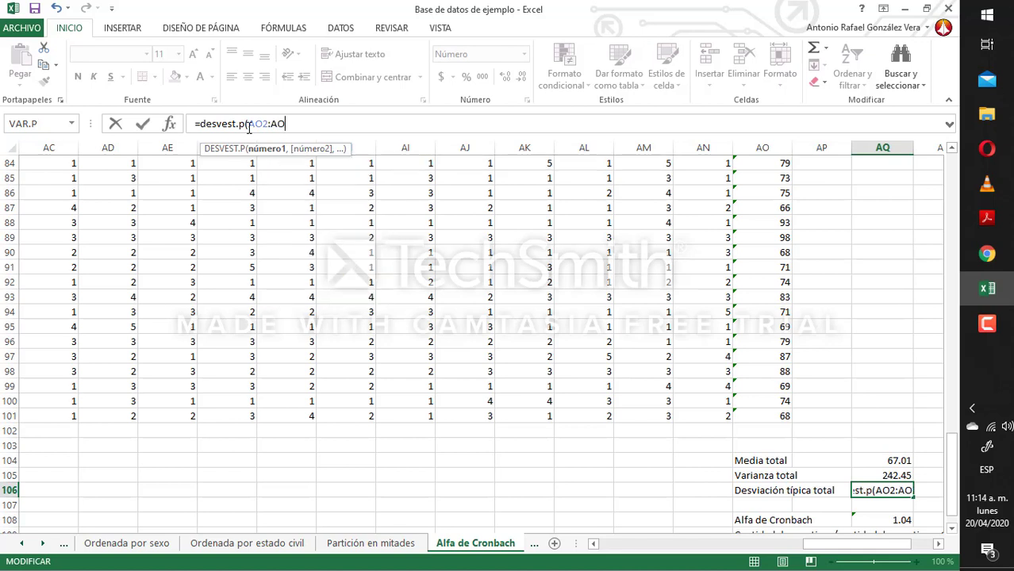
text(101)
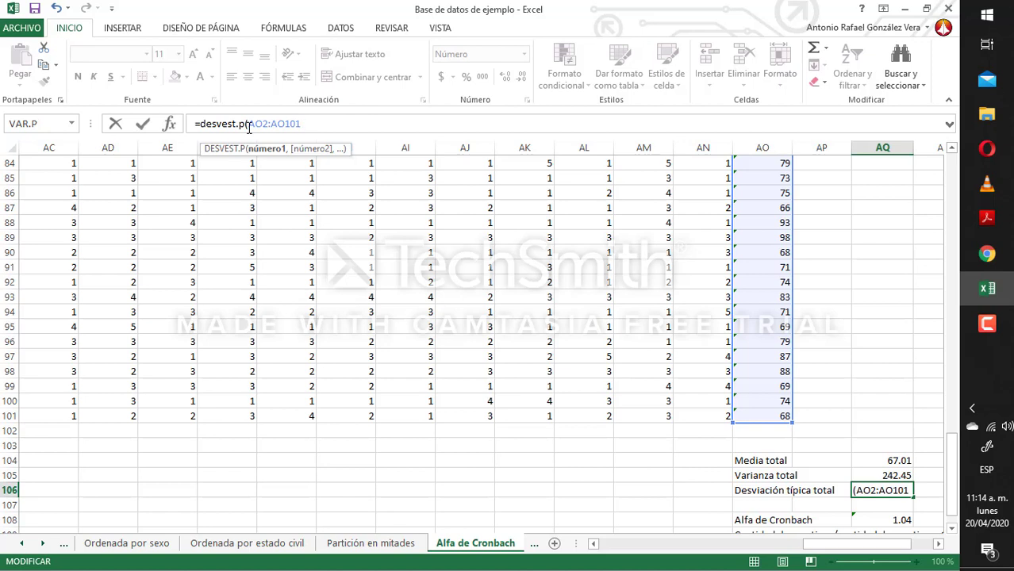
text())
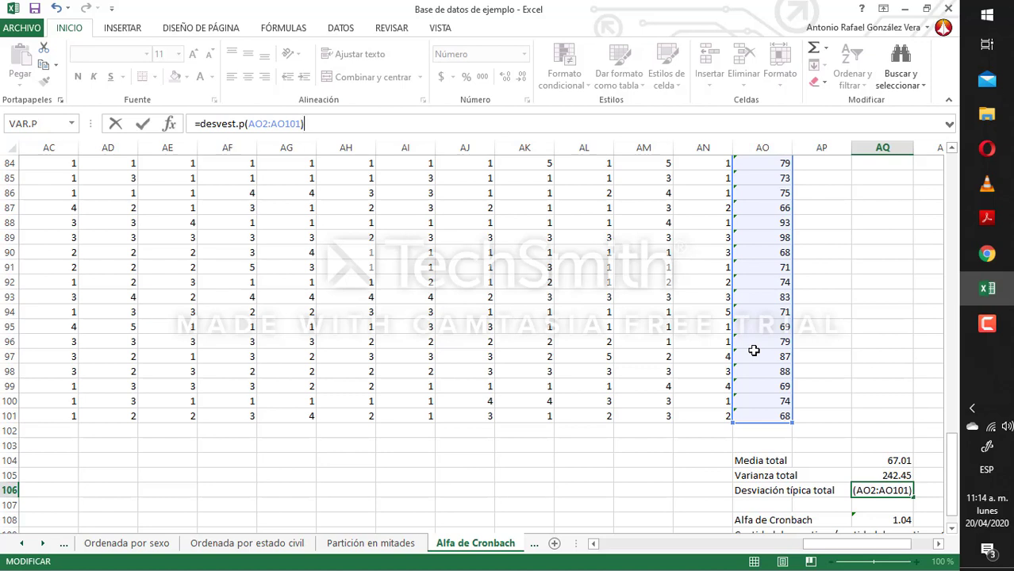
key(Return)
key(Up)
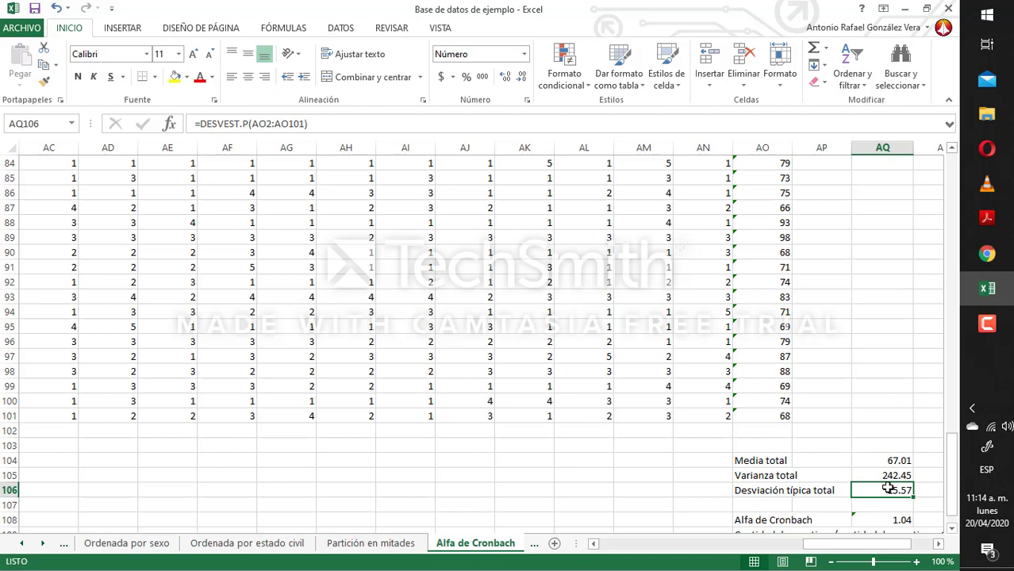
- Clear the existing formula from the Alfa de Cronbach cell AQ108
key(Up)
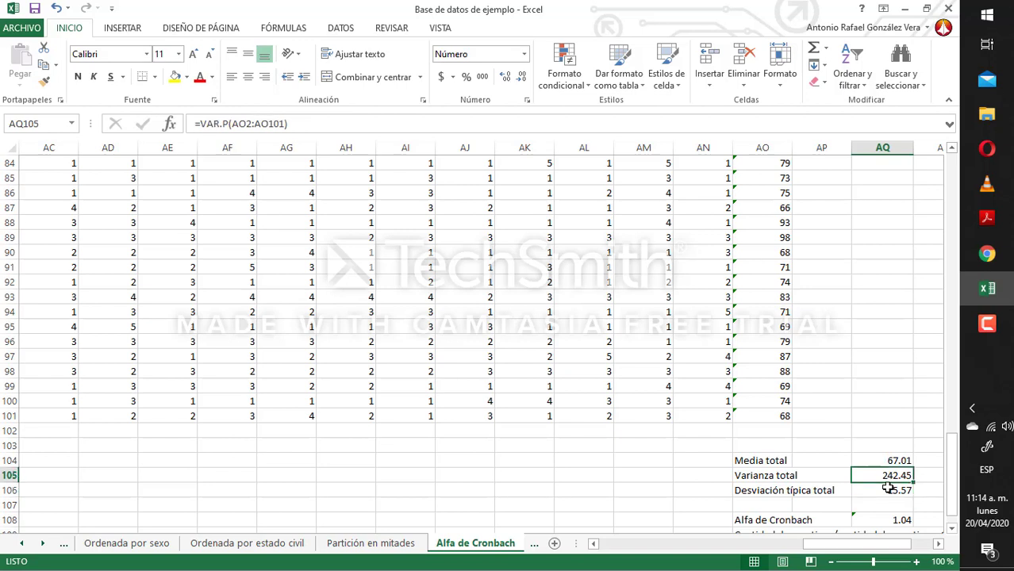
key(Down)
key(Down)
key(Down)
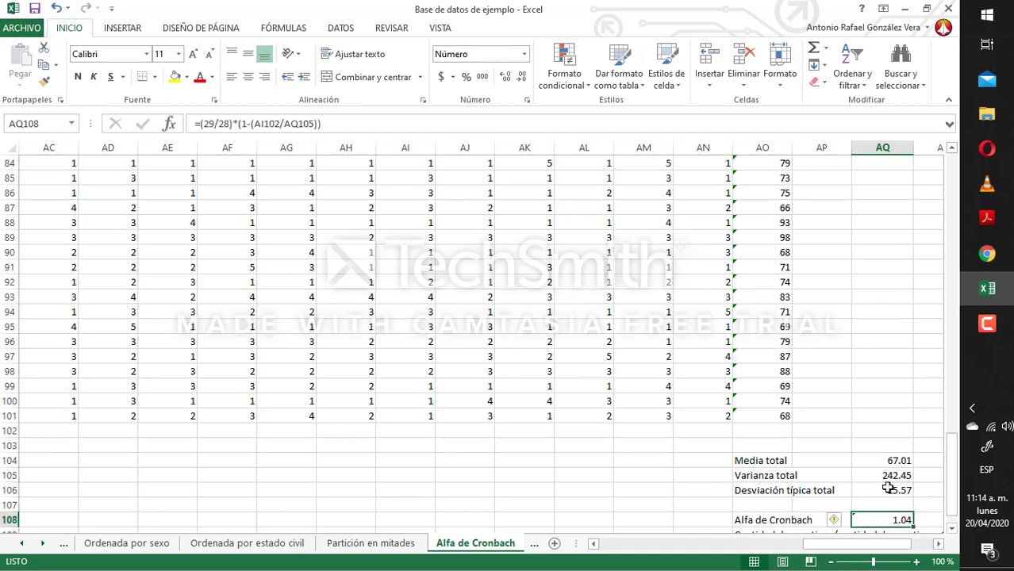
key(Delete)
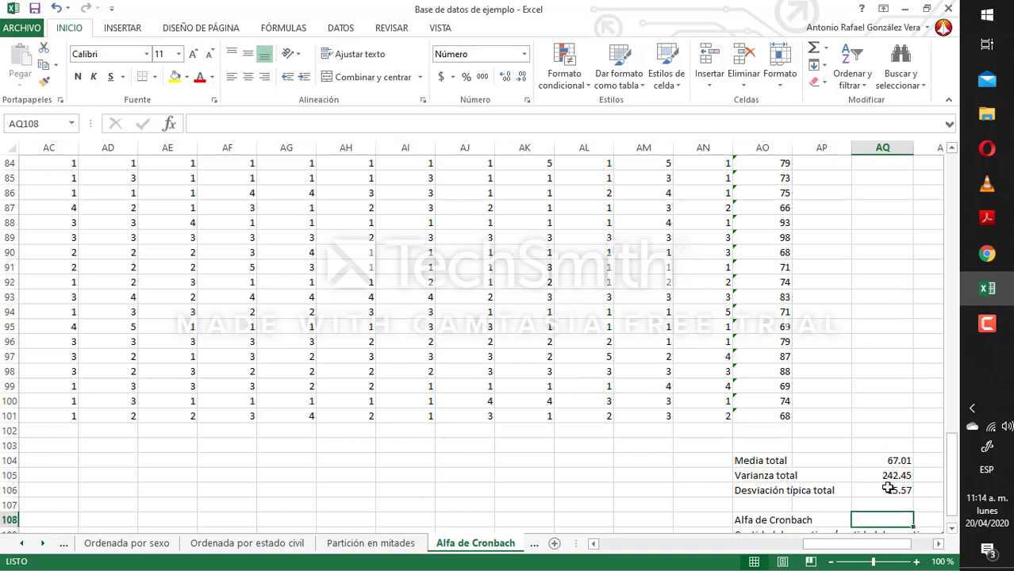
- Read the written Cronbach's alpha formula across row 109, from the item-count term in AO109 to the variance term
key(Down)
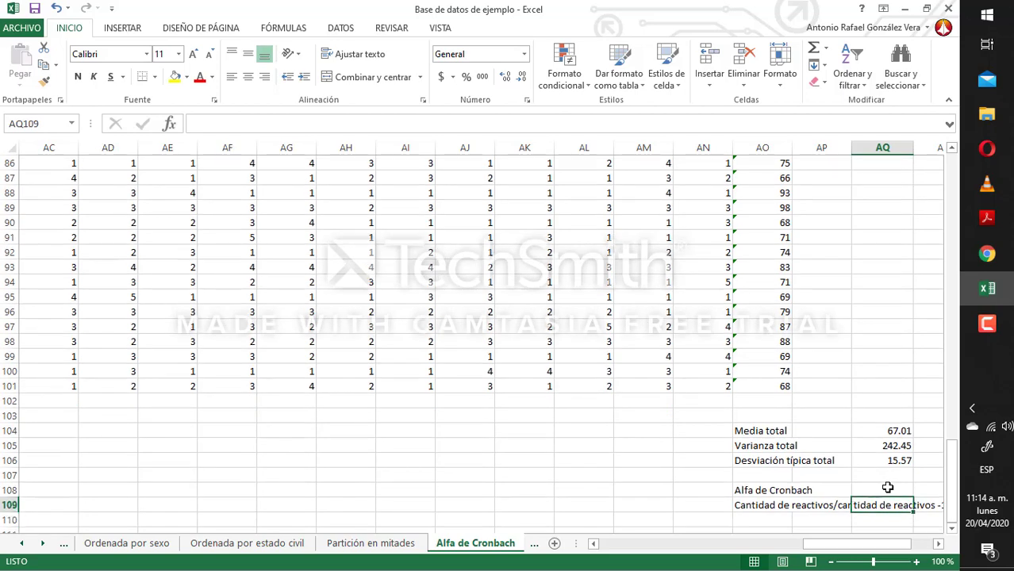
key(Right)
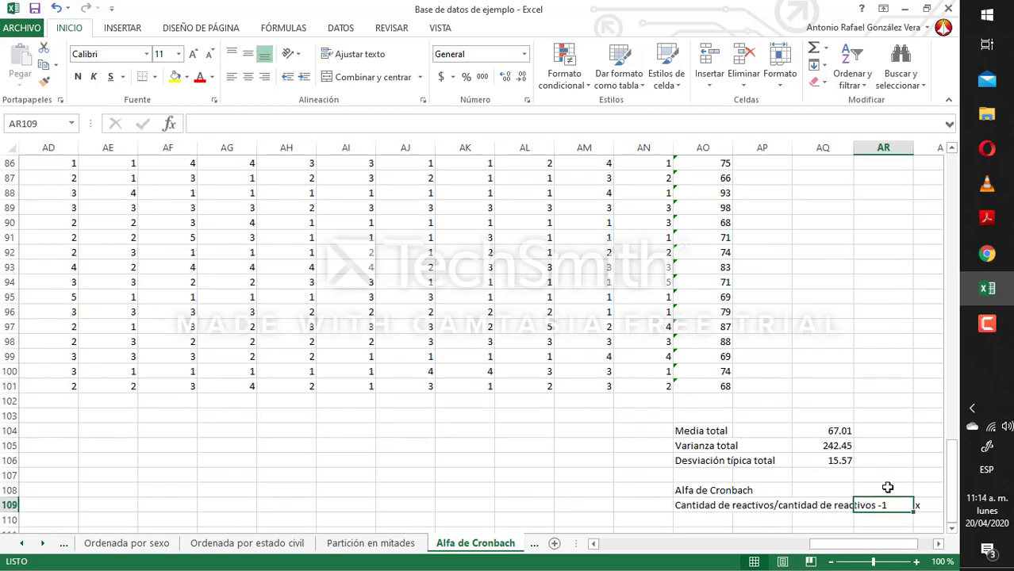
key(Right)
key(Right)
key(Right)
key(Right)
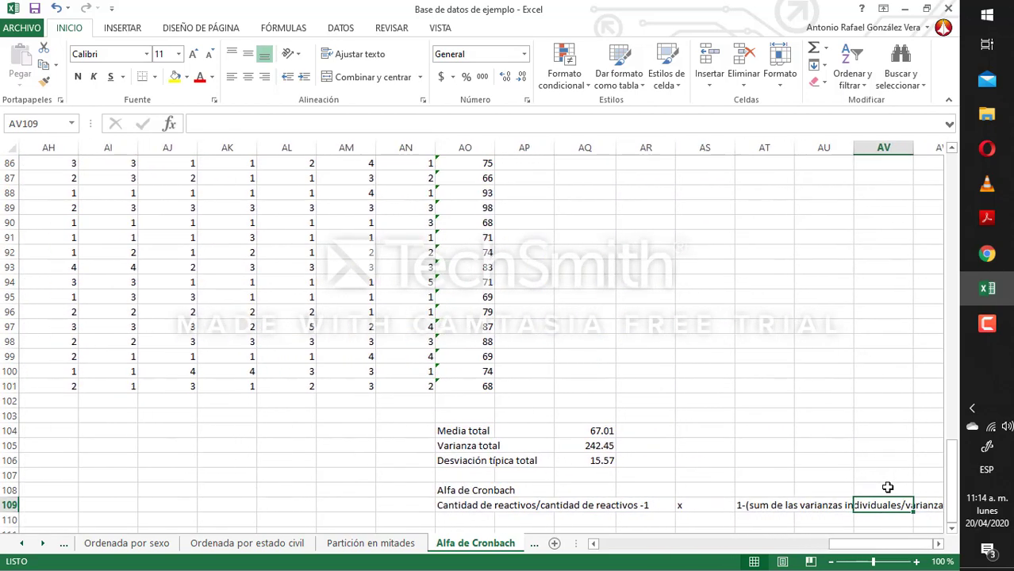
key(Right)
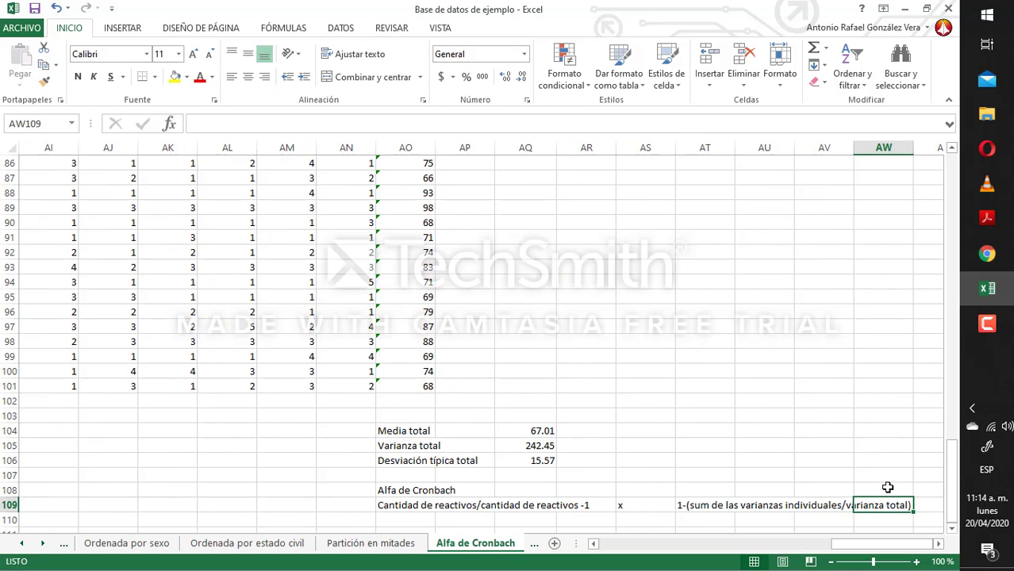
click(394, 507)
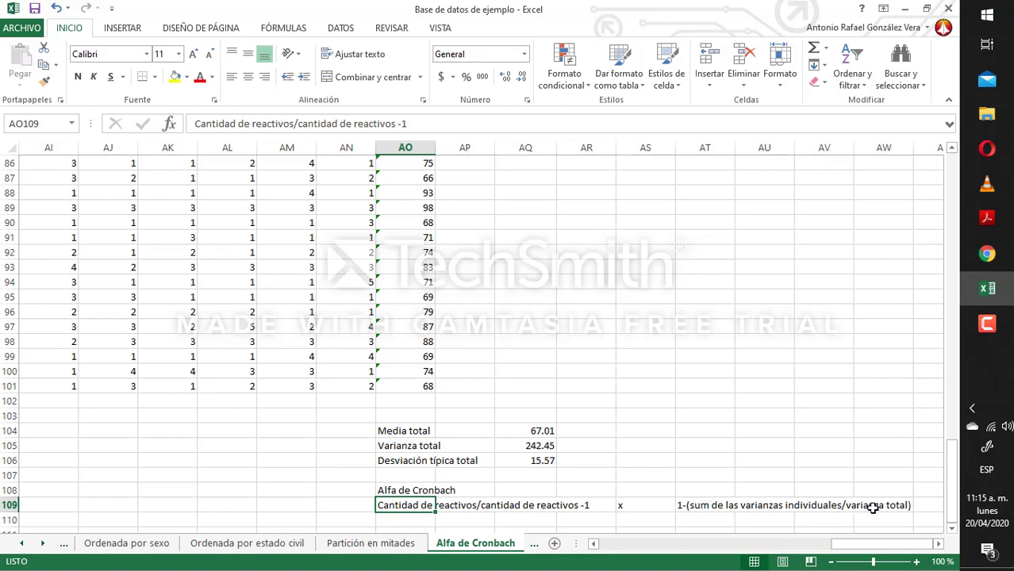
- Examine the Varianza total formula in AQ105 and the Reactivo 35 column from its heading down past the last score
click(537, 447)
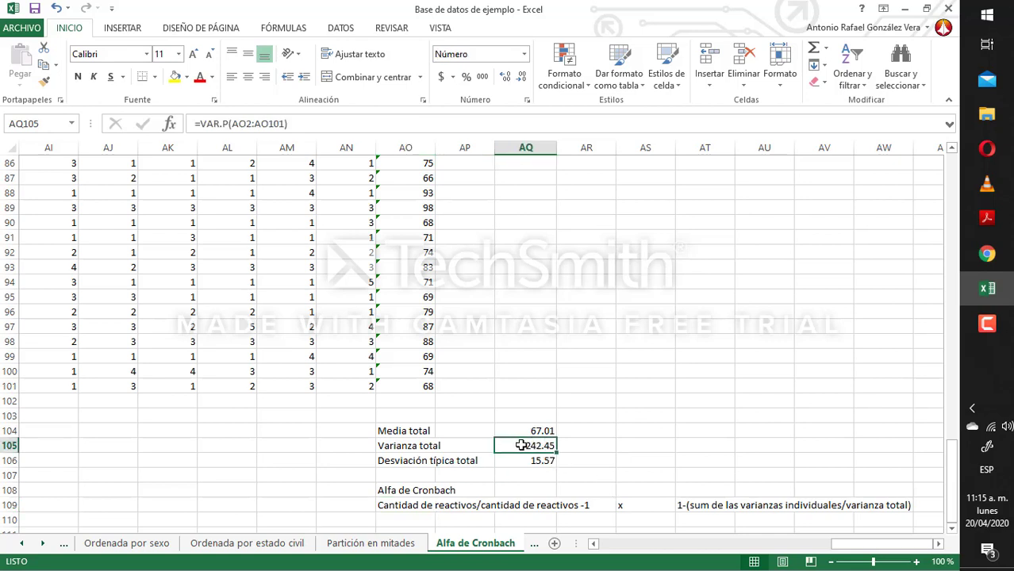
click(355, 389)
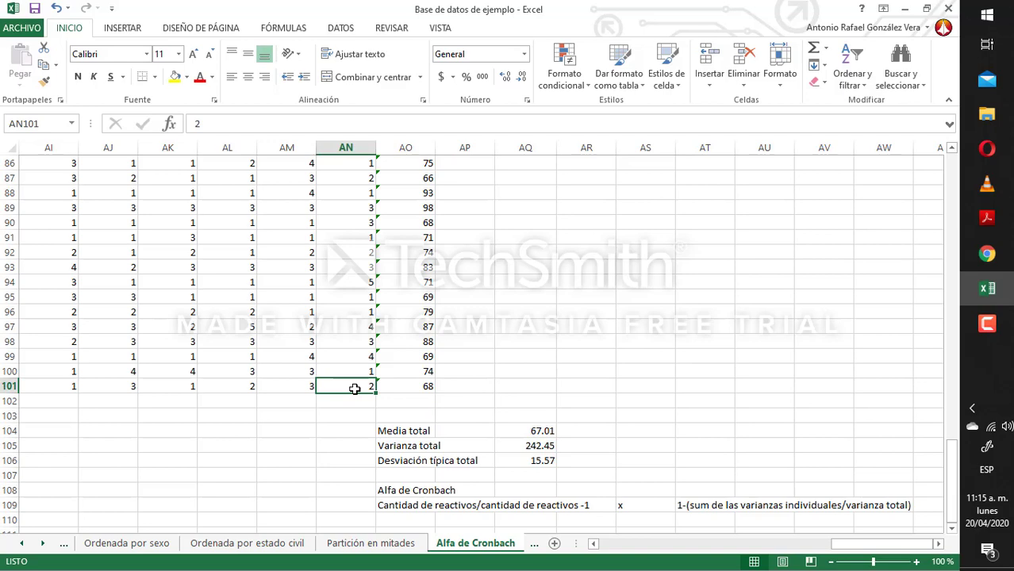
key(ctrl+Up)
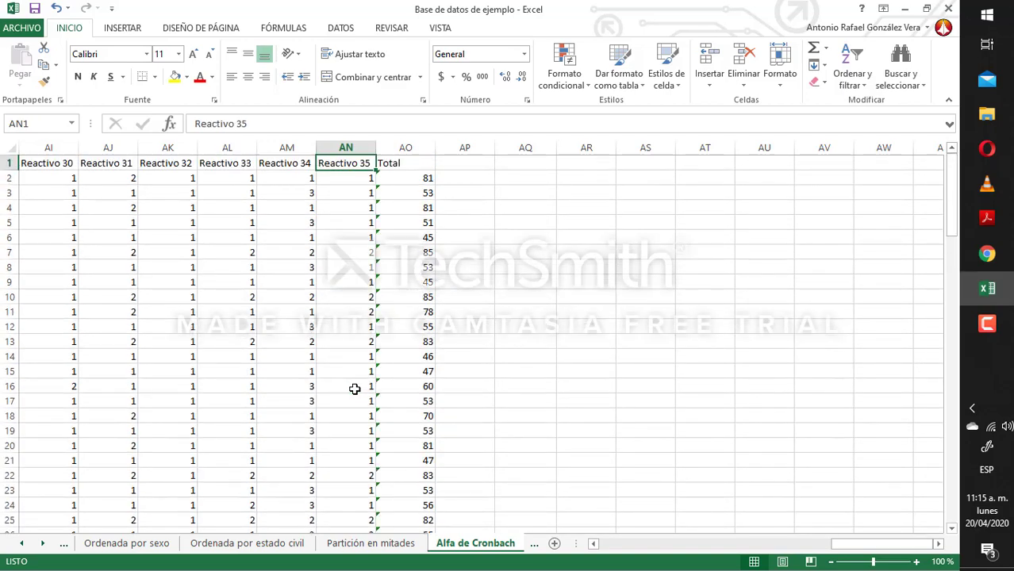
key(ctrl+Down)
key(Down)
key(Down)
key(Down)
key(Down)
key(Down)
key(Down)
key(Down)
key(Down)
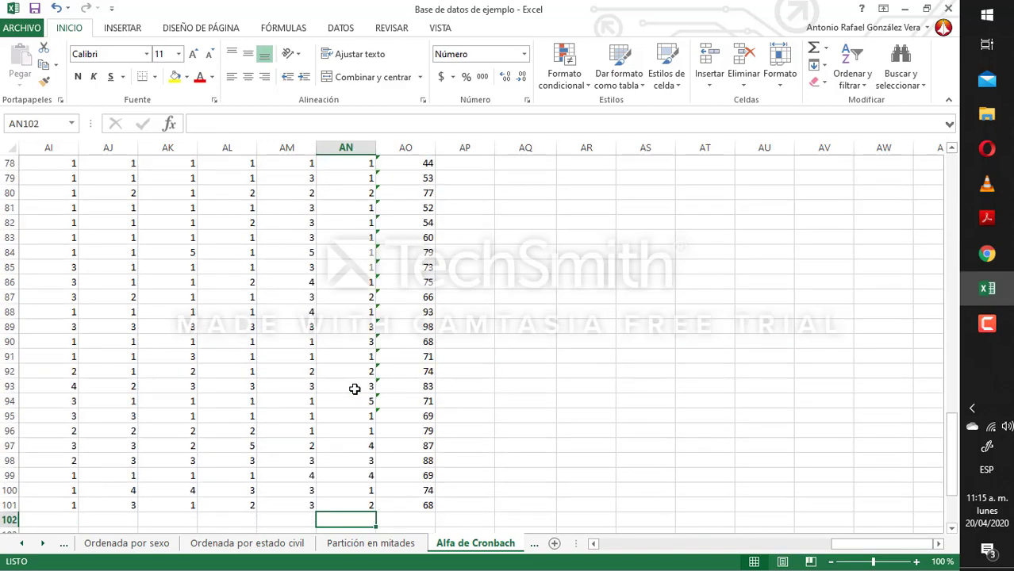
key(Down)
key(Down)
key(Down)
key(Down)
key(Down)
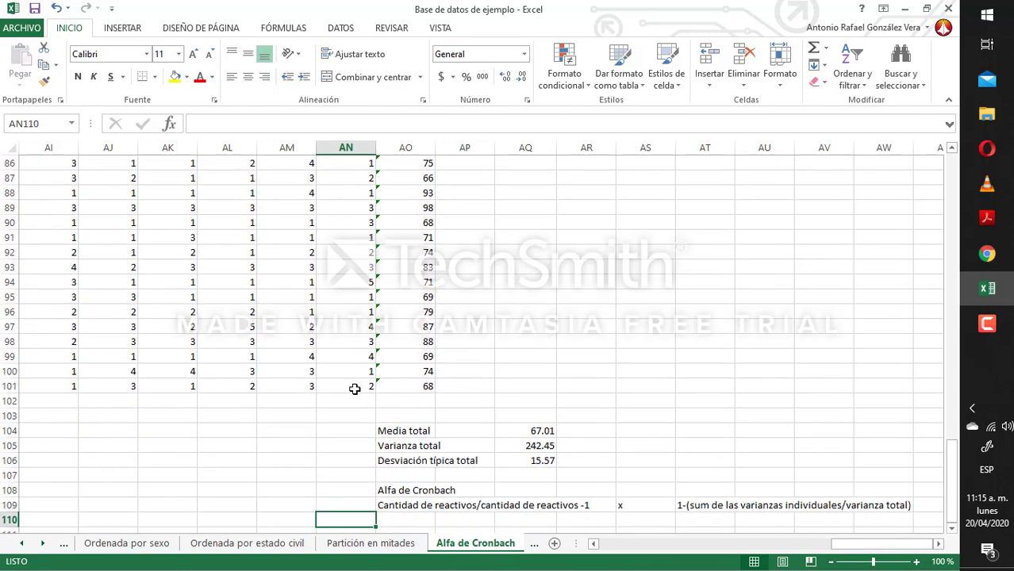
- Compare the variance term in AT109 with the Varianza total formula and with Reactivo 1's variance formula and column at F102
click(711, 447)
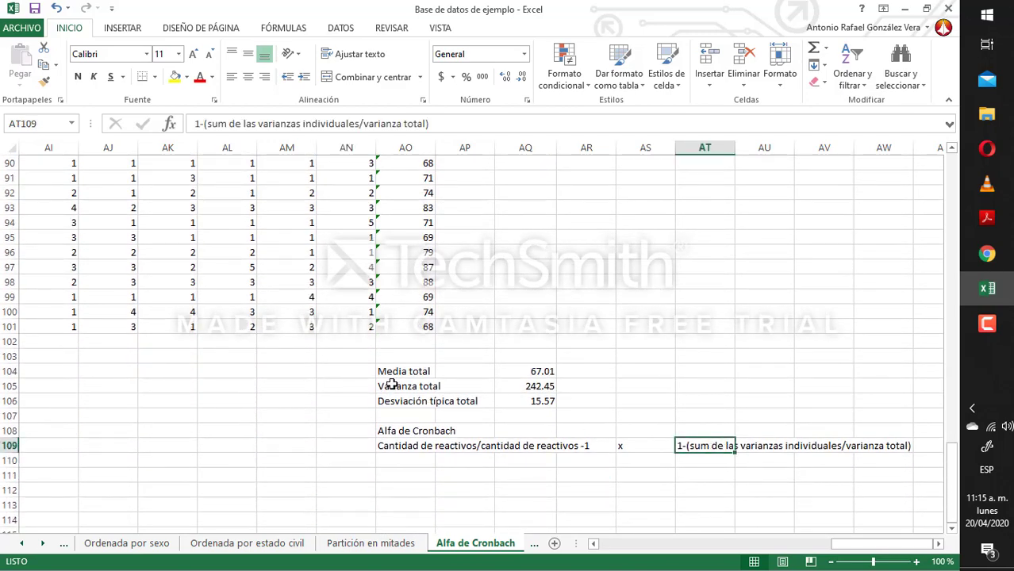
click(543, 385)
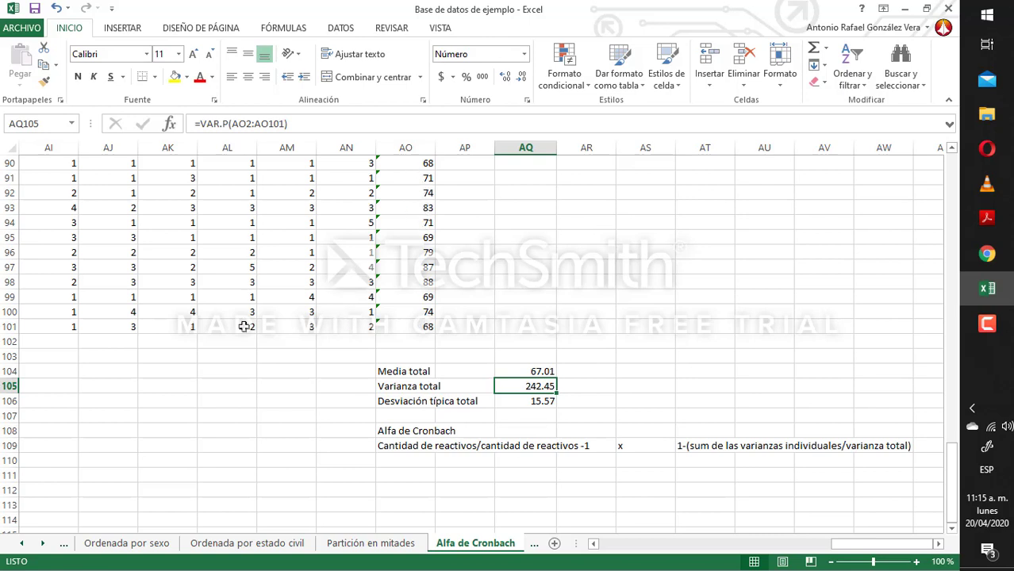
click(122, 327)
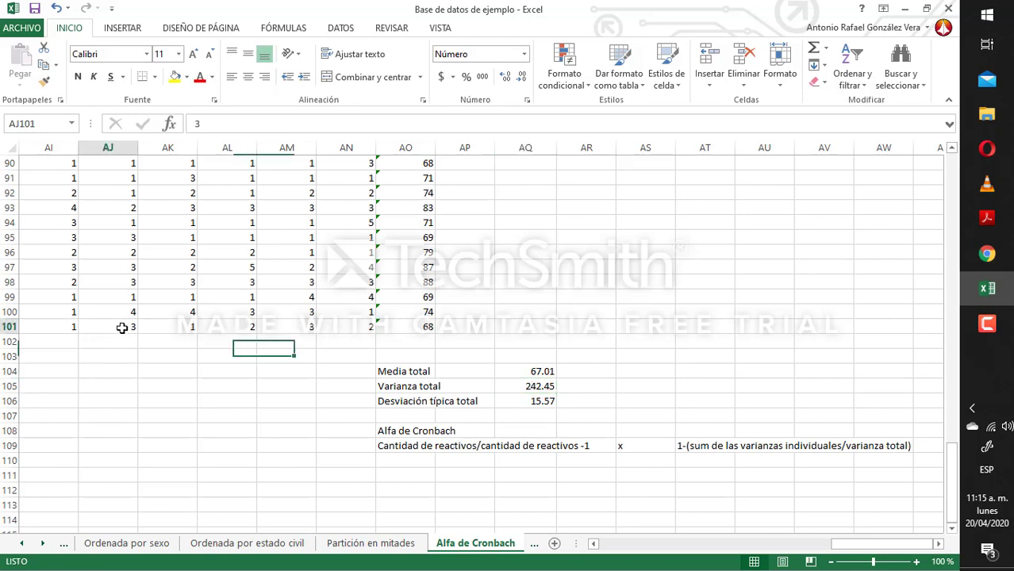
click(514, 385)
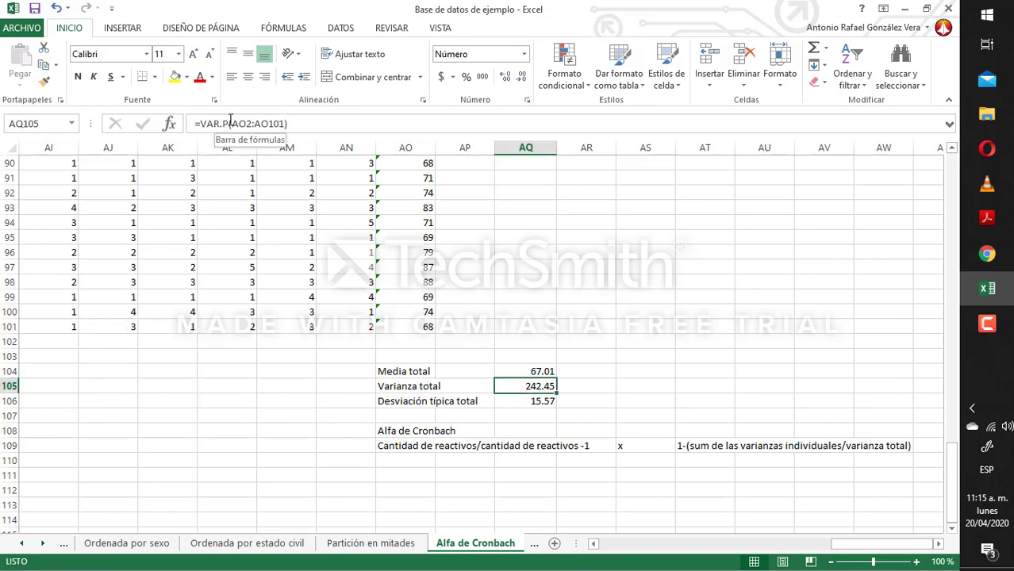
click(74, 329)
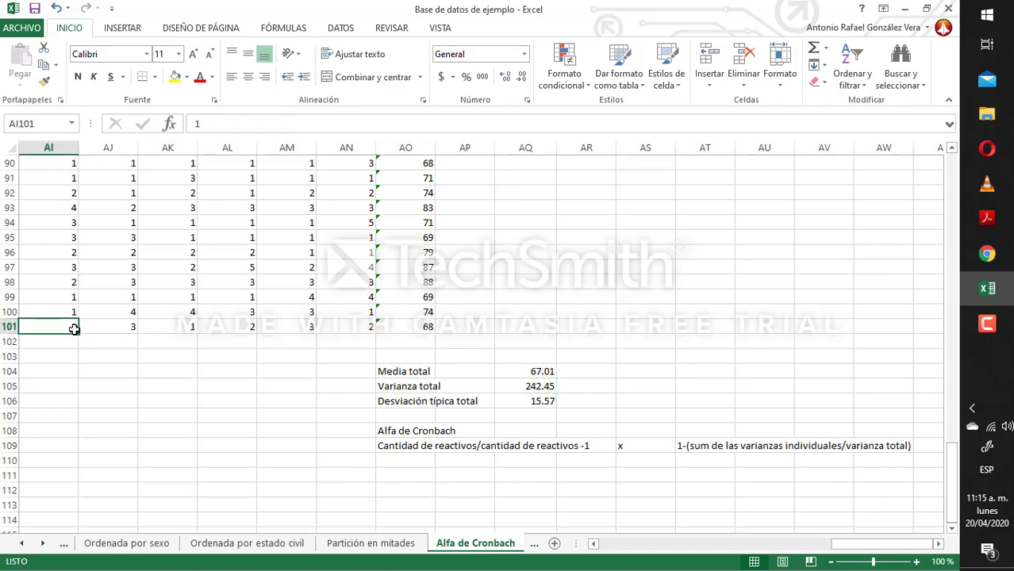
key(Home)
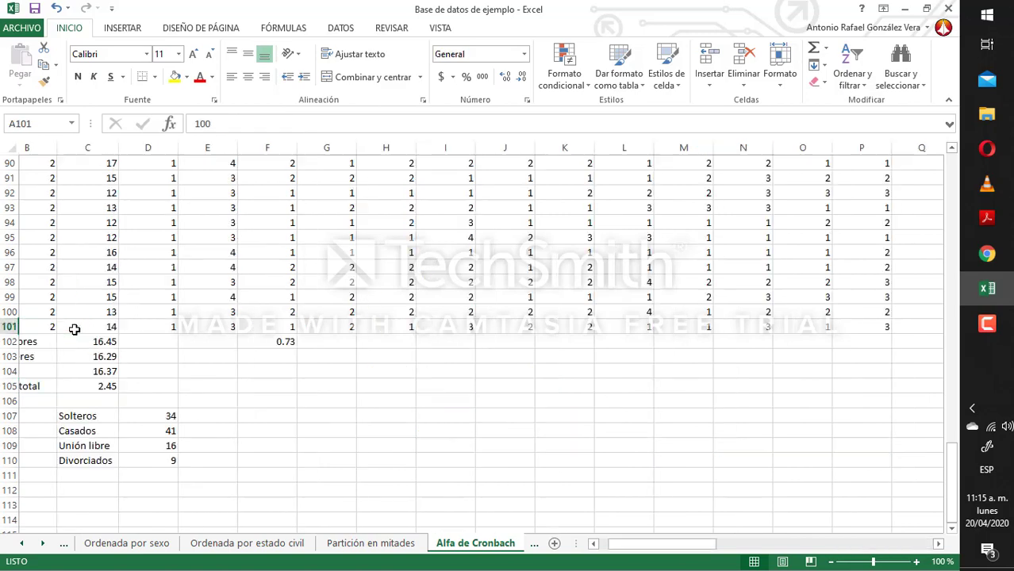
key(Right)
key(Right)
key(Right)
key(Right)
key(Right)
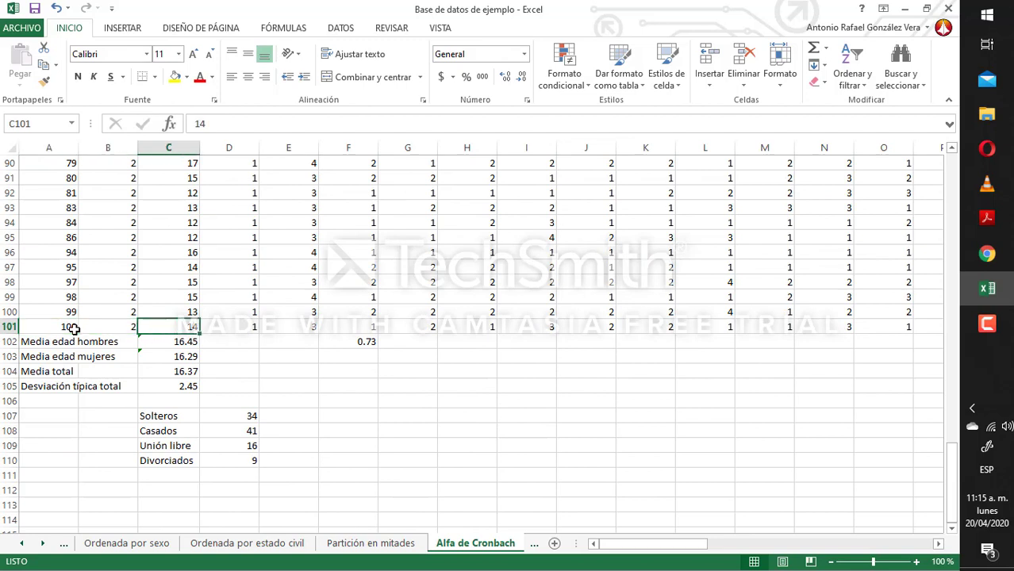
key(Down)
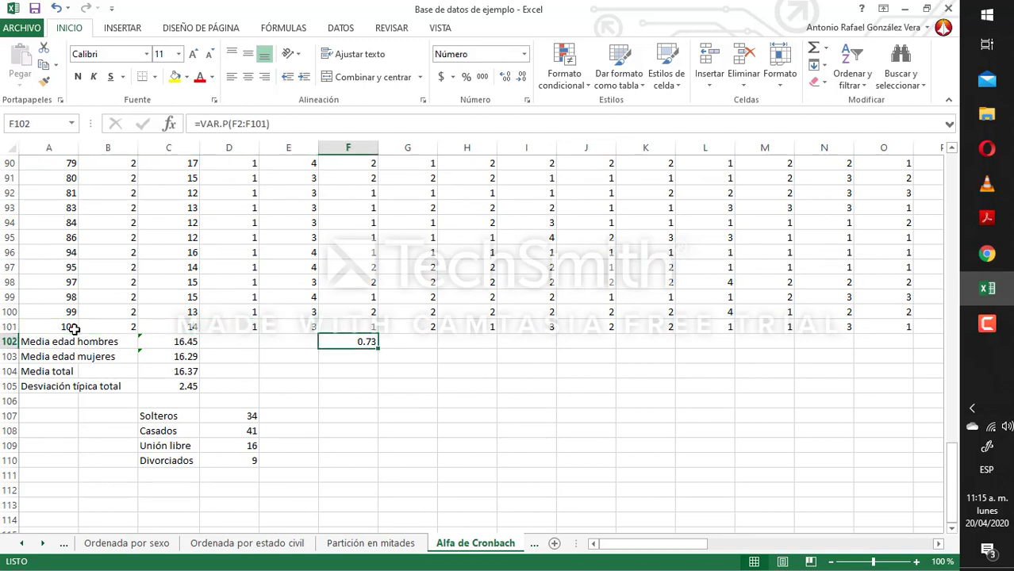
key(ctrl+Up)
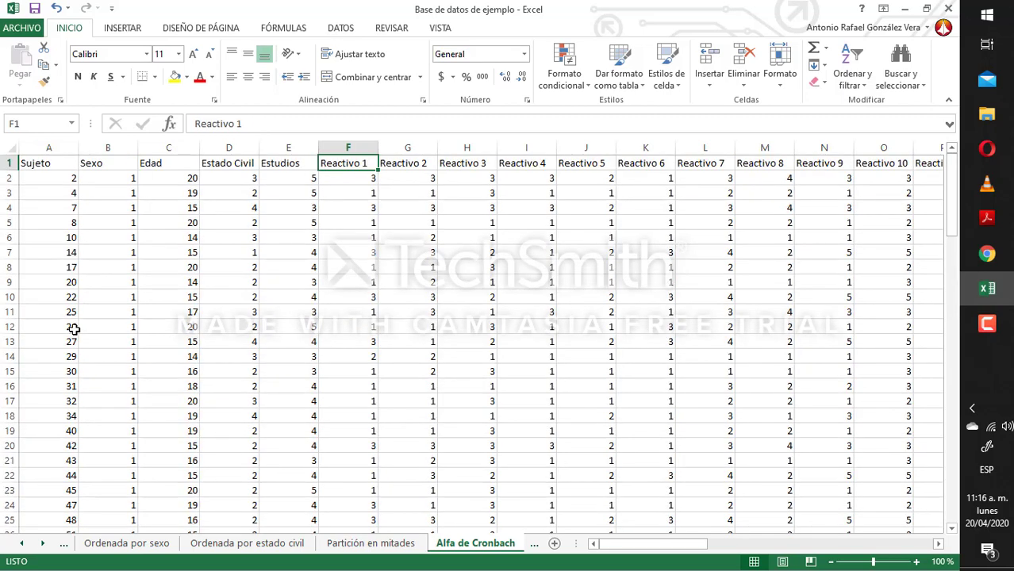
key(ctrl+Down)
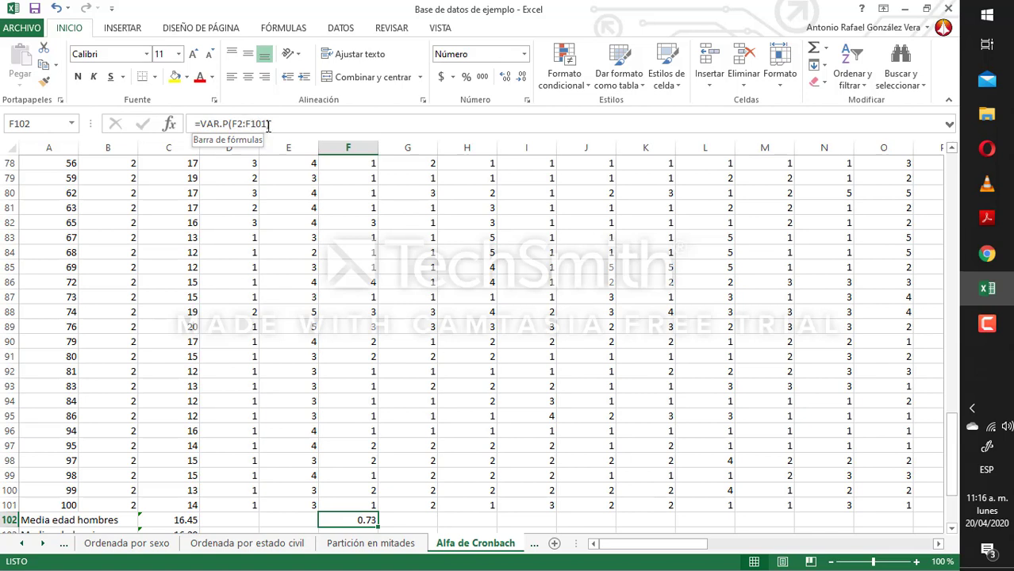
- Compute the population variance of G2:G101 with VAR.P in G102 and fill the formula across row 102 through AN102
click(409, 519)
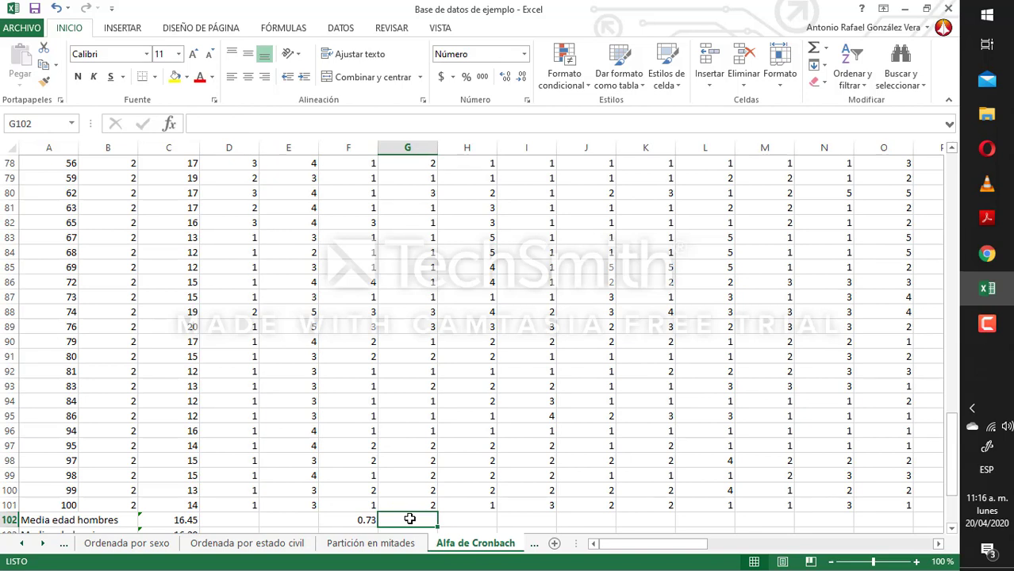
text(v)
key(BackSpace)
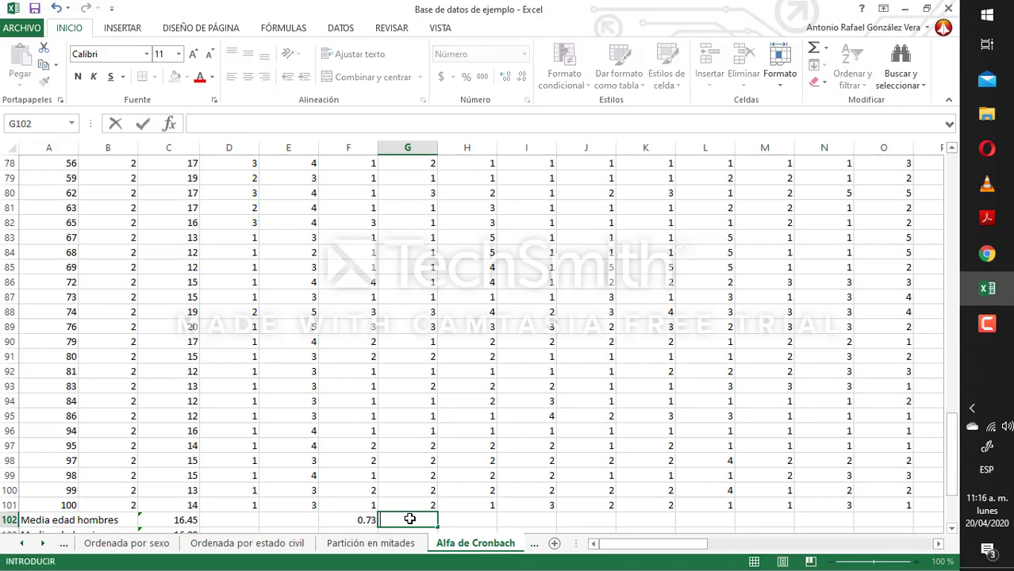
text(=var.)
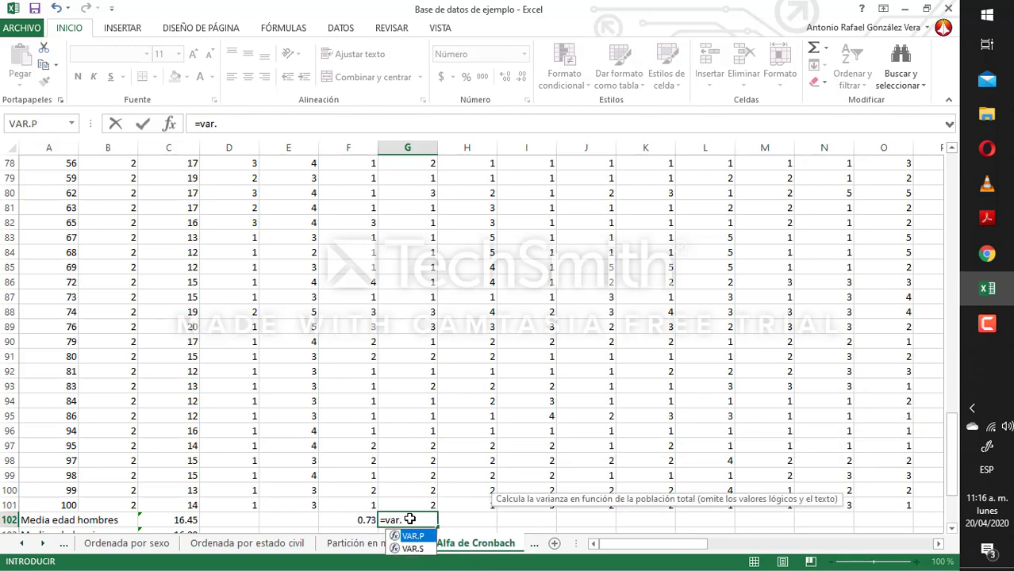
text(p)
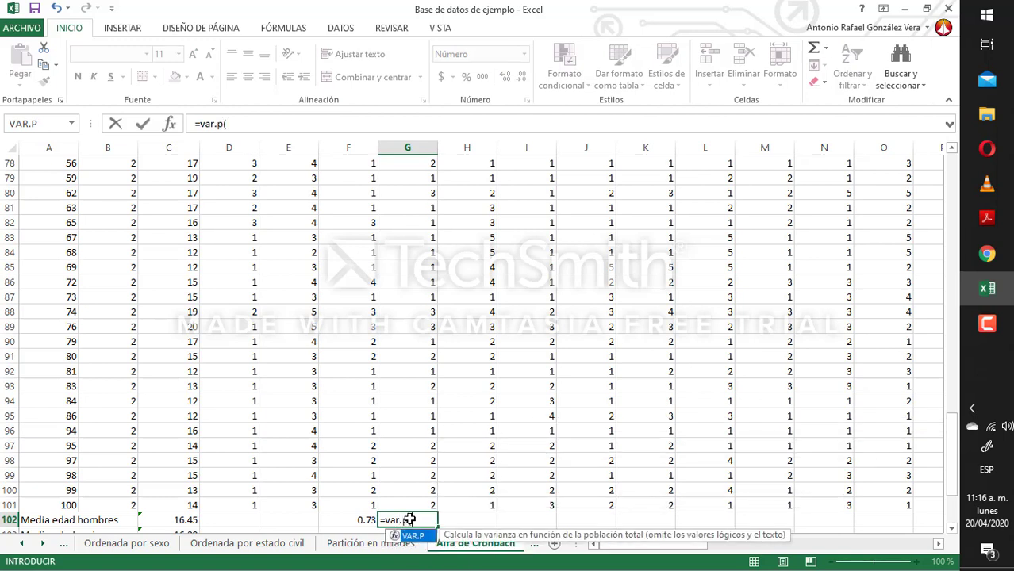
text(()
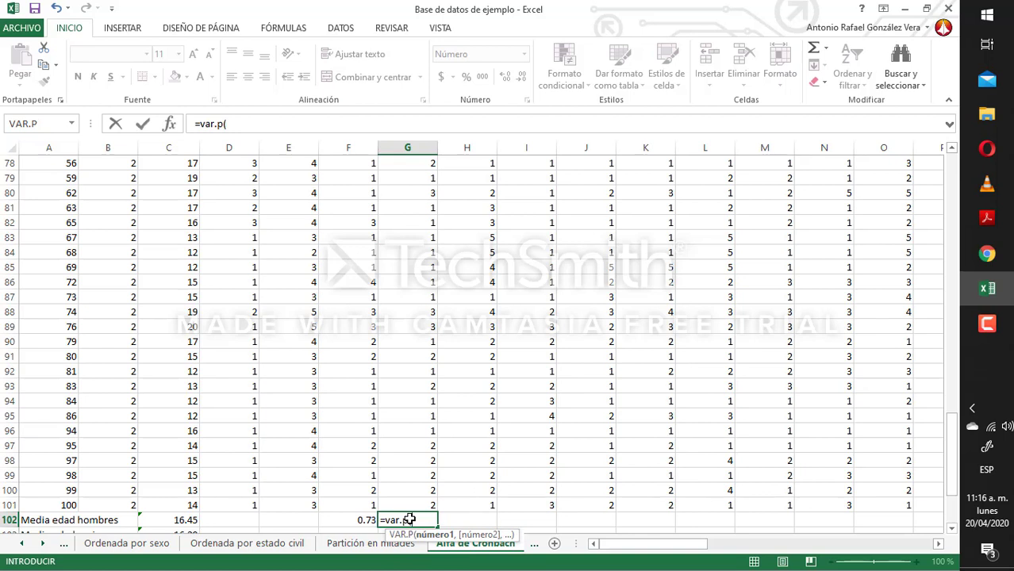
text(G)
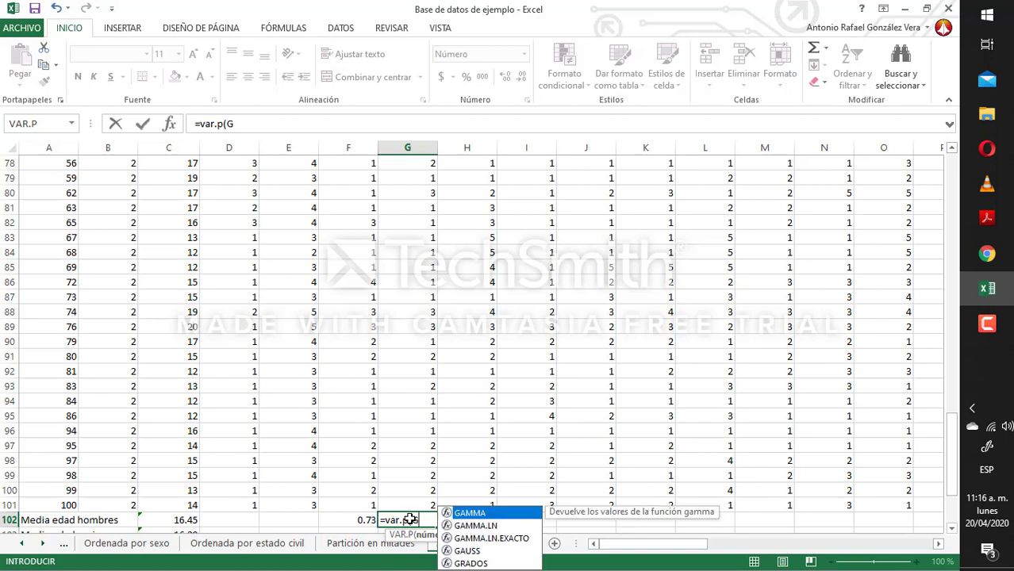
text(2:)
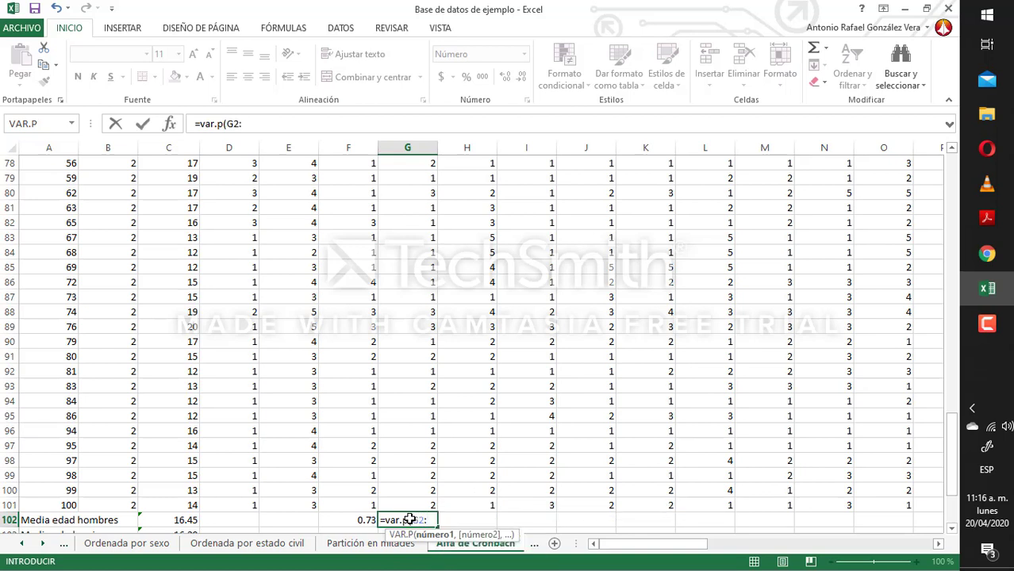
text(G)
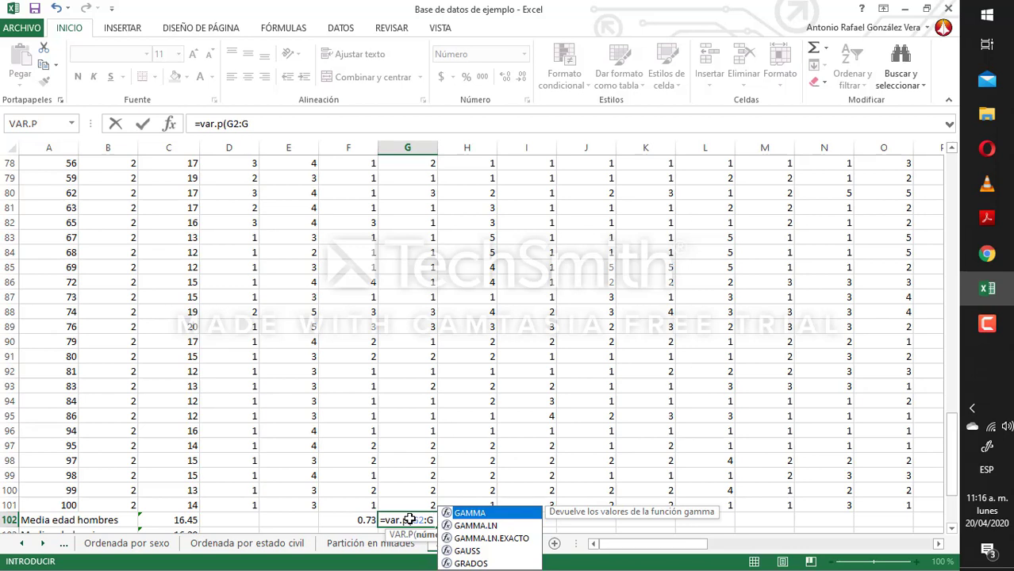
text(101)
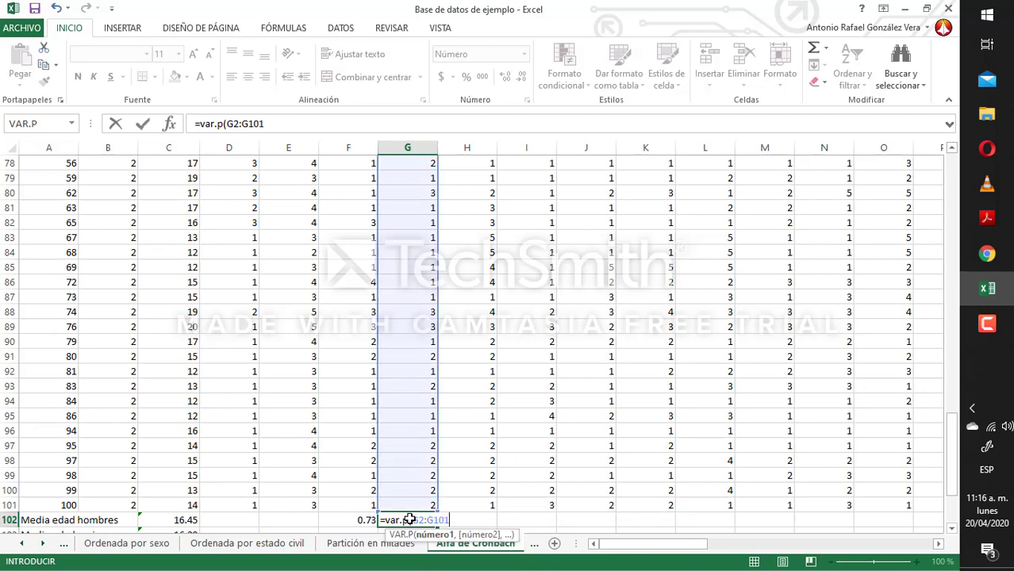
text())
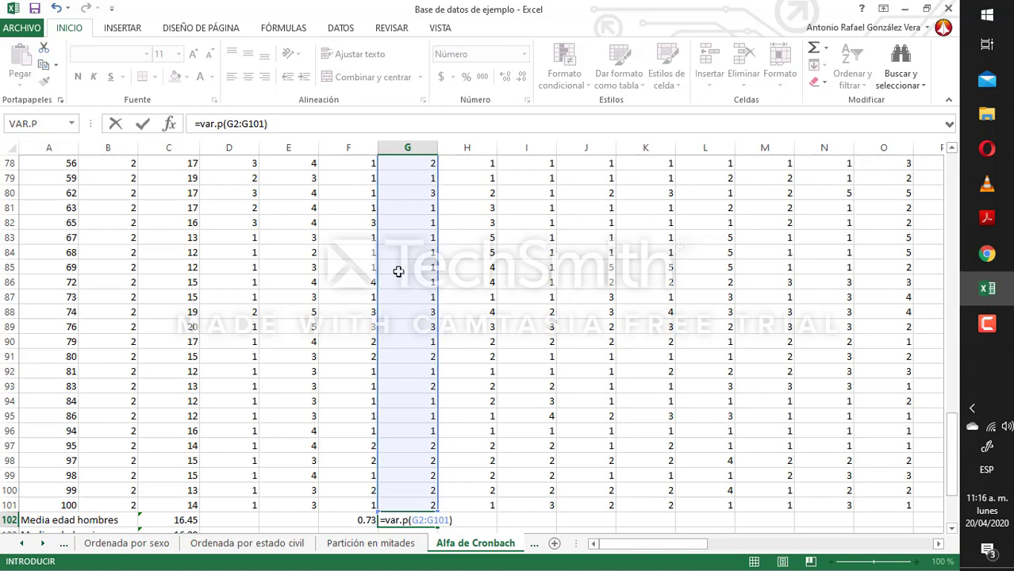
key(Return)
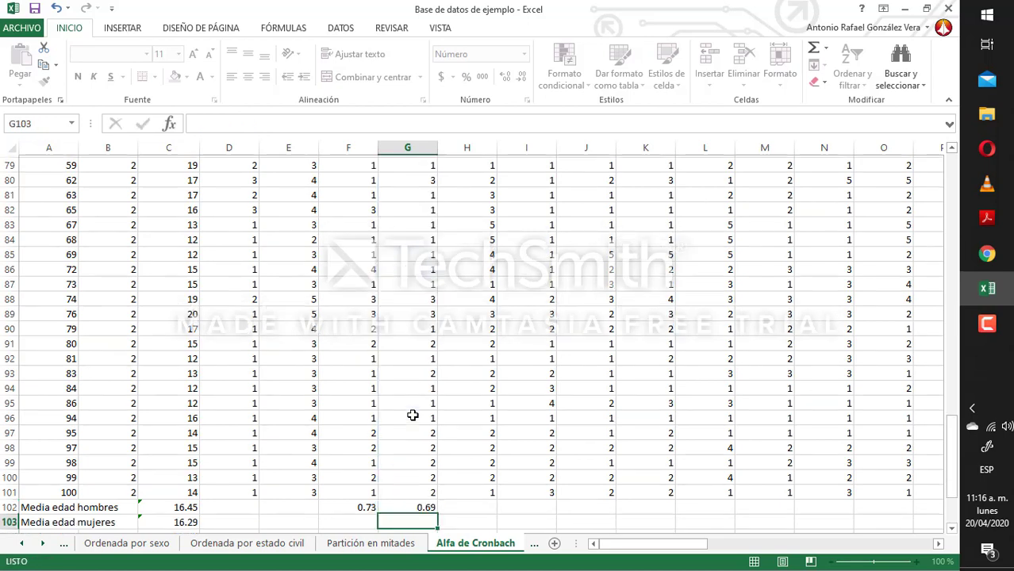
click(415, 505)
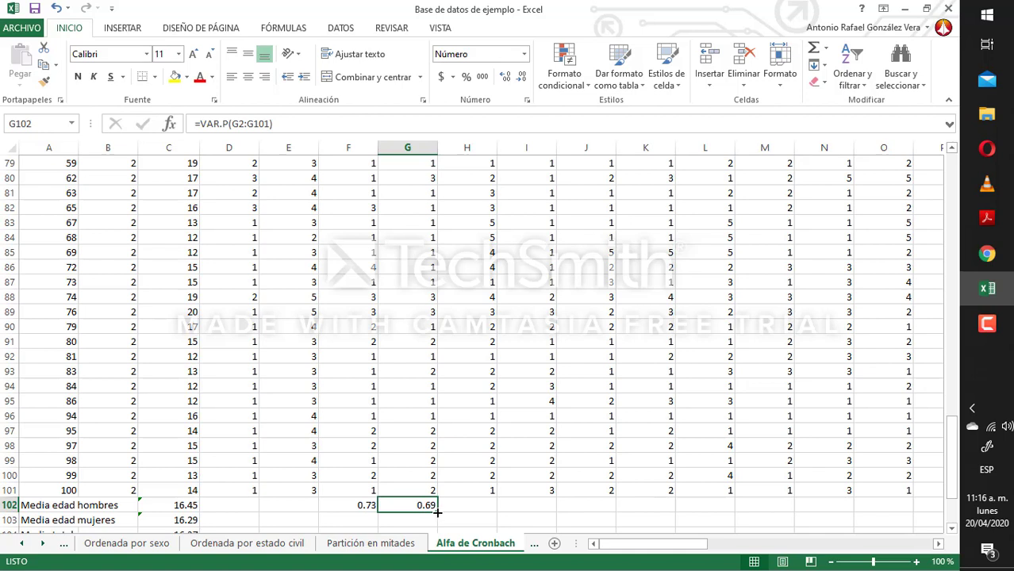
drag(437, 514, 673, 513)
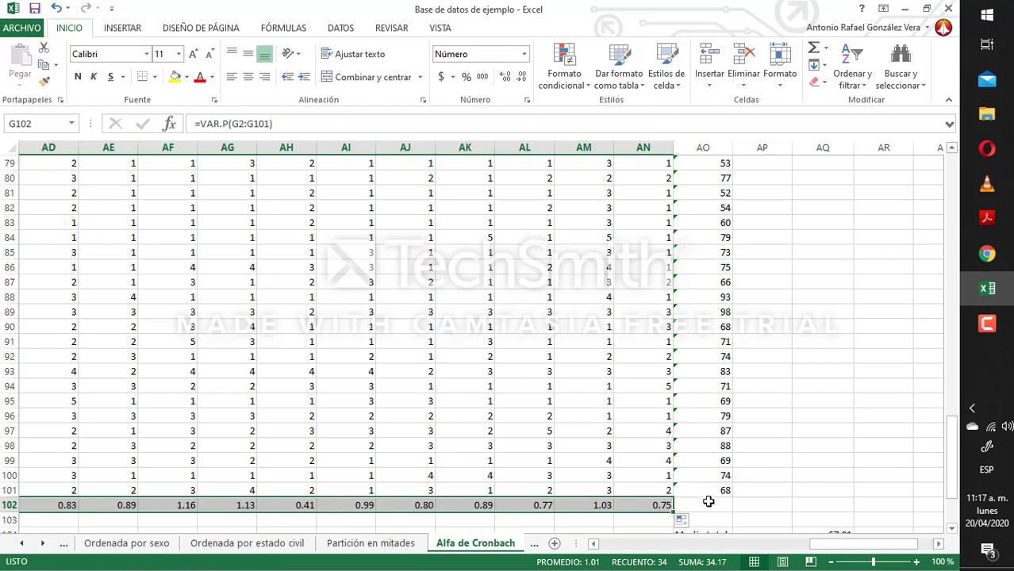
- Extend the row-sum formula from AO101 into AO102 to total the individual variances, and format that cell as Número
click(707, 490)
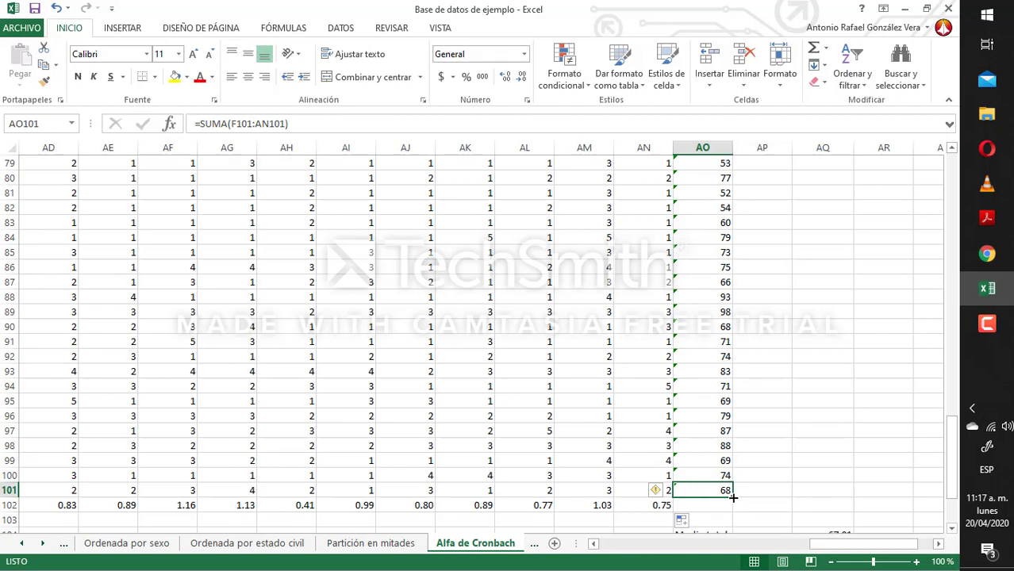
drag(733, 498, 733, 512)
click(704, 504)
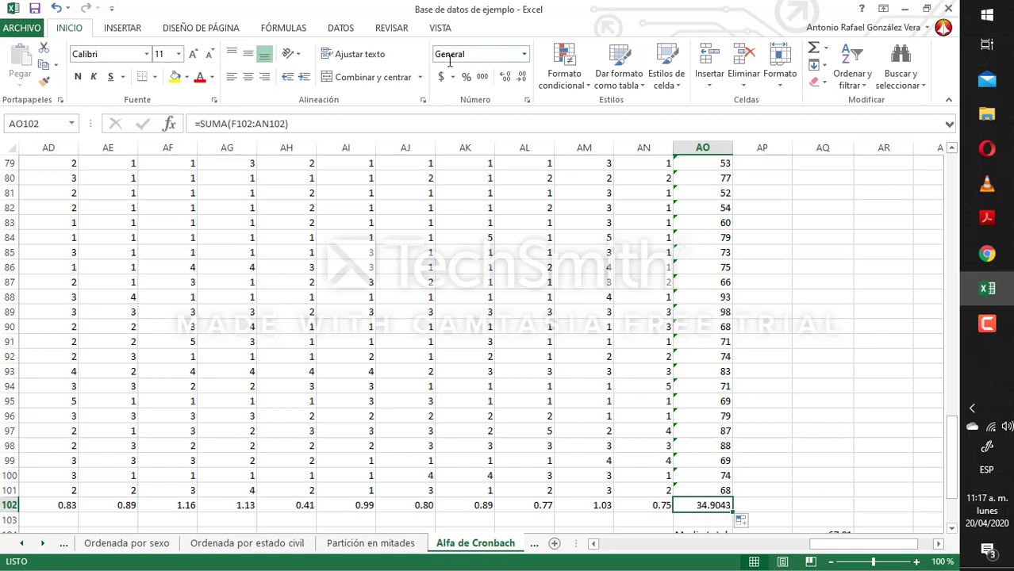
click(524, 54)
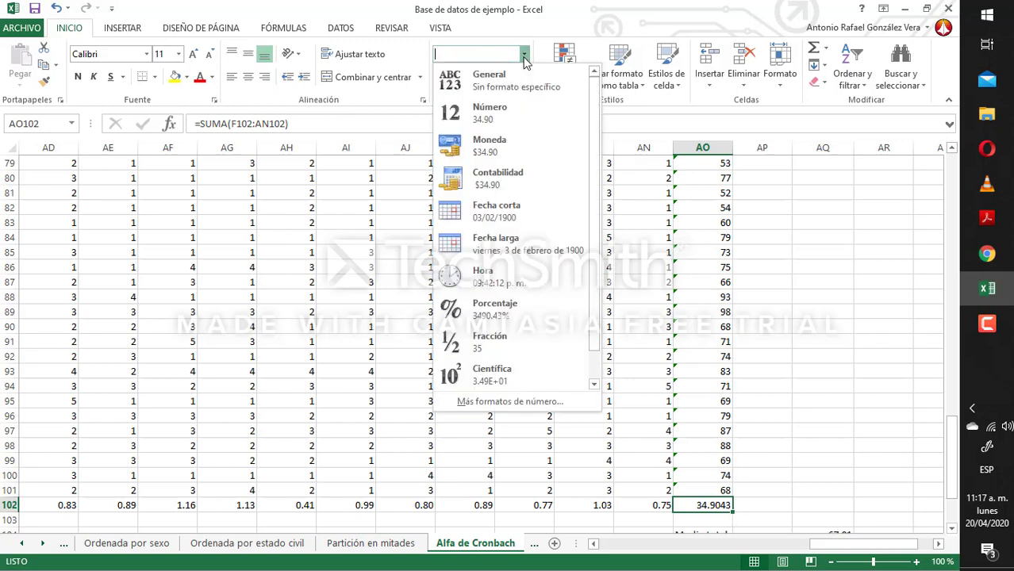
click(511, 121)
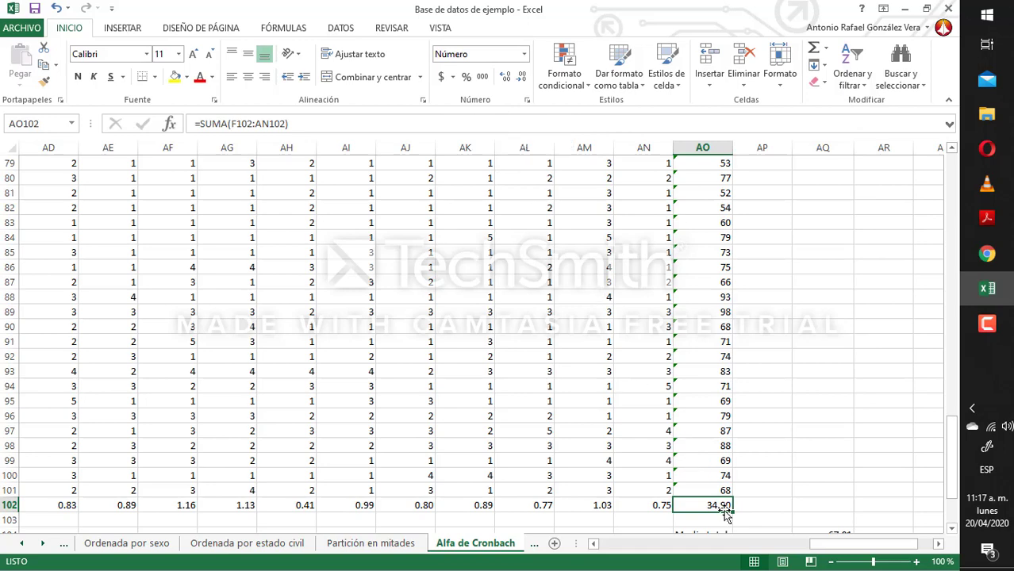
- Begin the Alfa de Cronbach formula in AQ108 with the item-count term =(35/34)*
click(953, 529)
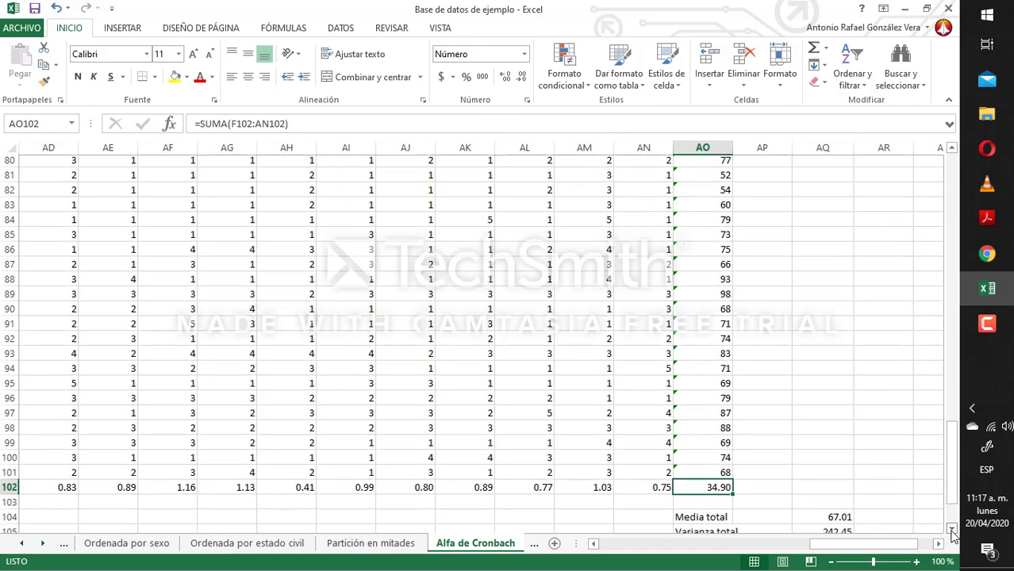
click(952, 530)
click(952, 529)
click(952, 529)
click(952, 529)
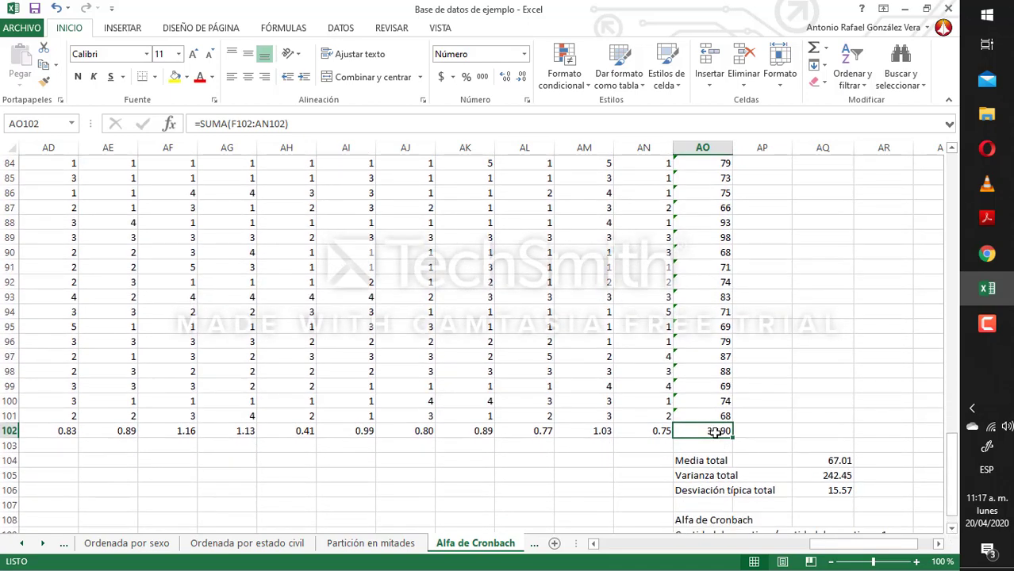
click(712, 518)
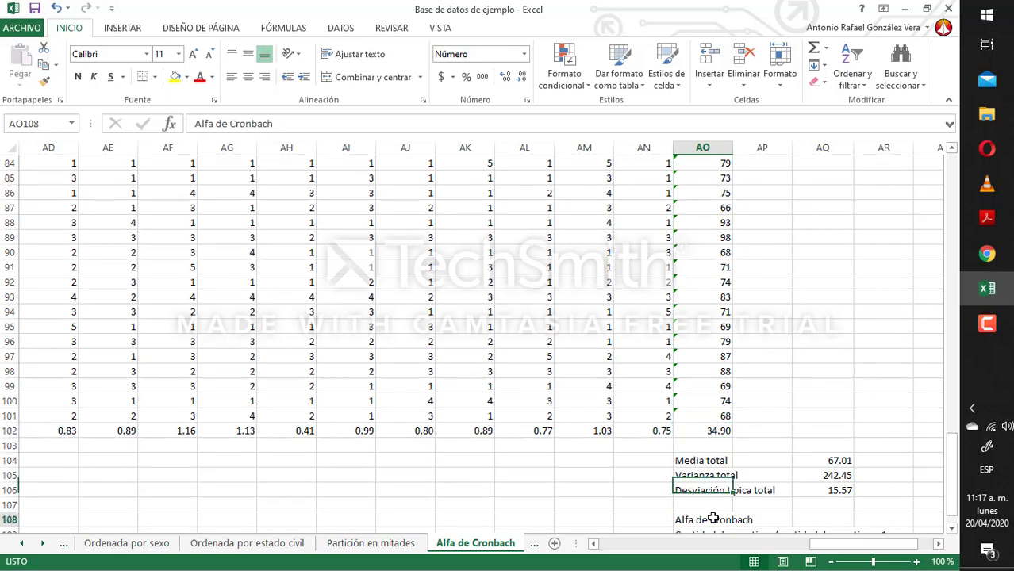
key(Down)
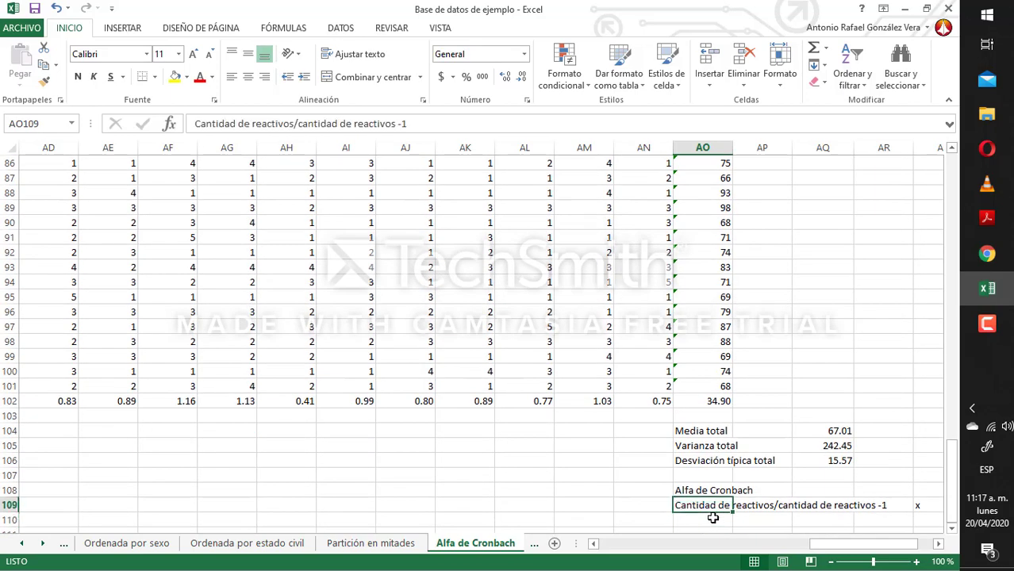
key(Right)
key(Right)
key(Up)
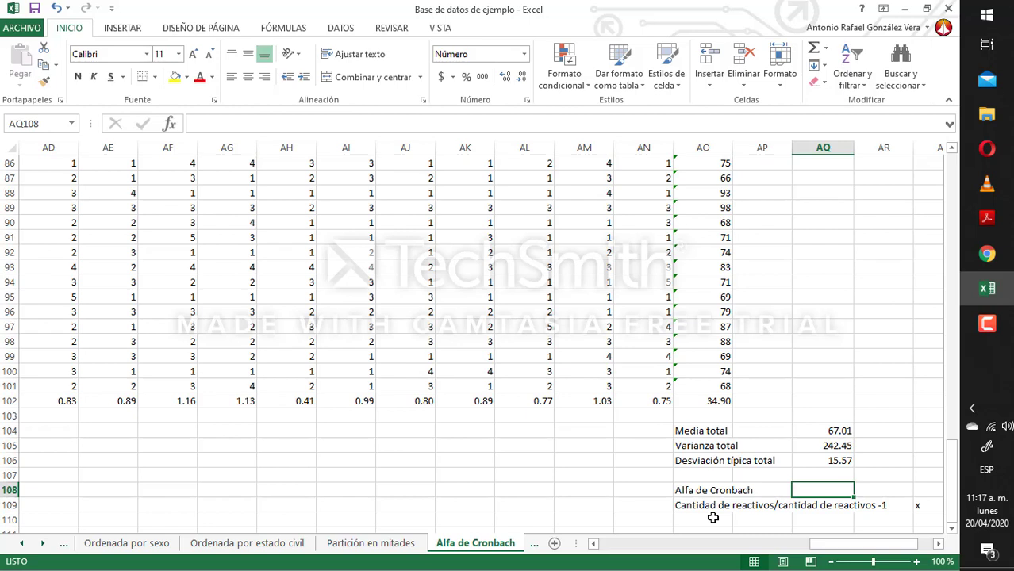
text(=)
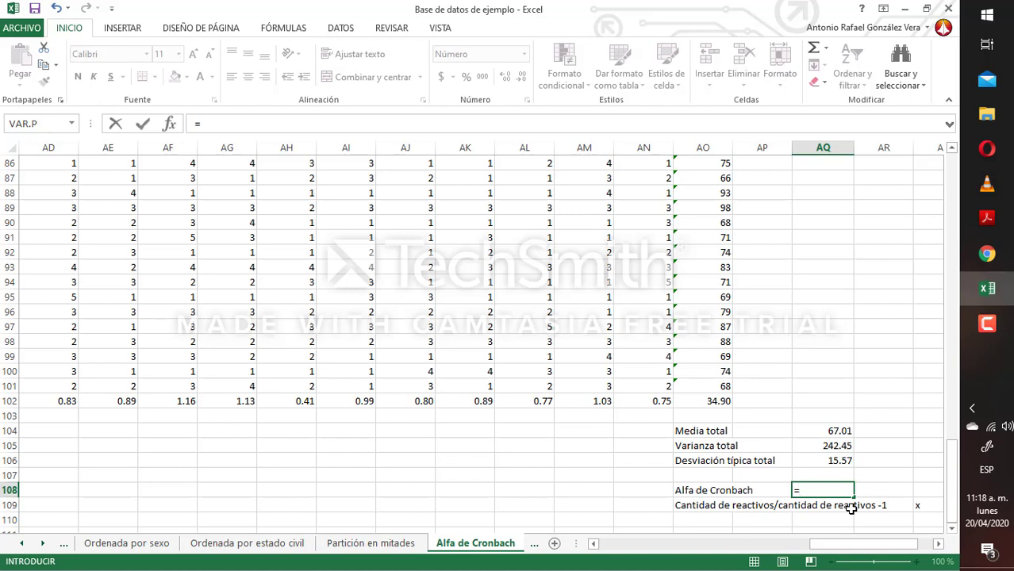
text((35)
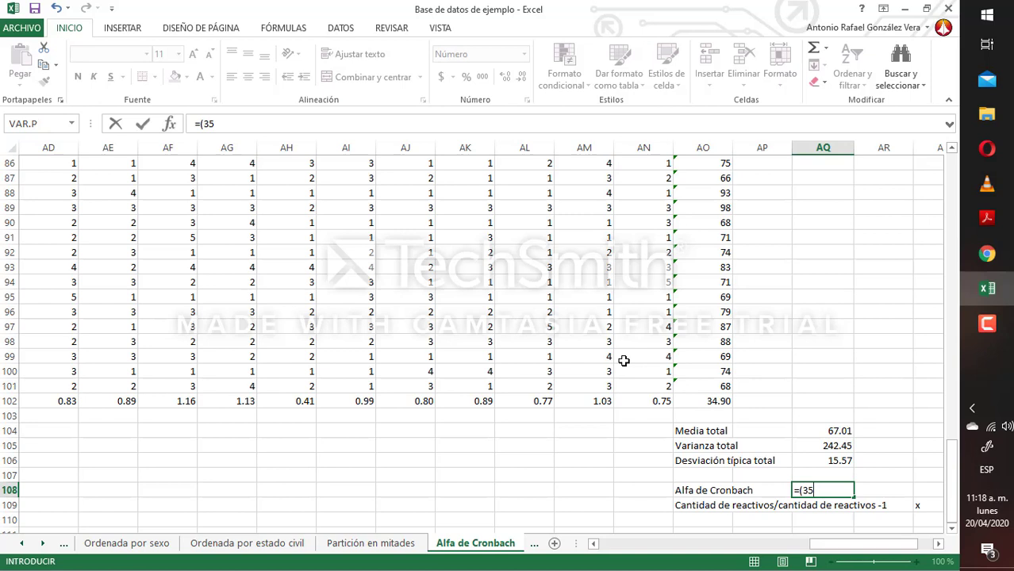
text(/34)*)
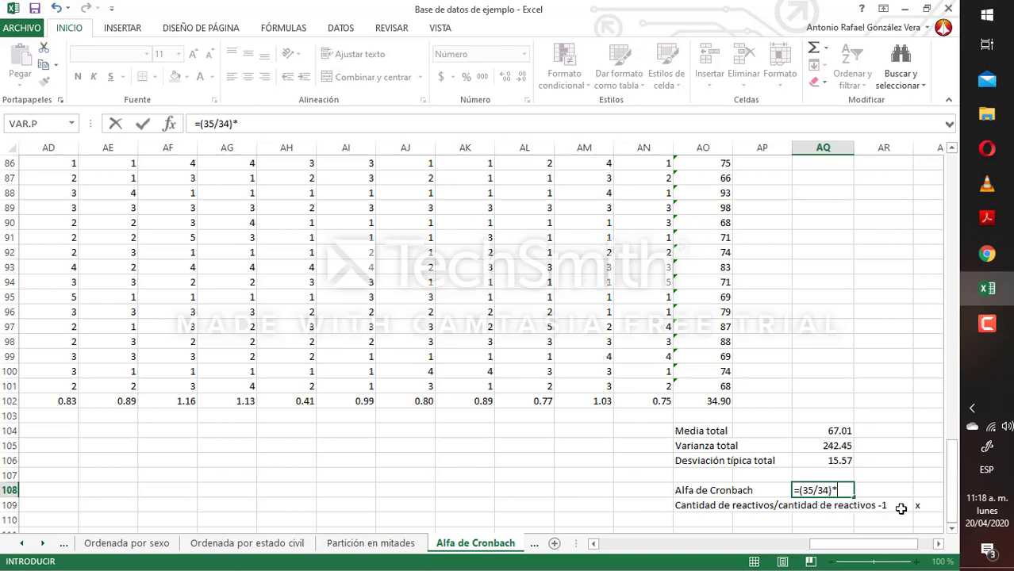
- Complete the AQ108 formula with the variance term (1-(AO102/AQ105)), dividing the sum of individual variances by Varianza total
text(()
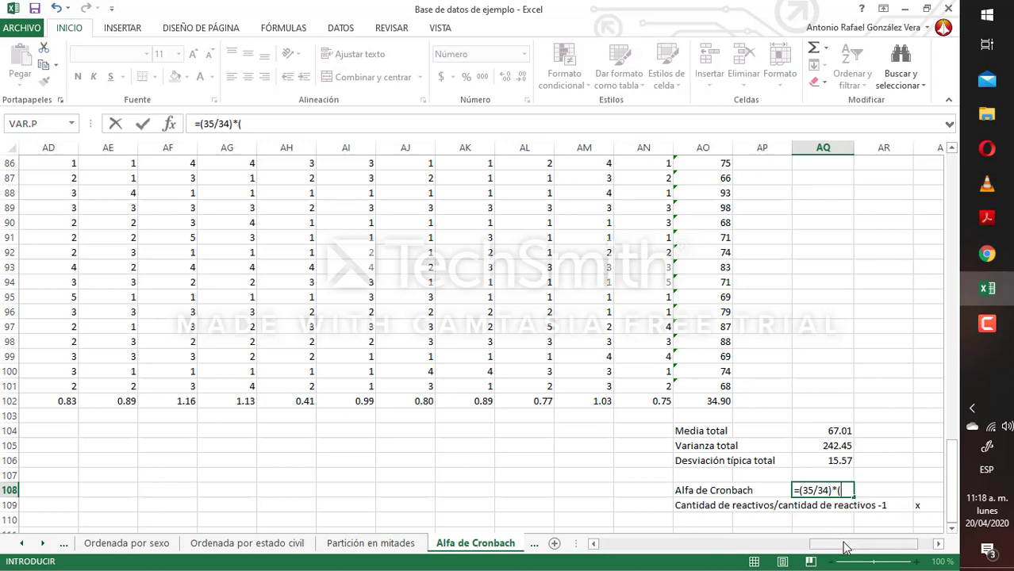
click(938, 544)
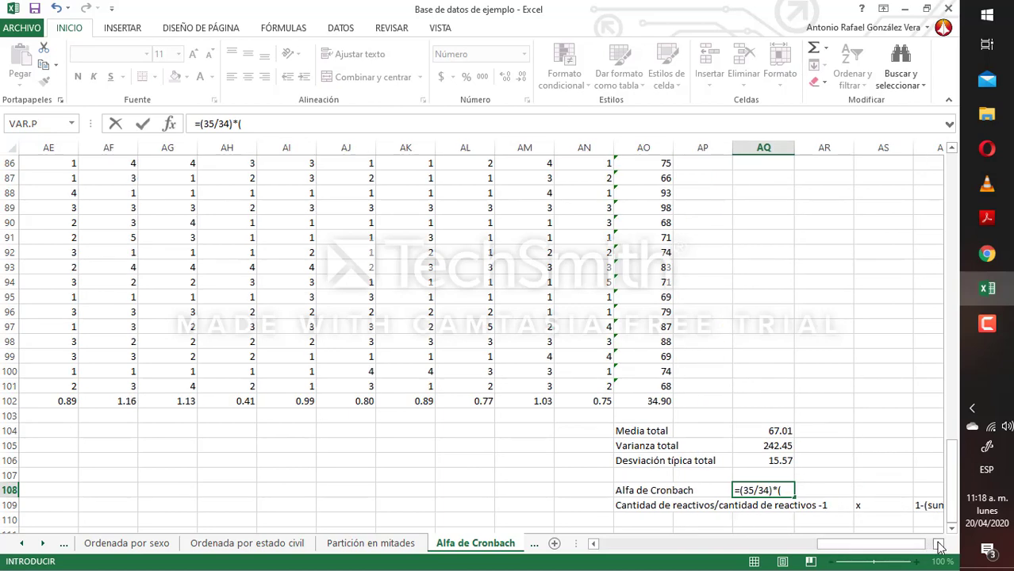
click(938, 545)
click(939, 544)
click(939, 544)
click(938, 544)
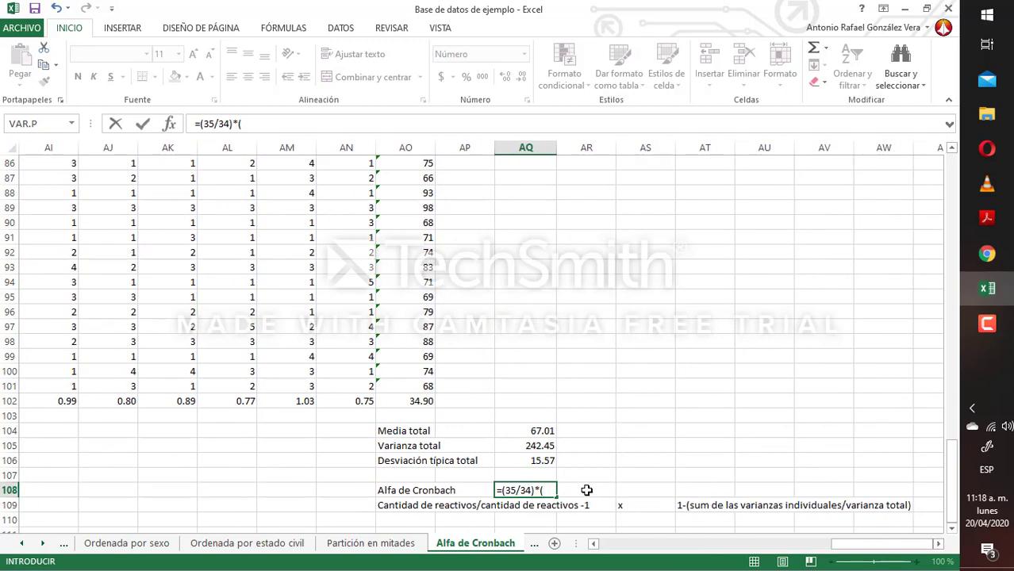
text(1-()
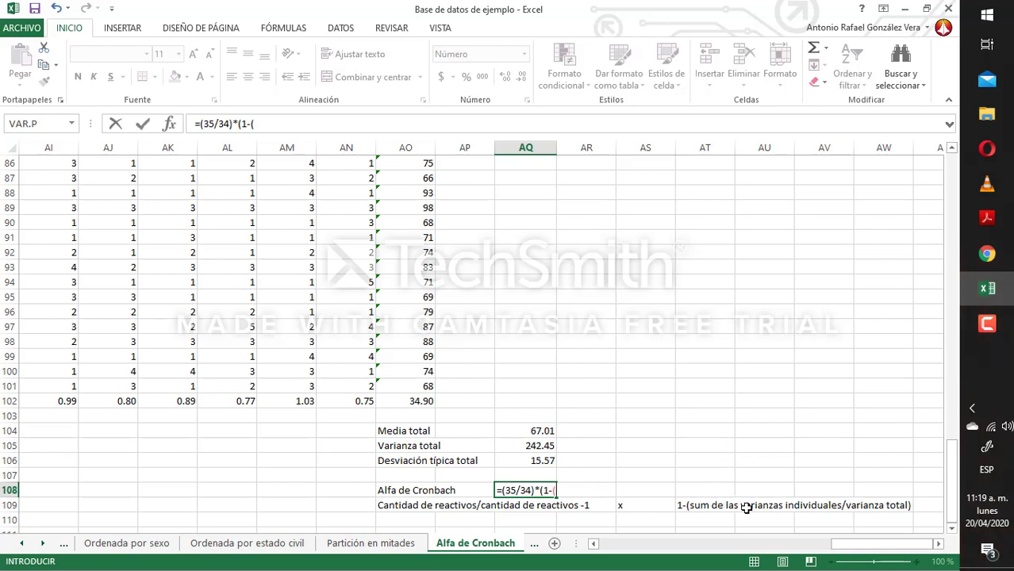
click(404, 401)
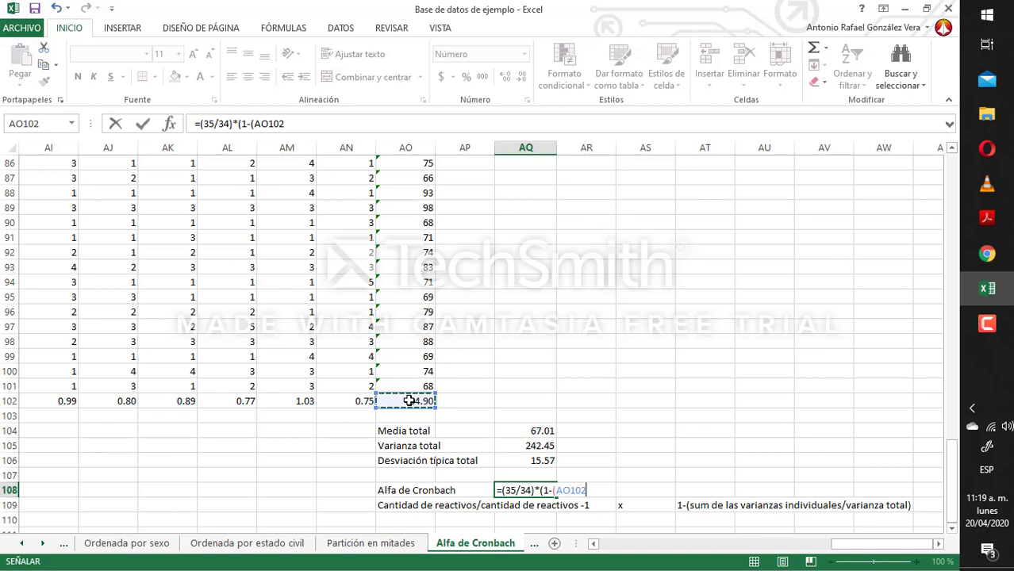
text(/)
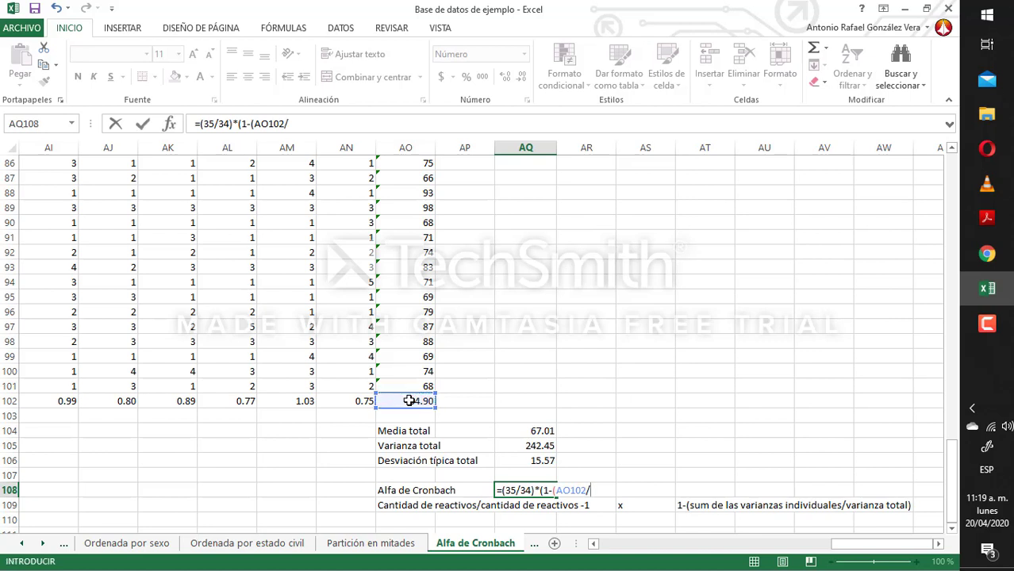
click(534, 446)
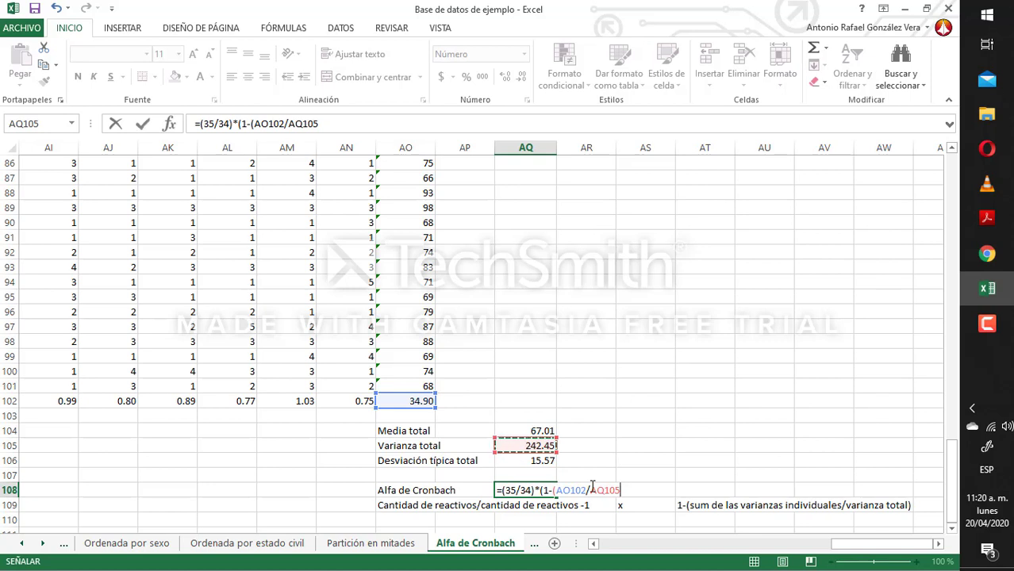
text())
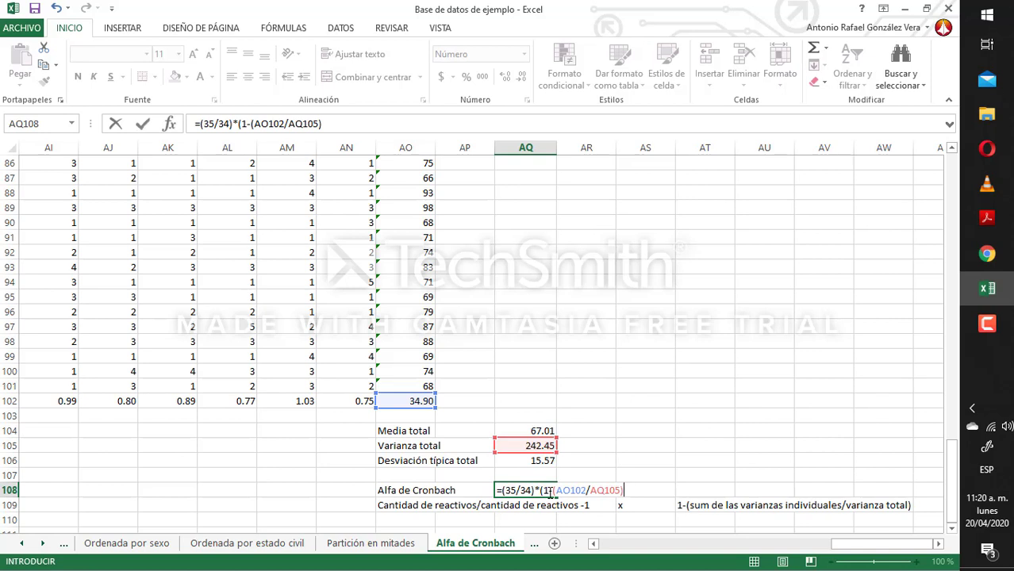
text())
key(Return)
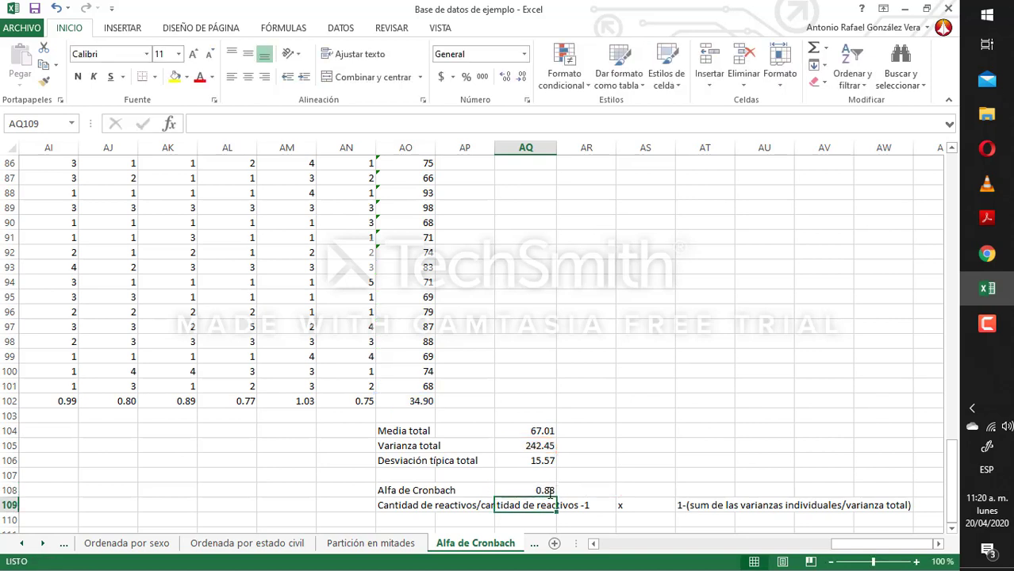
click(594, 491)
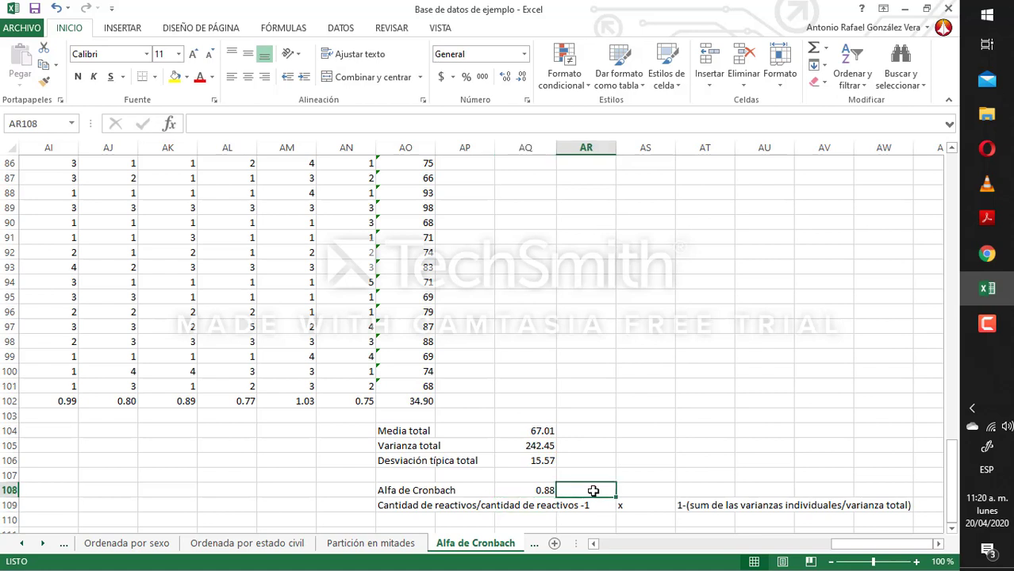
- Review the Alfa de Cronbach formula in AQ108 alongside the Media total, Varianza total and Desviación típica total rows
click(548, 491)
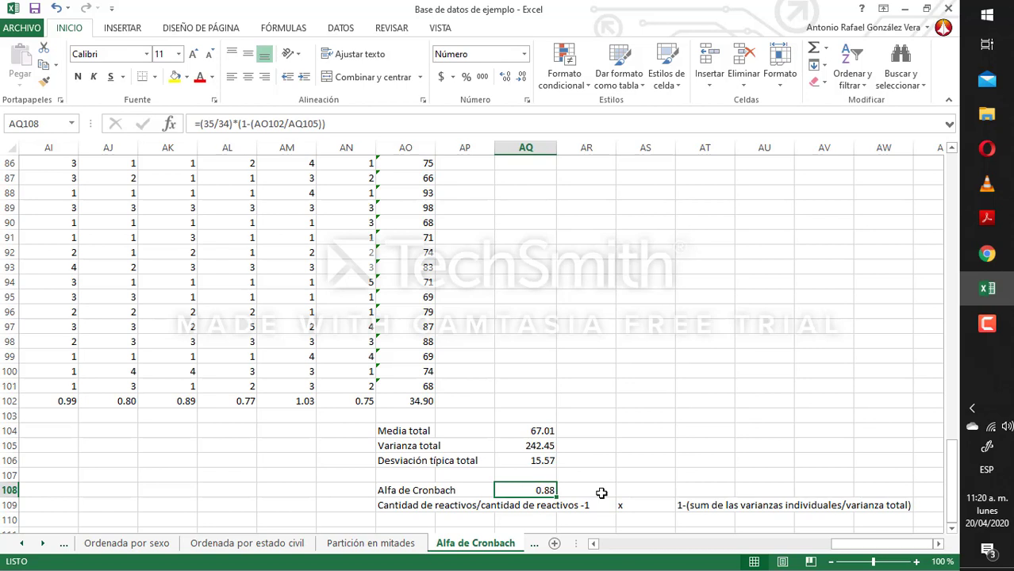
click(393, 429)
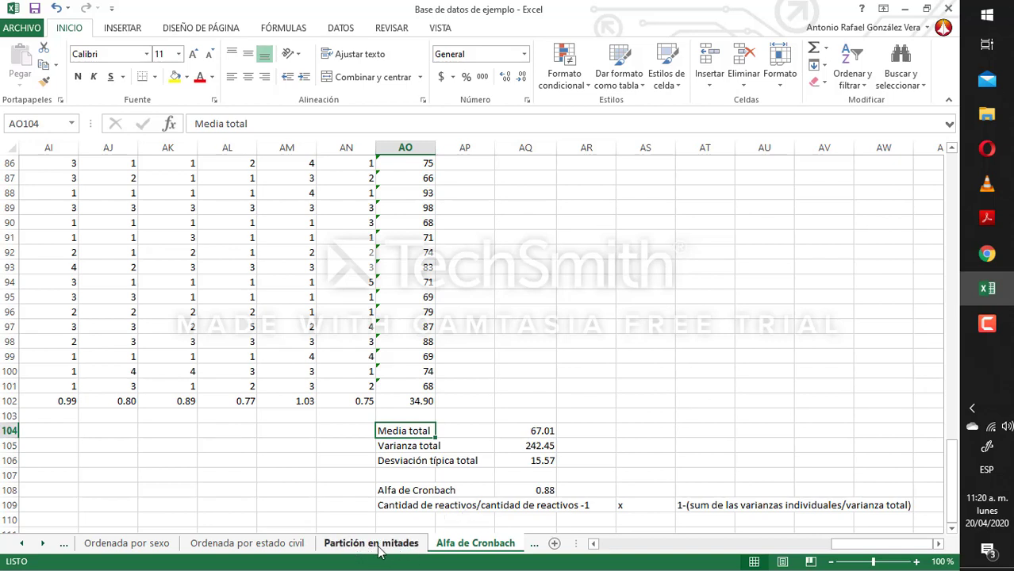
click(538, 490)
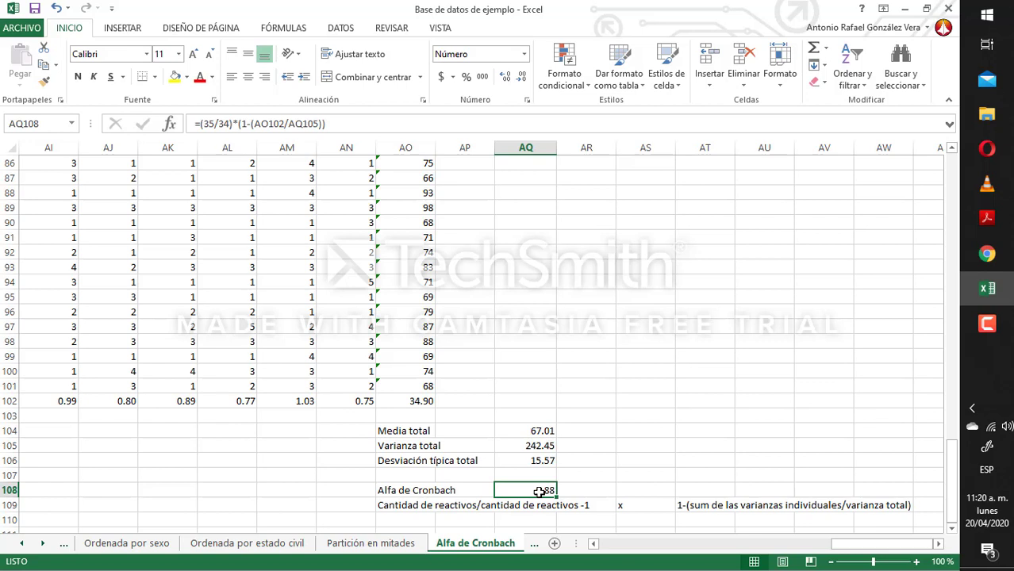
key(Left)
key(Left)
key(Right)
key(Right)
key(Up)
key(Up)
key(Up)
key(Up)
key(Left)
key(Left)
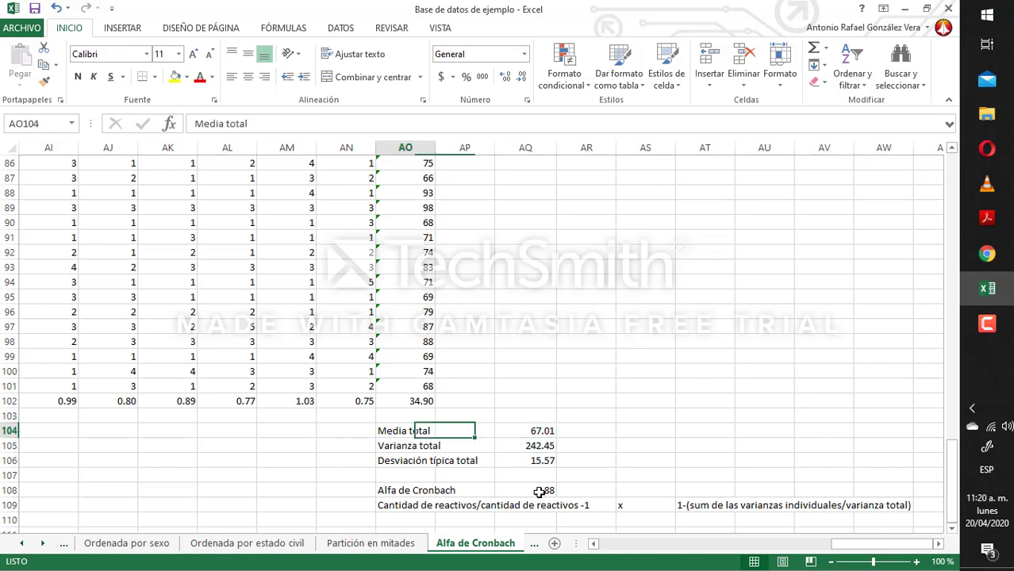
key(Down)
key(Down)
key(Down)
key(Down)
key(Down)
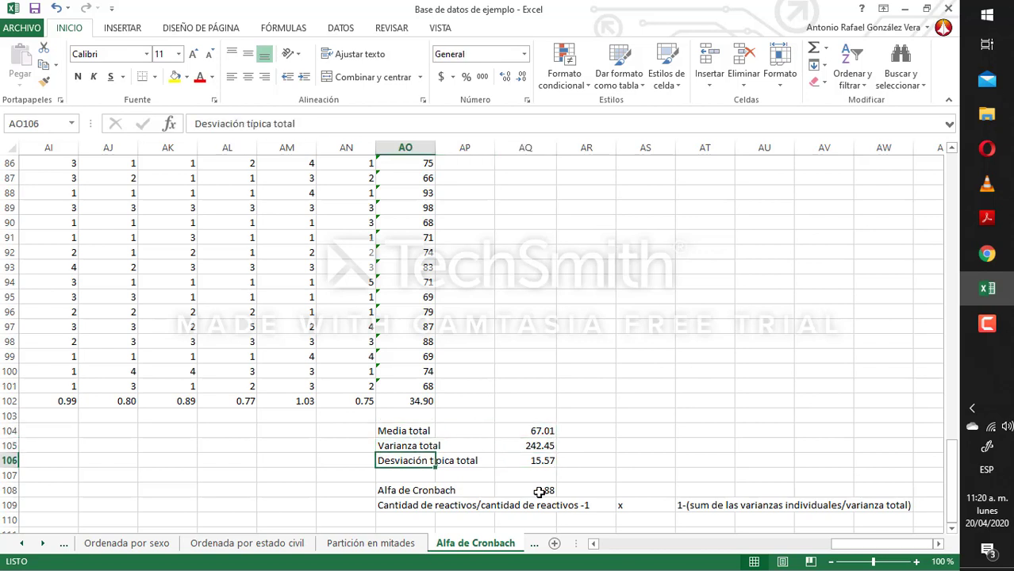
key(Right)
key(Right)
key(Right)
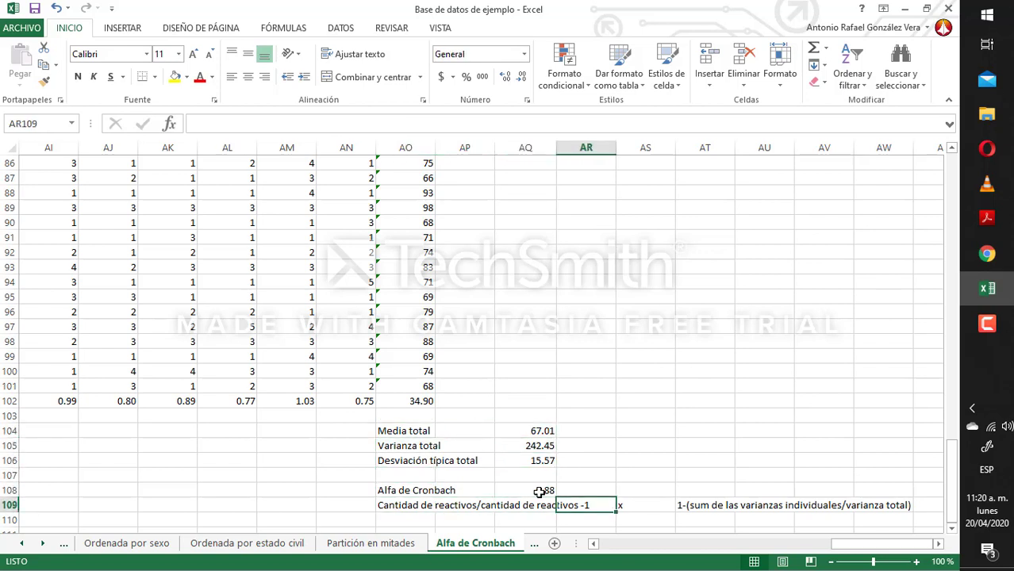
key(Left)
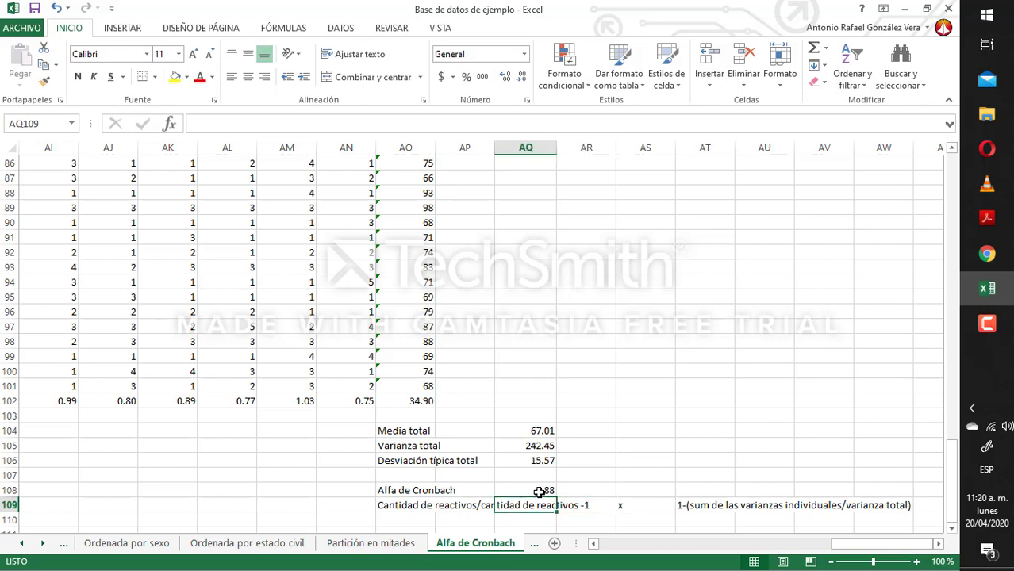
key(Up)
key(Up)
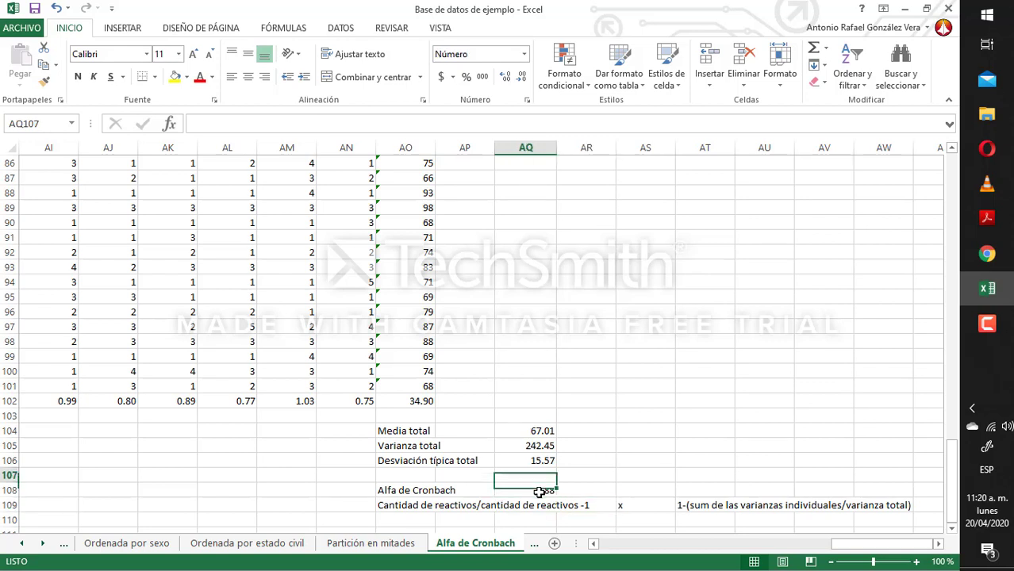
key(Down)
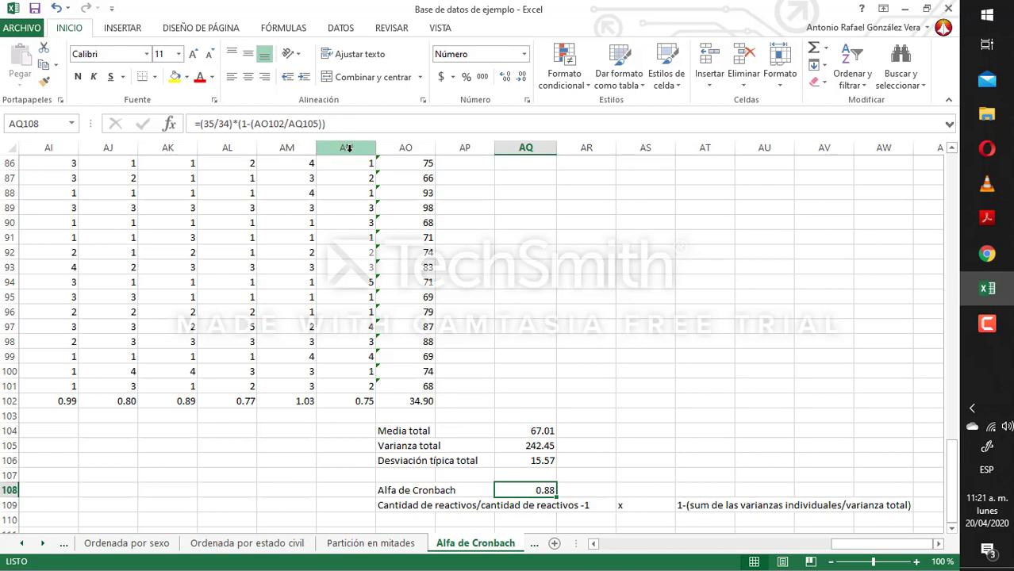
- Delete item column AN to check its effect on Alfa de Cronbach, and undo the deletion
click(398, 146)
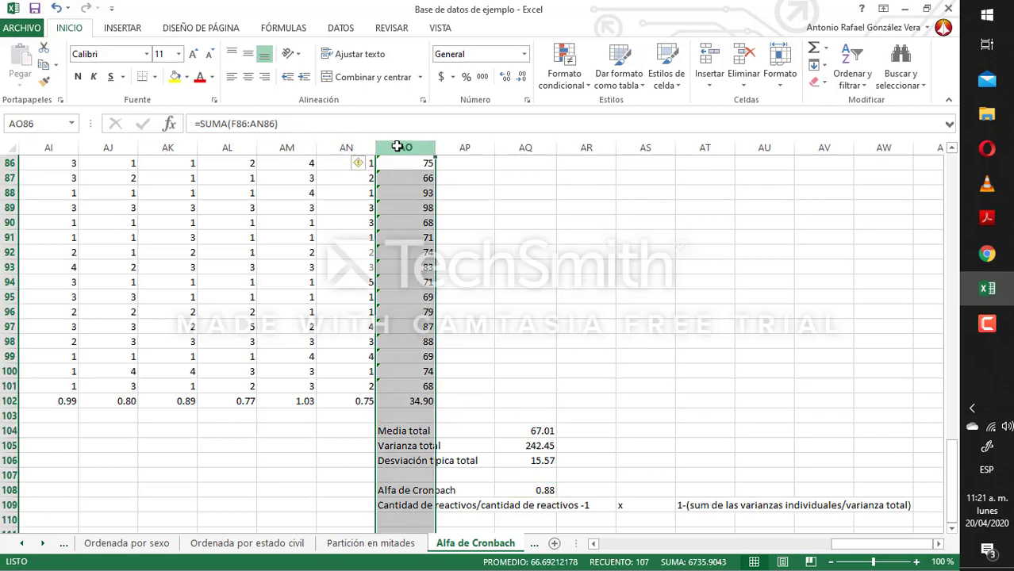
click(352, 145)
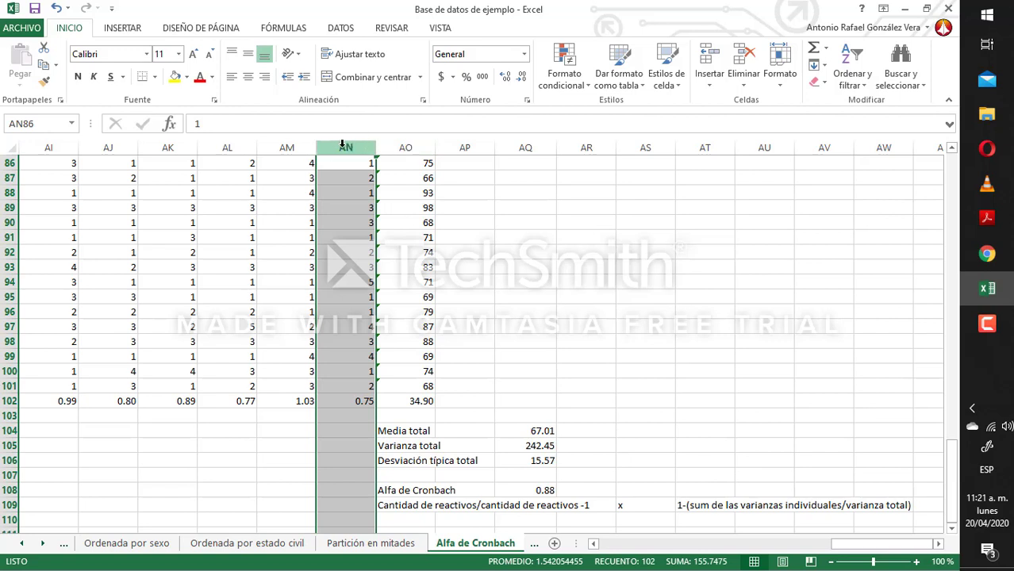
click(298, 147)
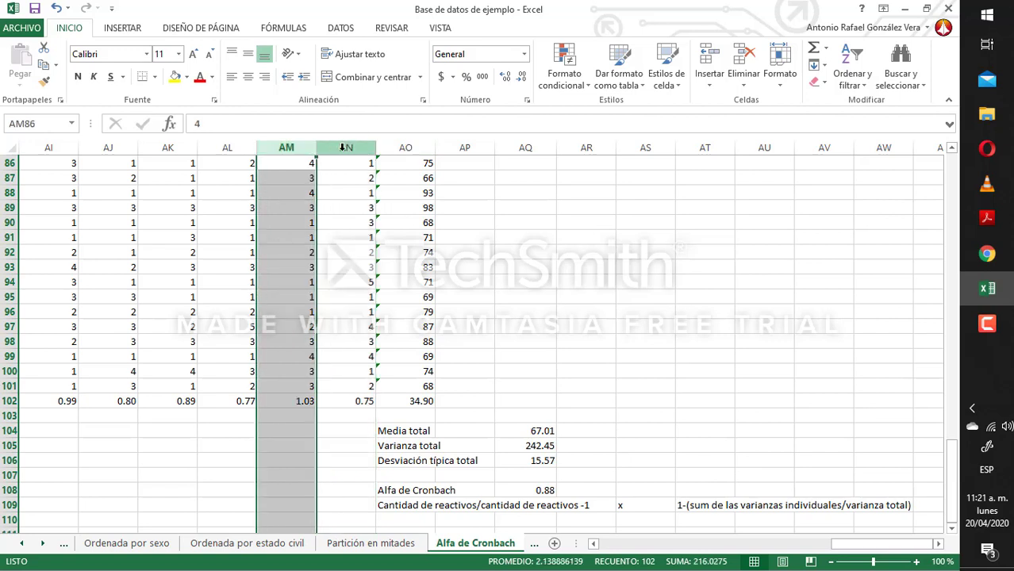
click(342, 150)
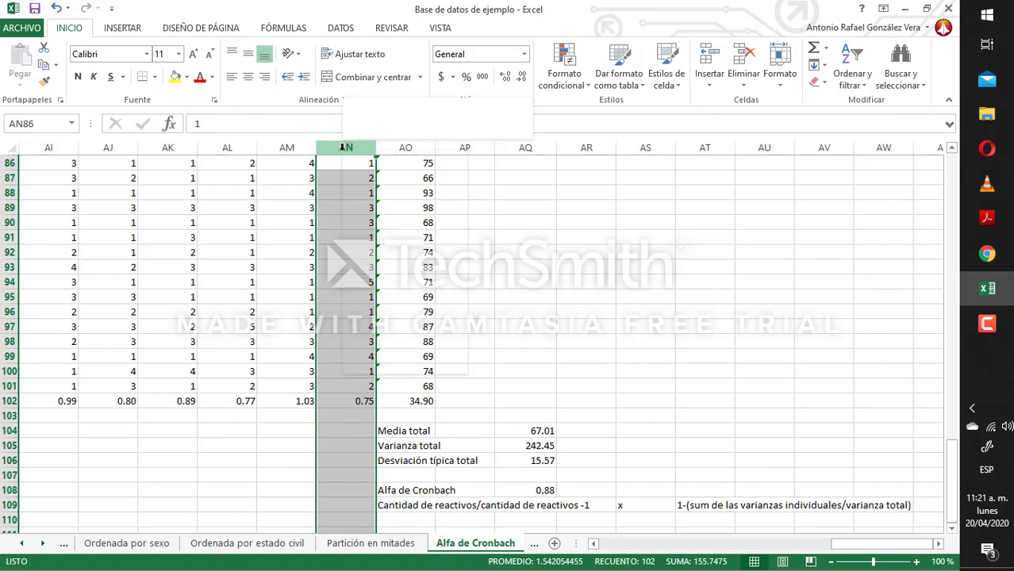
right_click(344, 149)
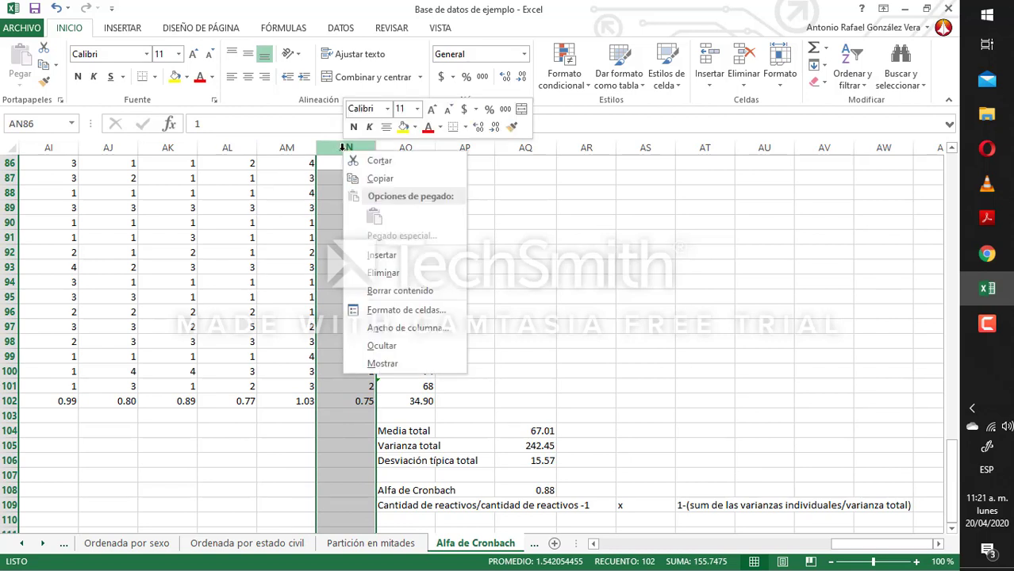
click(377, 274)
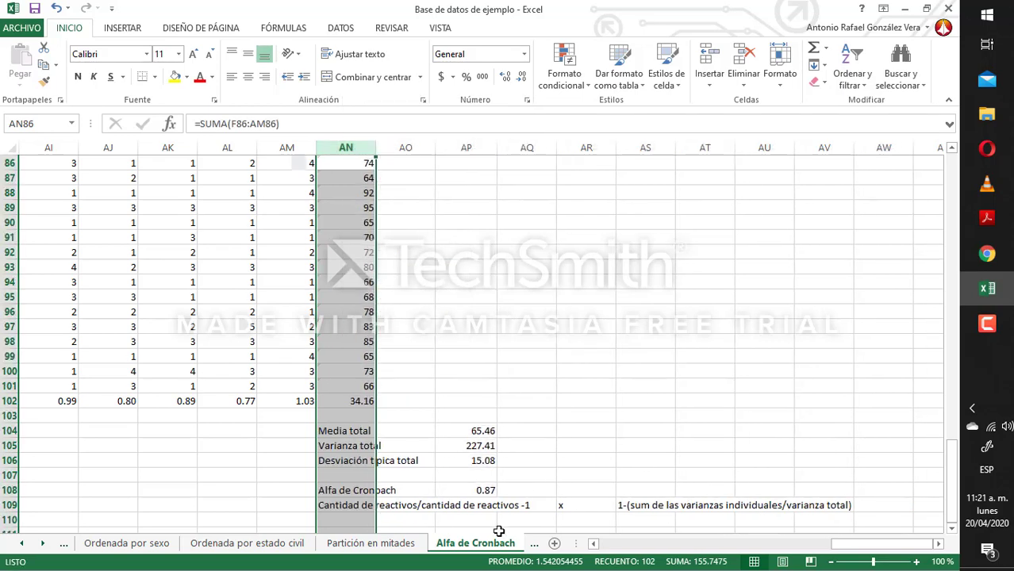
click(492, 492)
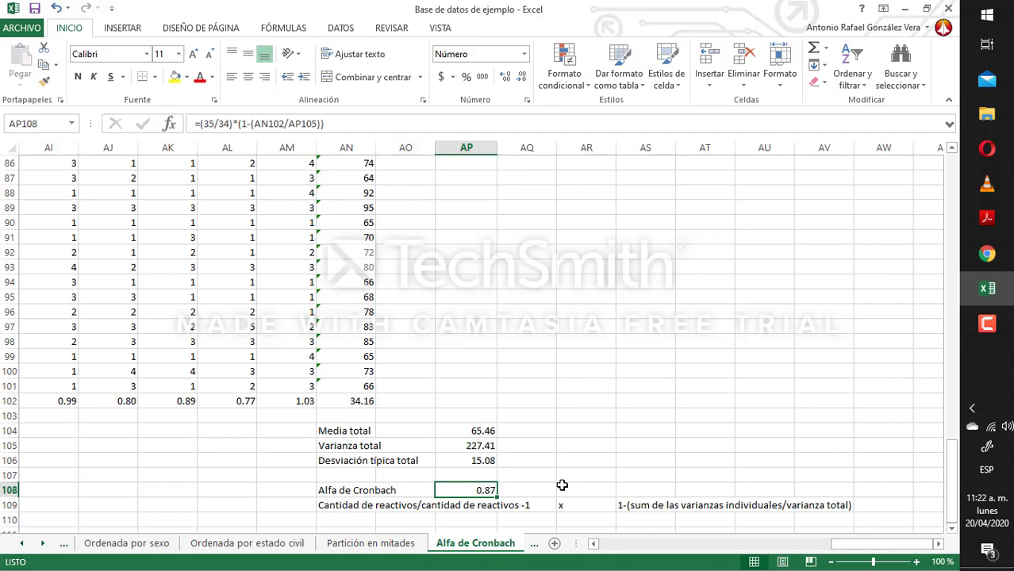
key(ctrl+z)
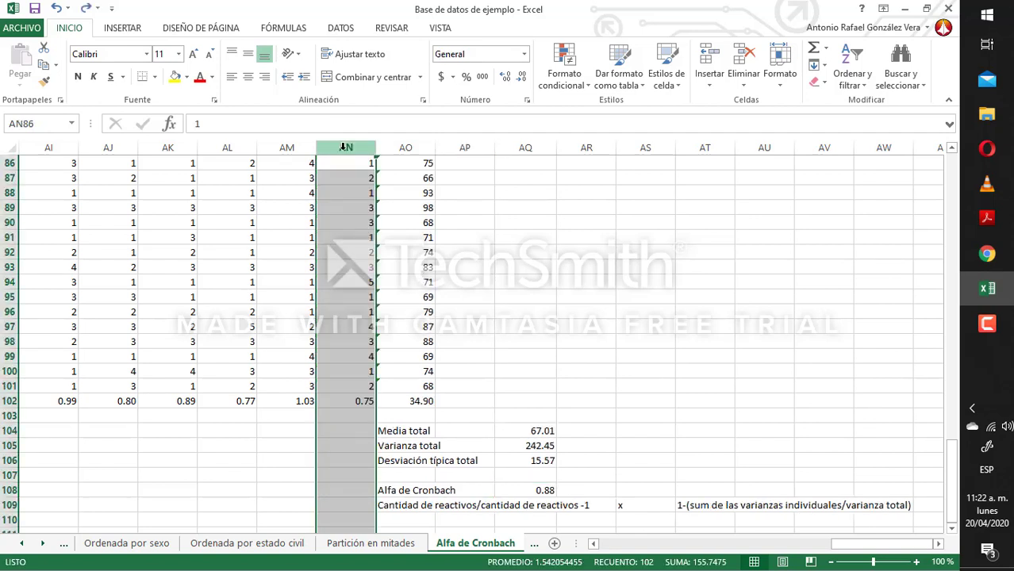
- Test Alfa de Cronbach without the item in column AM by deleting that column, and restore it
click(297, 143)
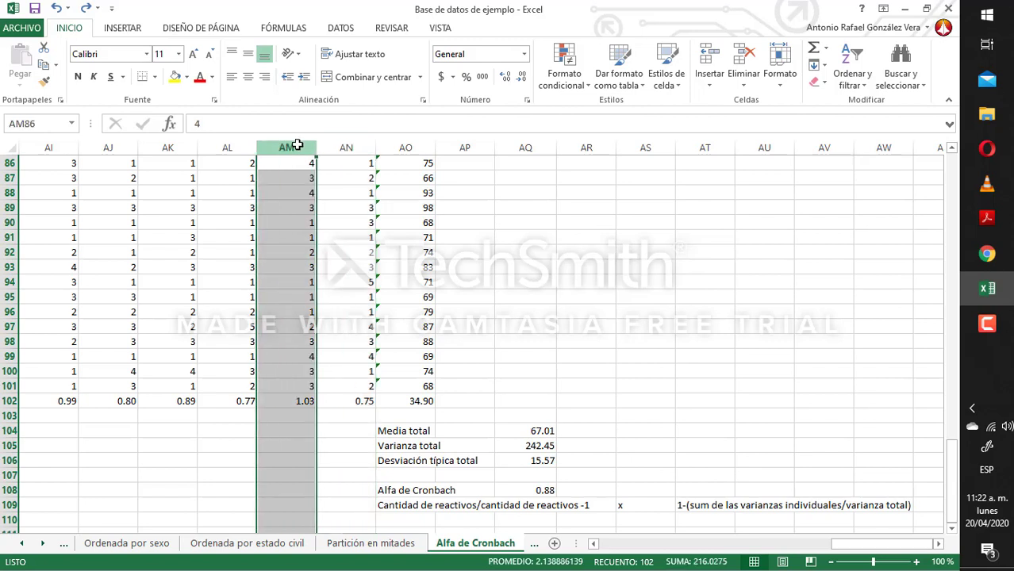
right_click(297, 147)
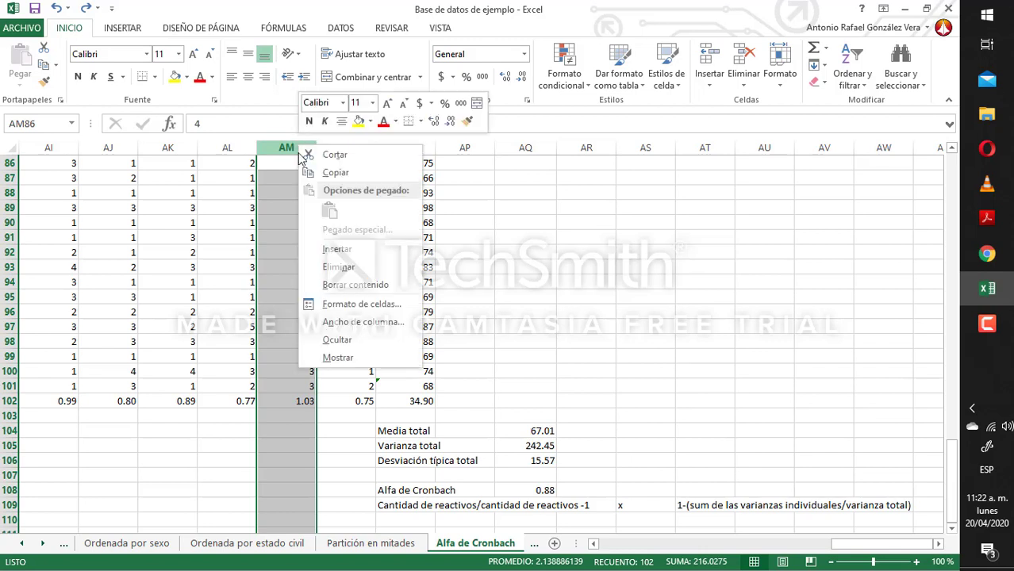
click(338, 268)
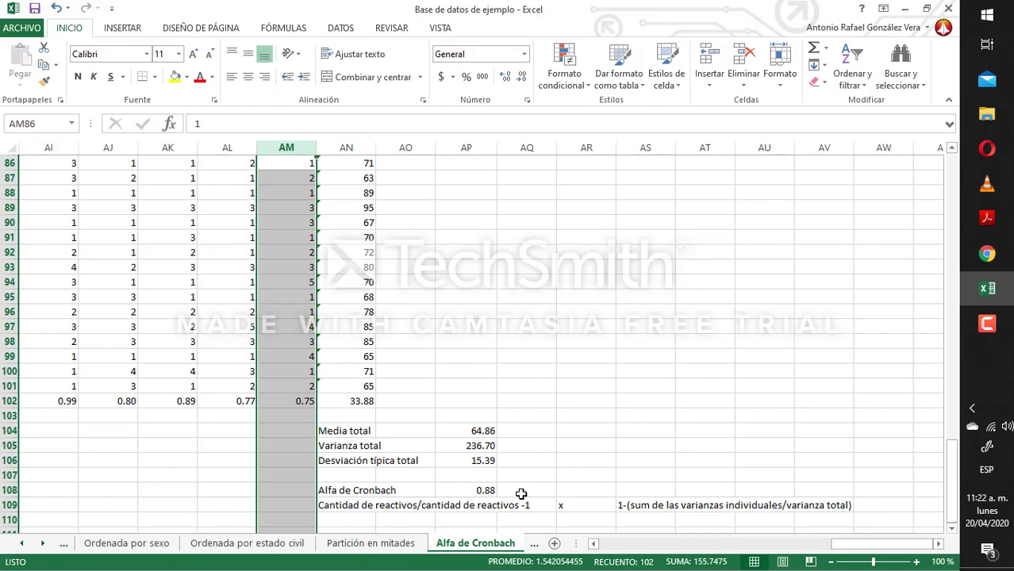
key(ctrl+plus)
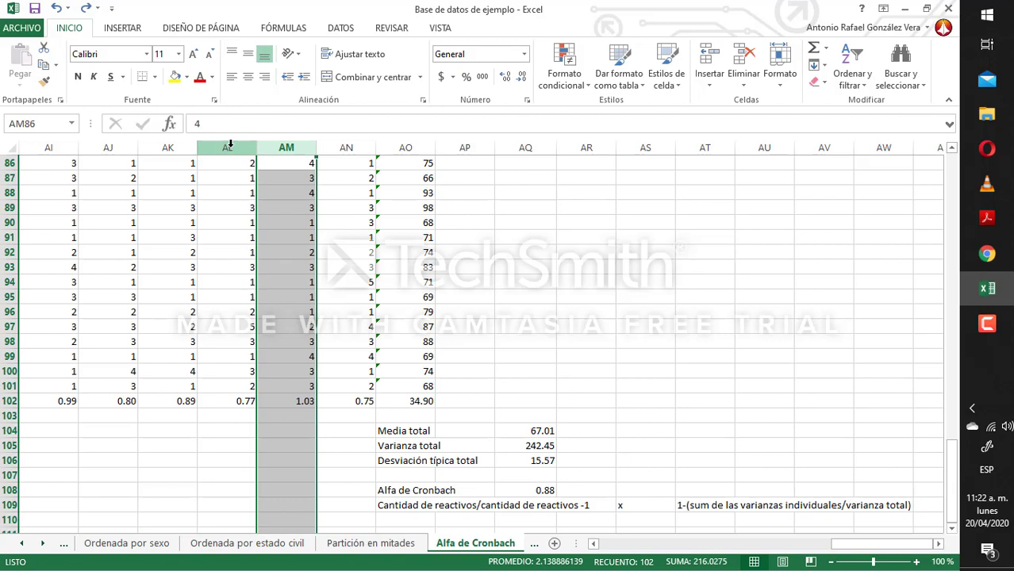
- Delete item column AL to see how Alfa de Cronbach responds, and undo the deletion
click(229, 146)
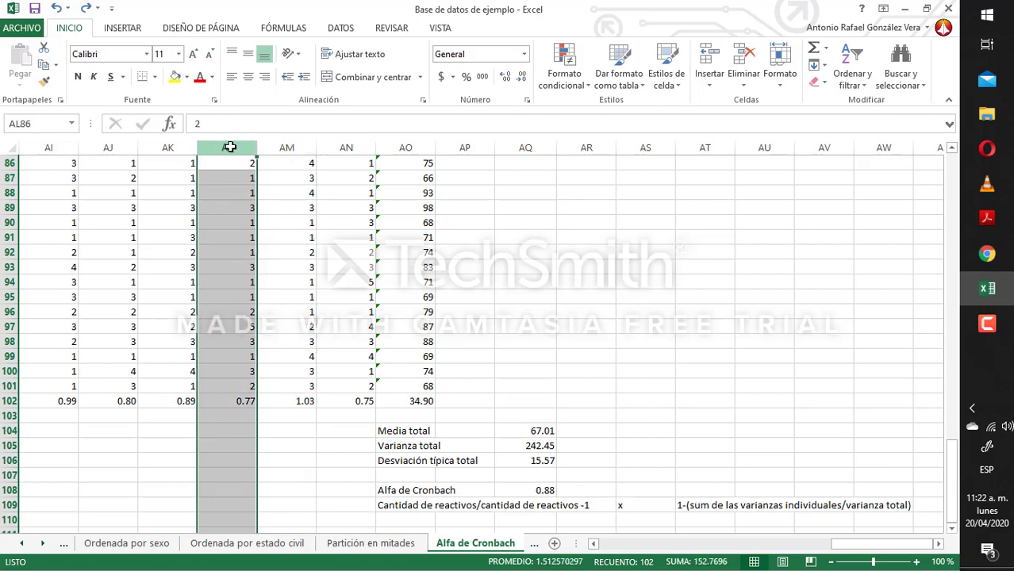
right_click(229, 147)
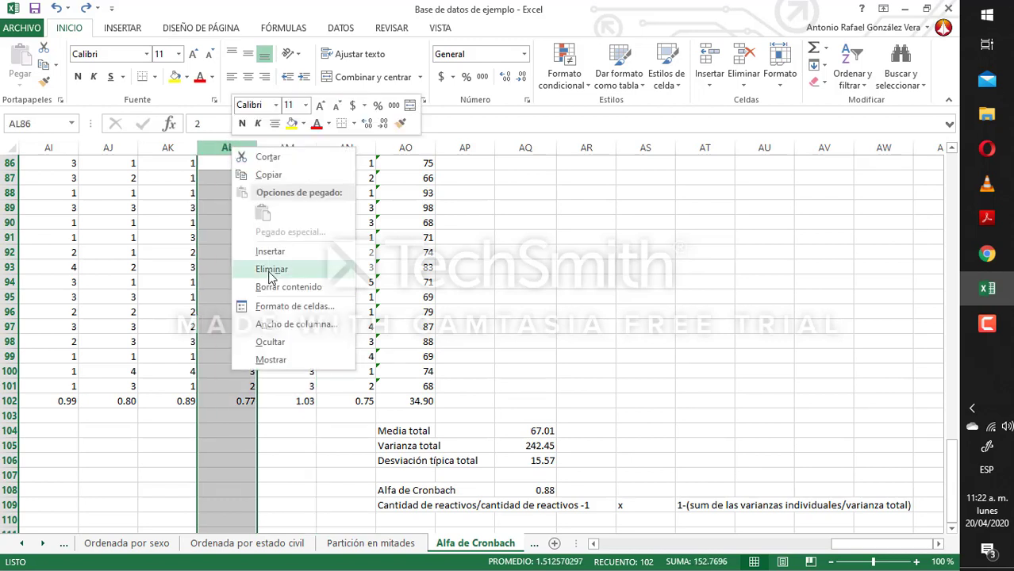
click(270, 270)
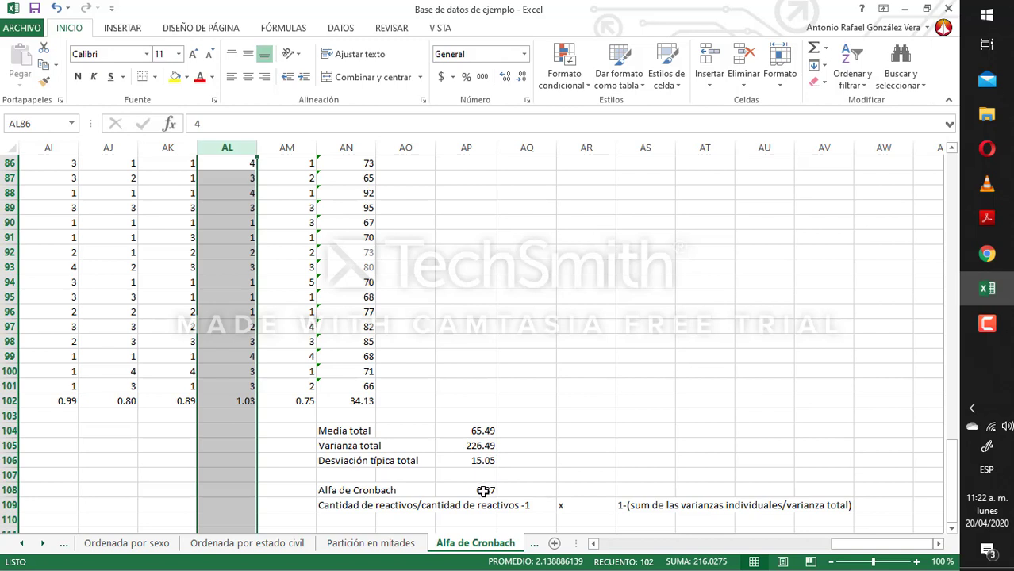
click(191, 246)
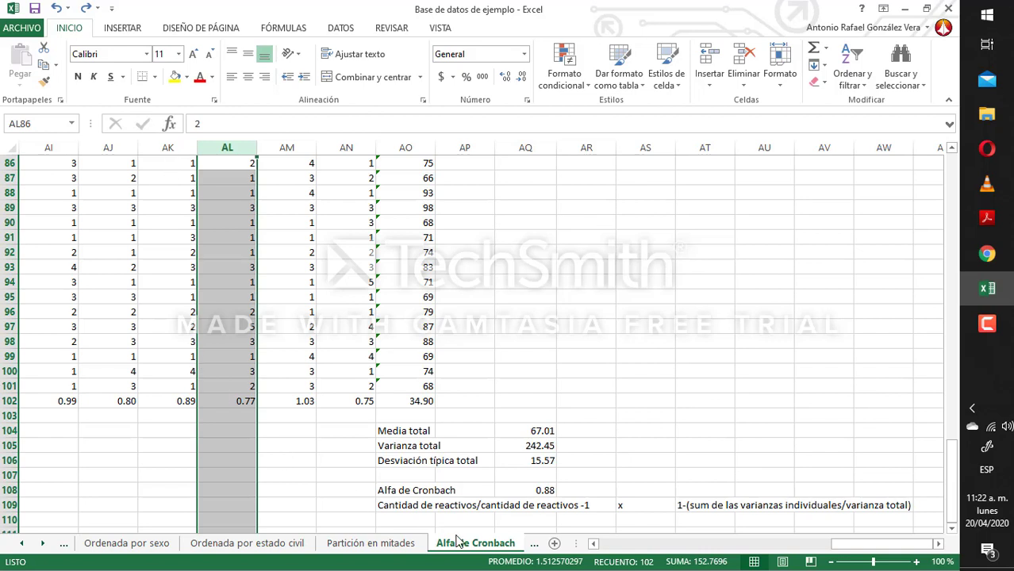
click(23, 547)
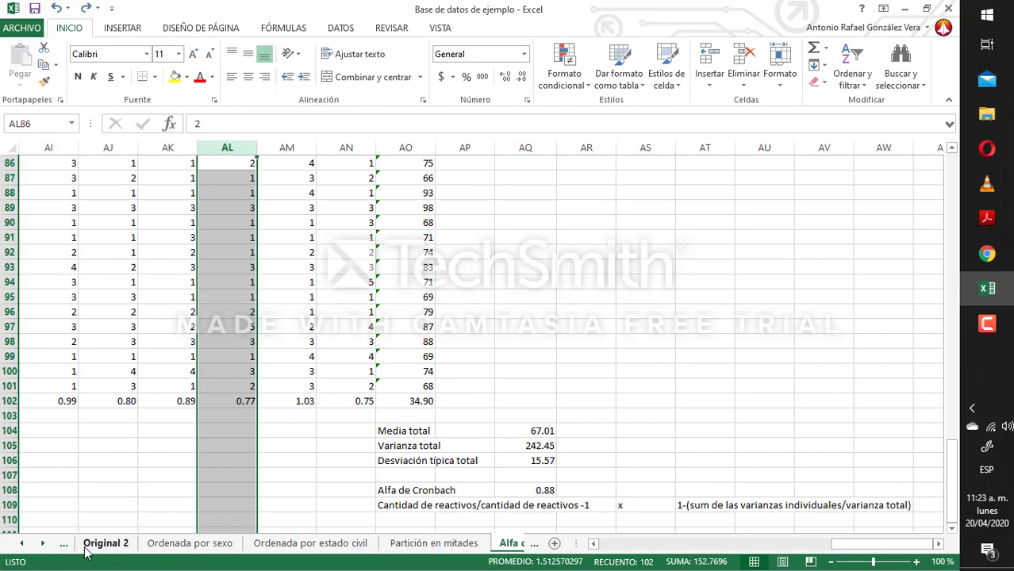
click(44, 546)
click(44, 546)
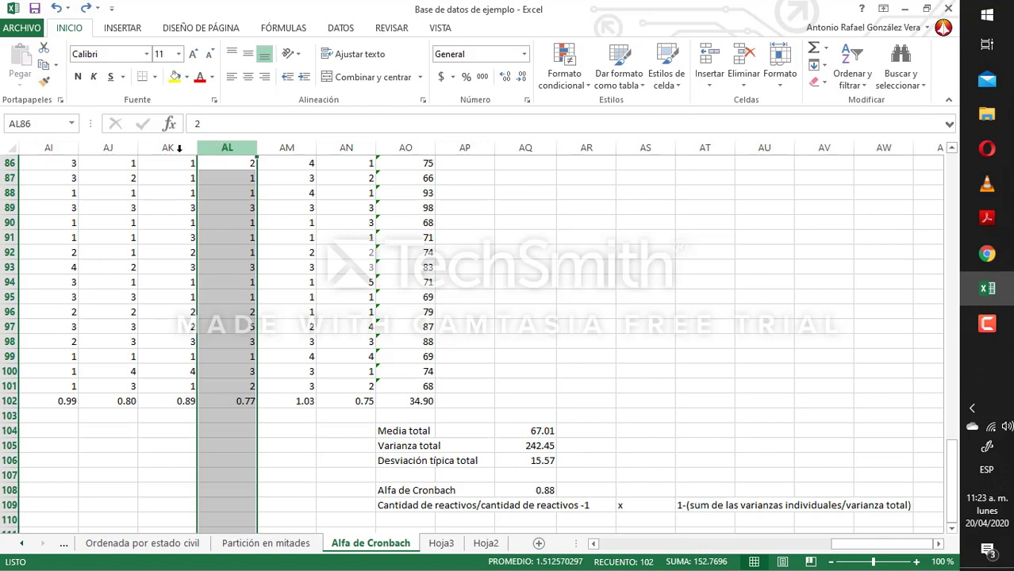
- Test Alfa de Cronbach without the item in column AK by deleting the column, and undo the deletion
click(168, 148)
right_click(169, 148)
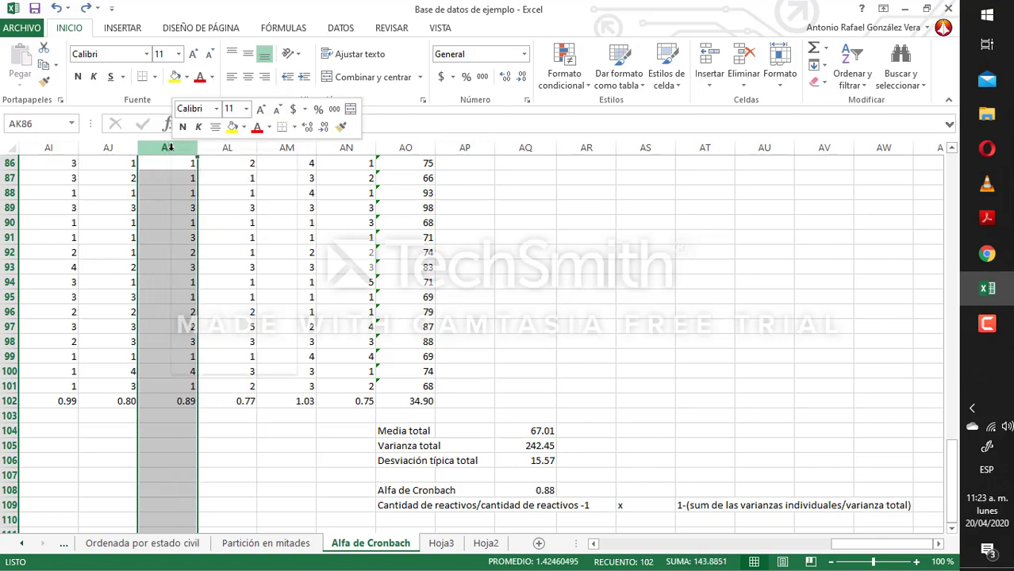
click(211, 273)
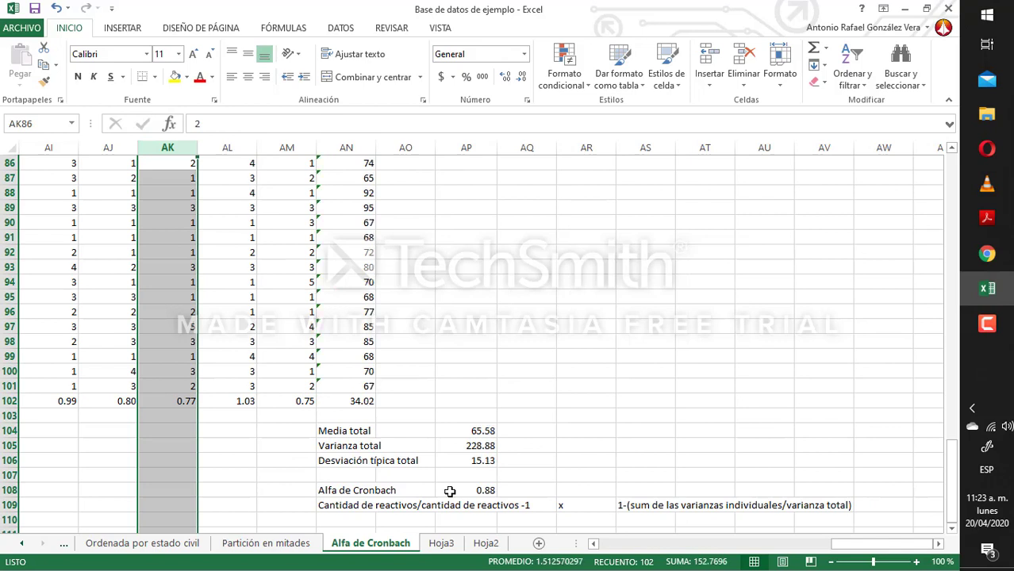
key(ctrl+z)
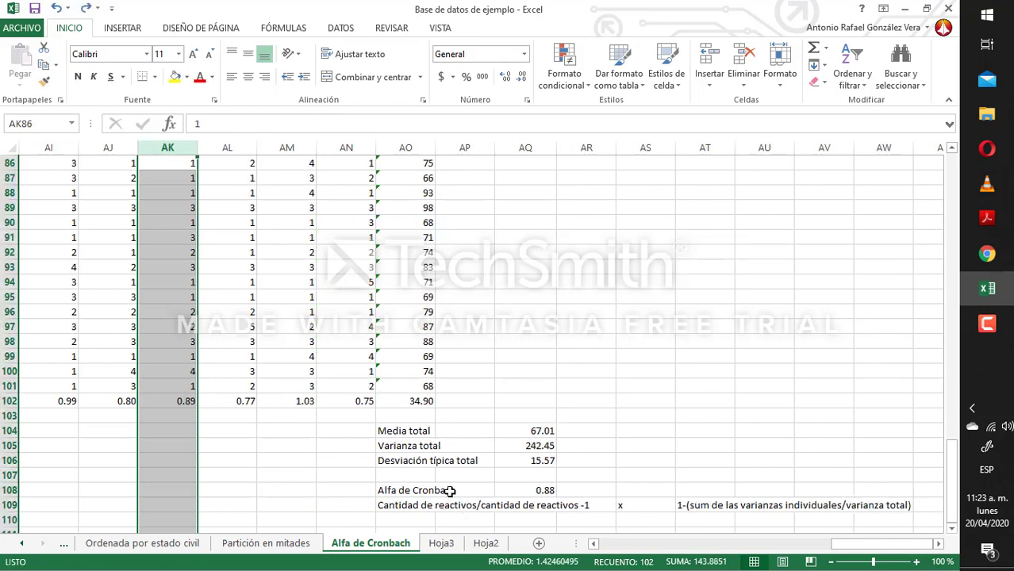
- Delete item column AJ to check its effect on Alfa de Cronbach, restore it and clear the column selection
click(110, 148)
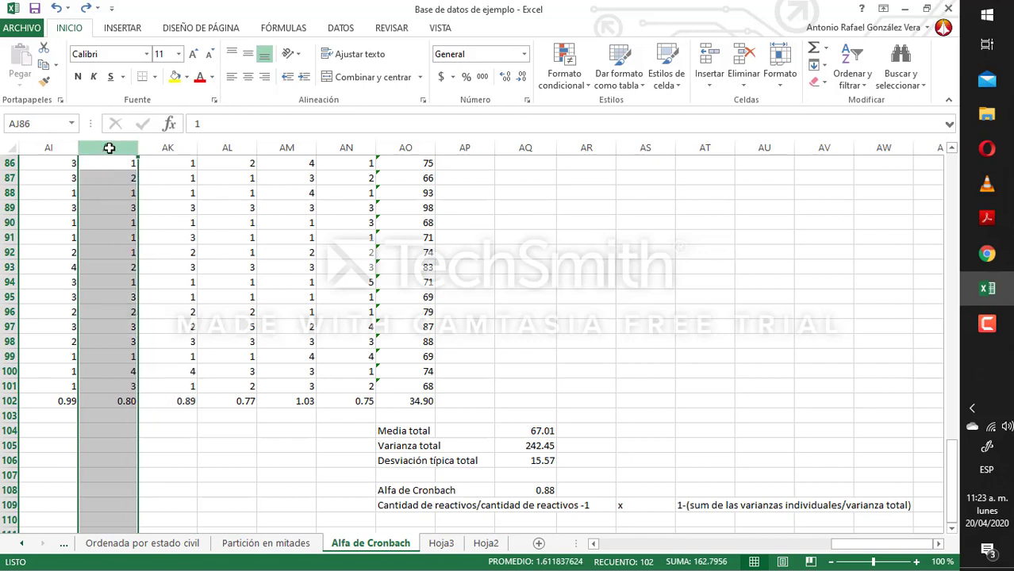
right_click(110, 148)
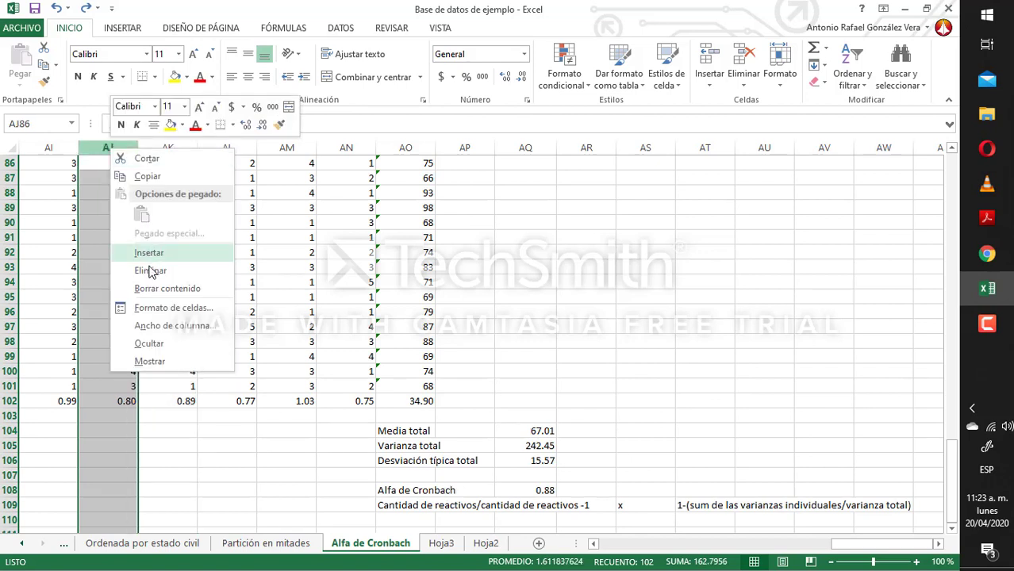
click(151, 271)
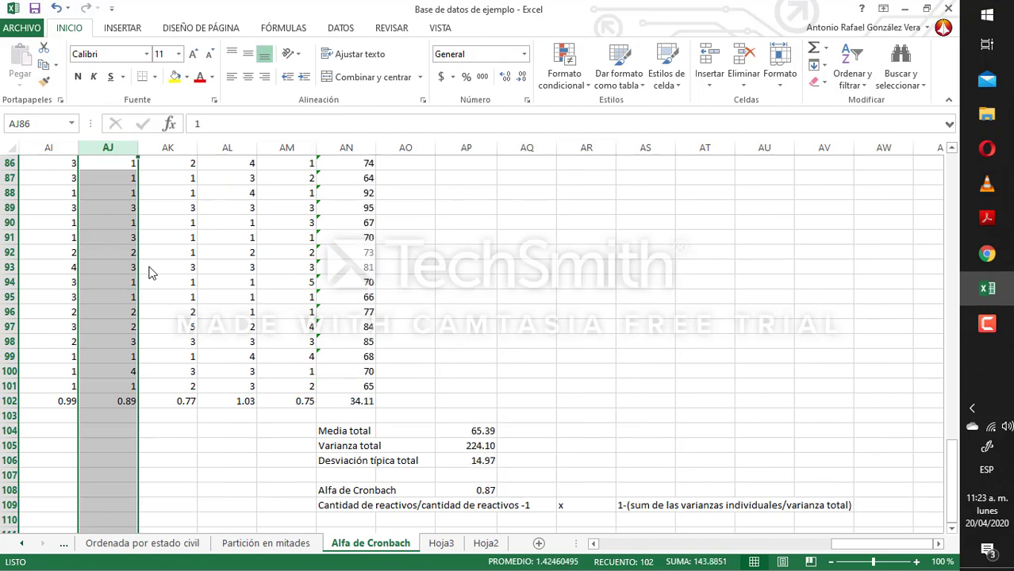
key(ctrl+z)
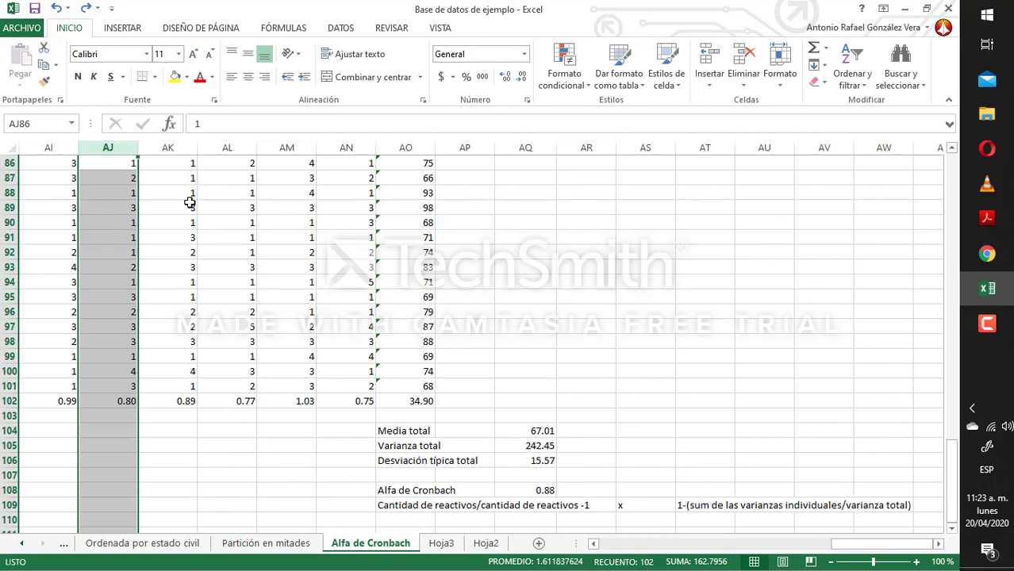
click(176, 181)
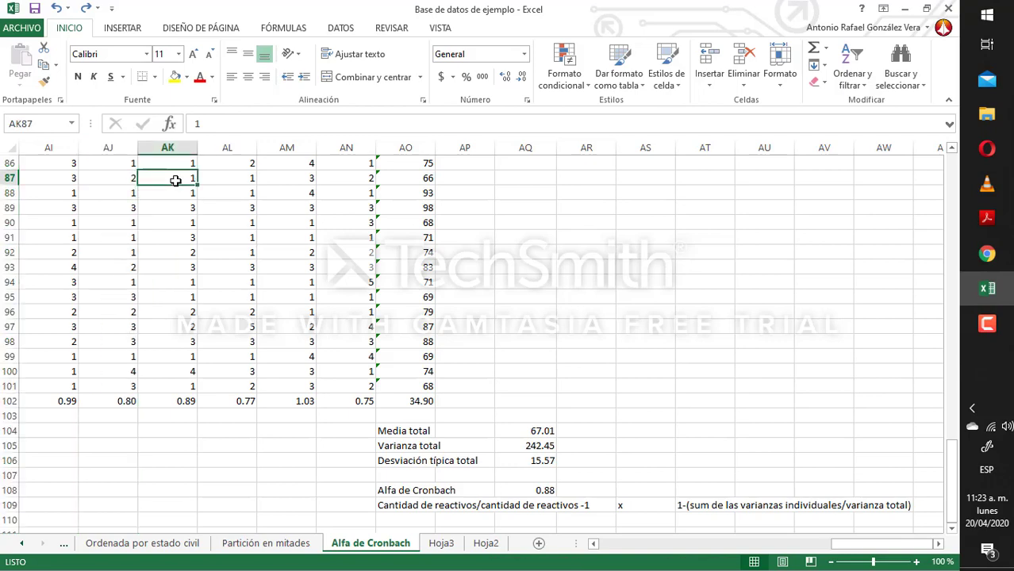
- Review the item headers from Reactivo 30 to Reactivo 35 in the first row of the Alfa de Cronbach sheet
key(Page_Up)
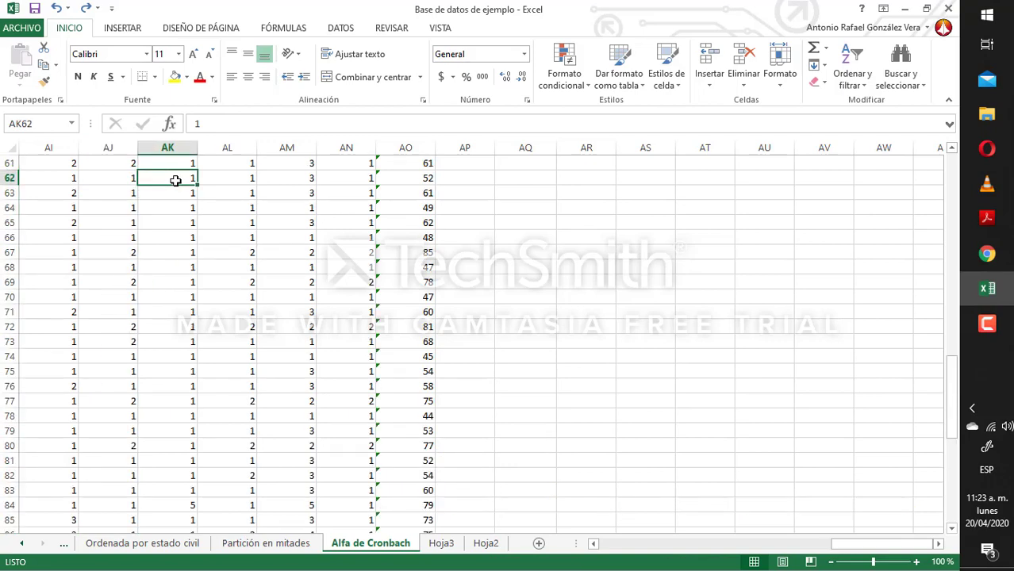
key(ctrl+Up)
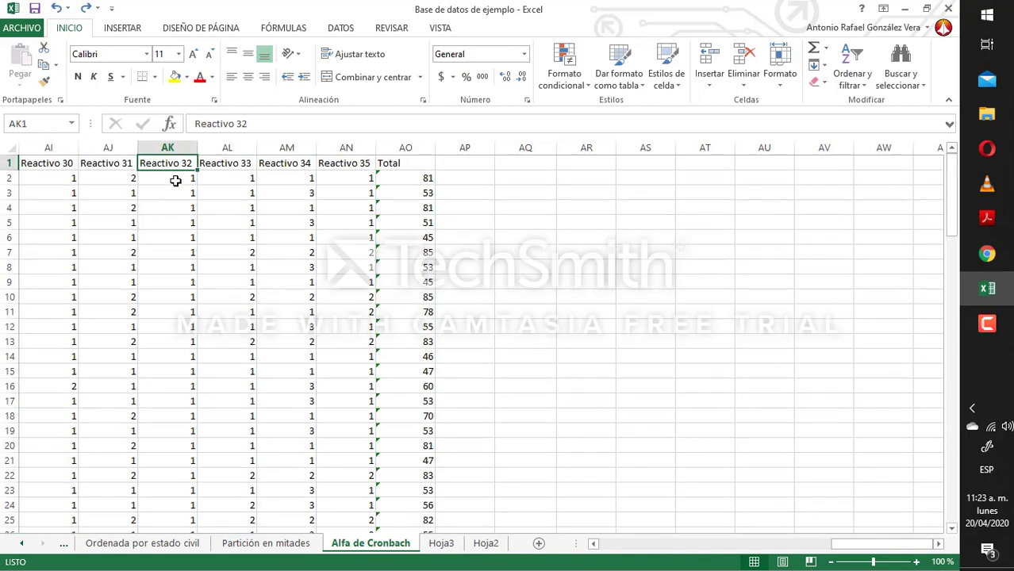
key(Left)
key(Left)
key(Right)
key(Right)
key(Right)
key(Right)
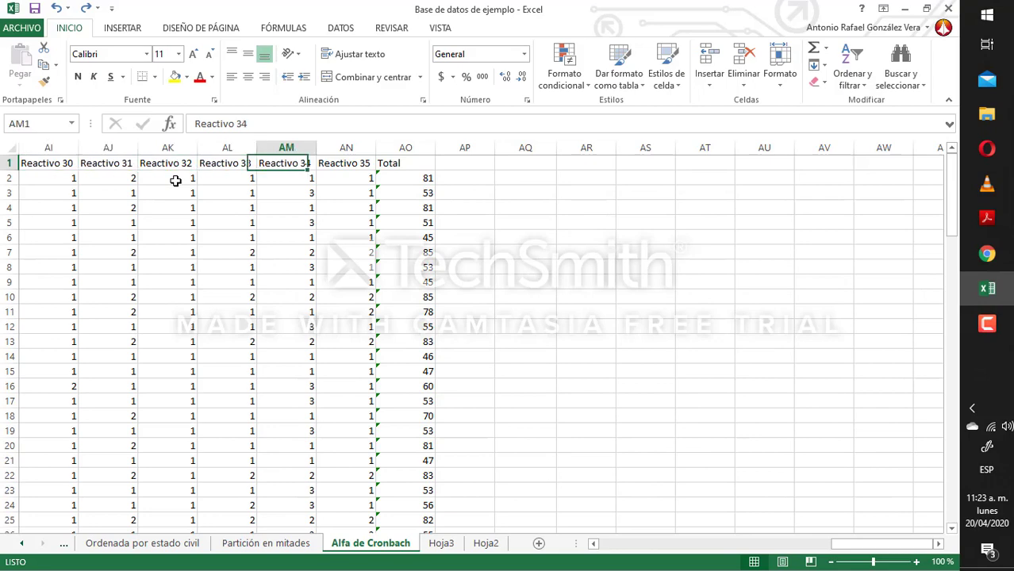
key(Right)
- Examine the Reactivo 35 variance in AN102 and the Alfa de Cronbach formula in AQ108
key(Down)
key(ctrl+Down)
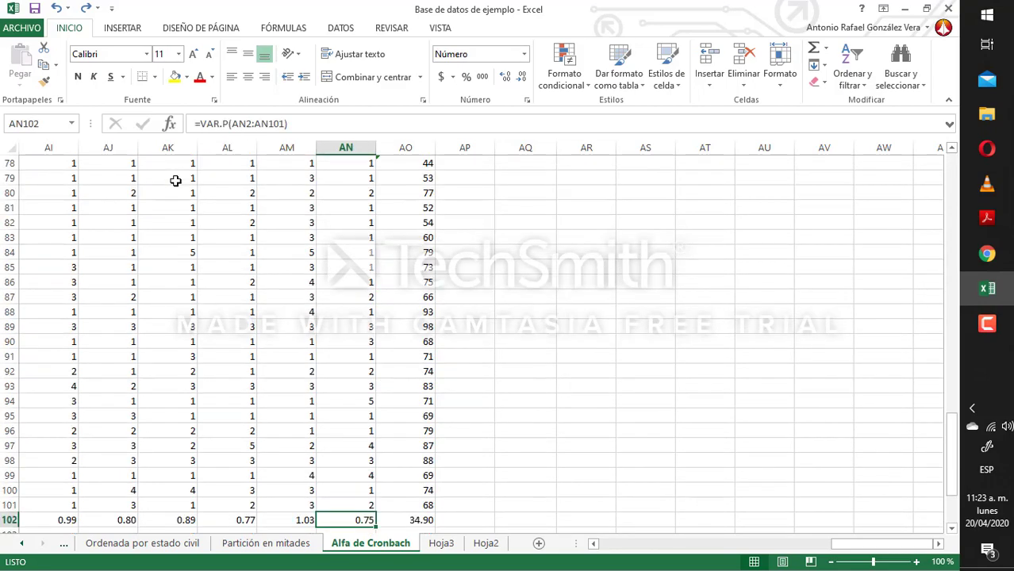
key(Down)
key(Down)
key(Down)
key(Down)
key(Down)
key(Down)
key(Down)
key(Down)
key(Down)
key(Down)
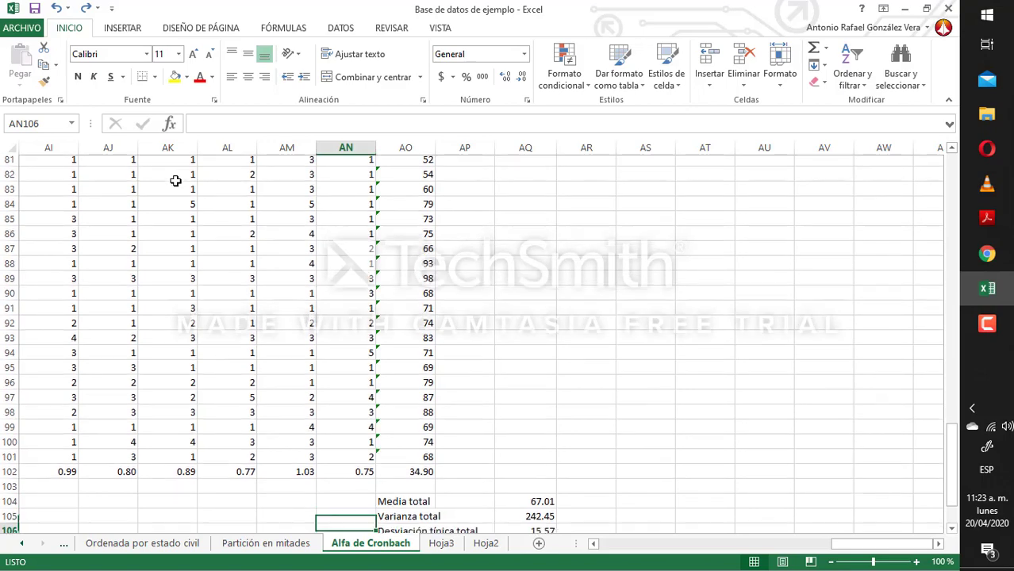
key(Down)
key(Down)
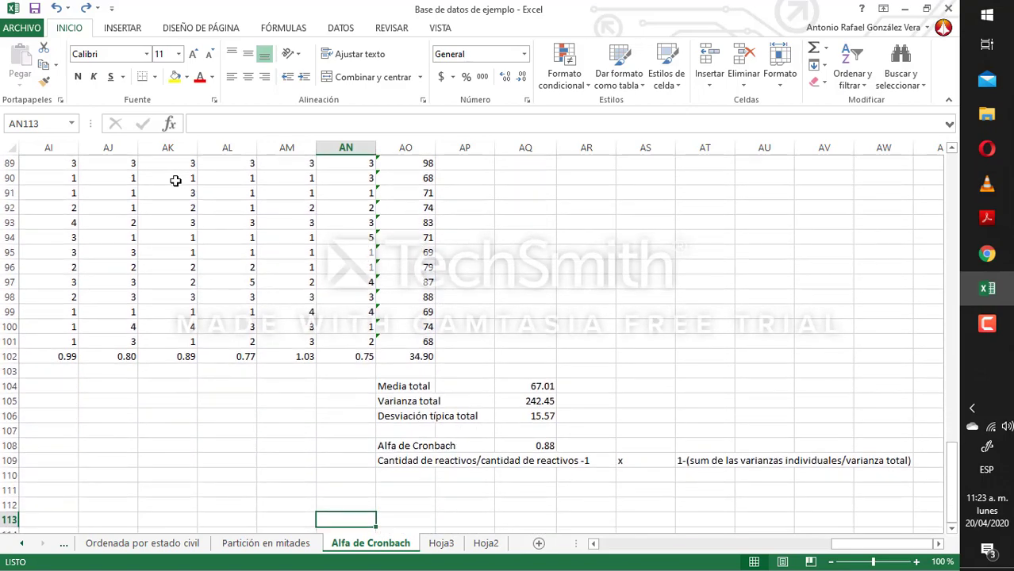
key(Up)
key(Up)
key(Up)
key(Up)
key(Up)
key(Up)
key(Up)
key(Down)
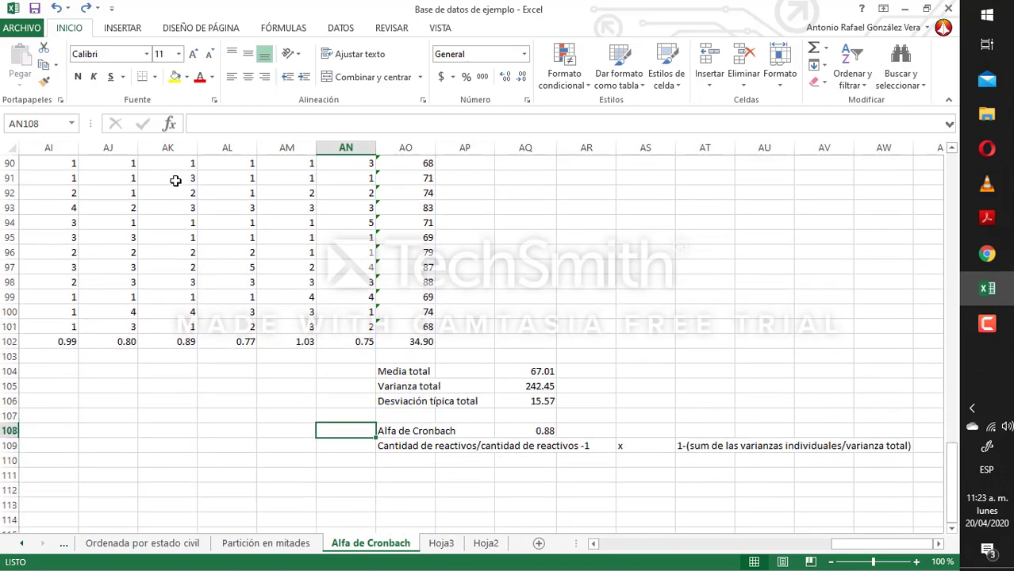
key(Right)
key(Right)
key(Right)
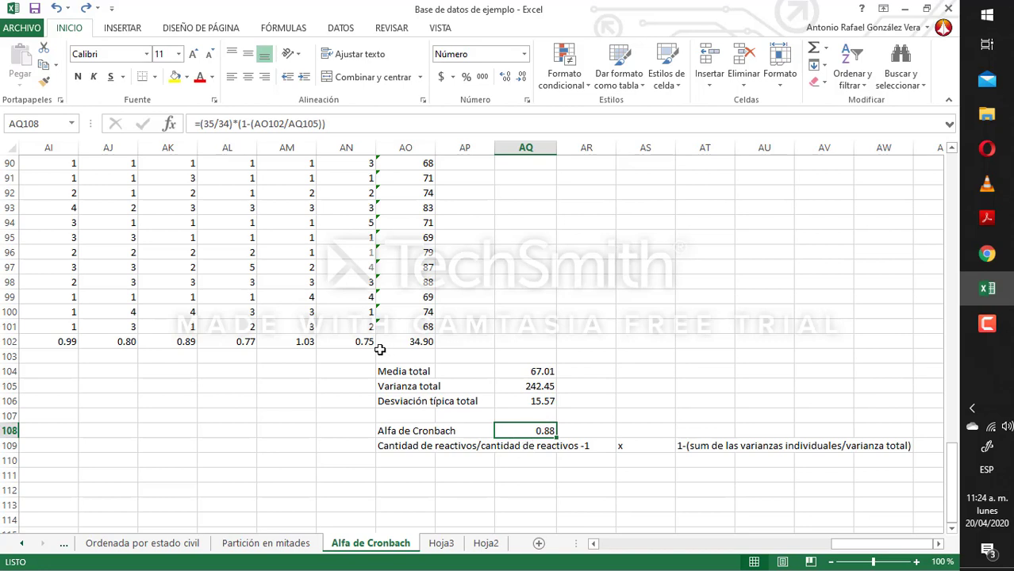
- Inspect the variance formulas of the last three items in row 102 and the variance sum in AO102
click(353, 342)
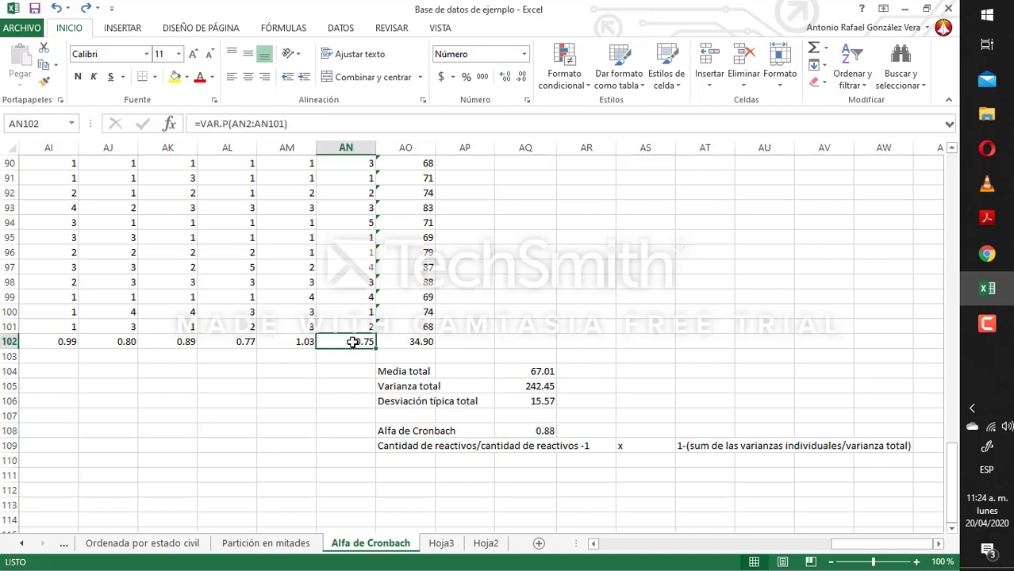
key(Left)
key(Left)
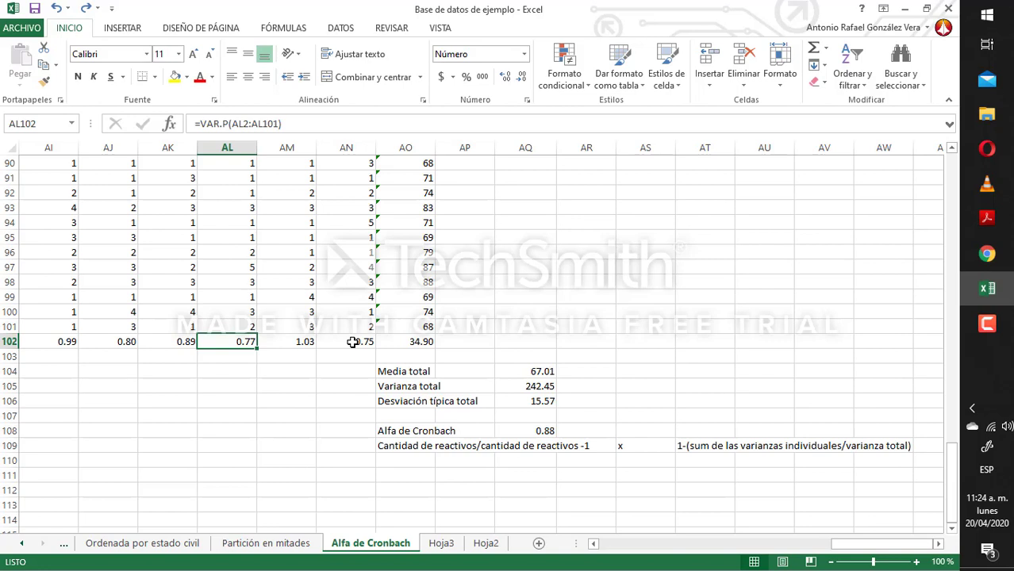
key(Right)
key(Right)
key(Right)
- Review the Alfa de Cronbach result in AQ108 against the total statistics and the written formula in row 109
key(Down)
key(Down)
key(Down)
key(Down)
key(Down)
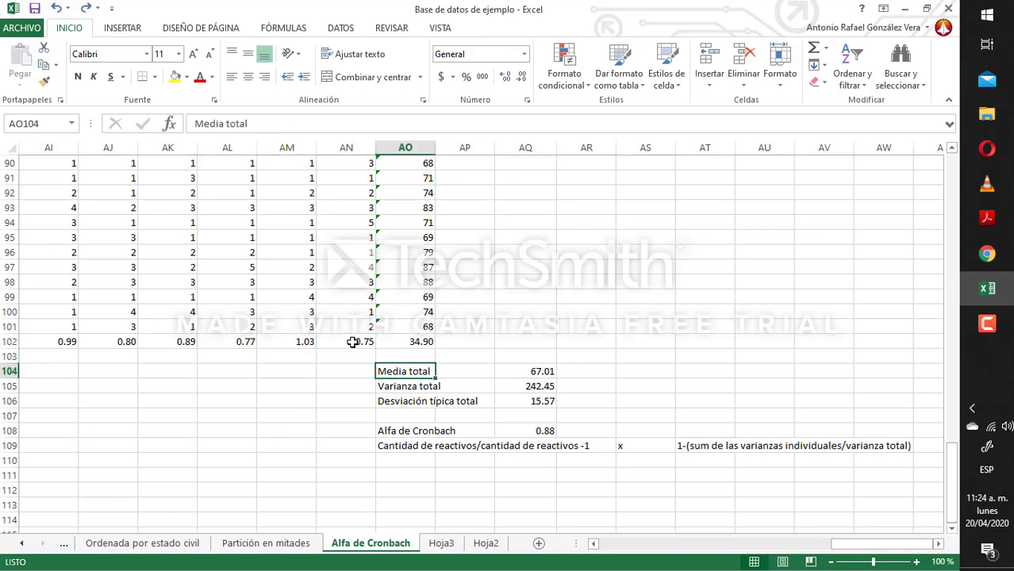
key(Down)
key(Right)
key(Right)
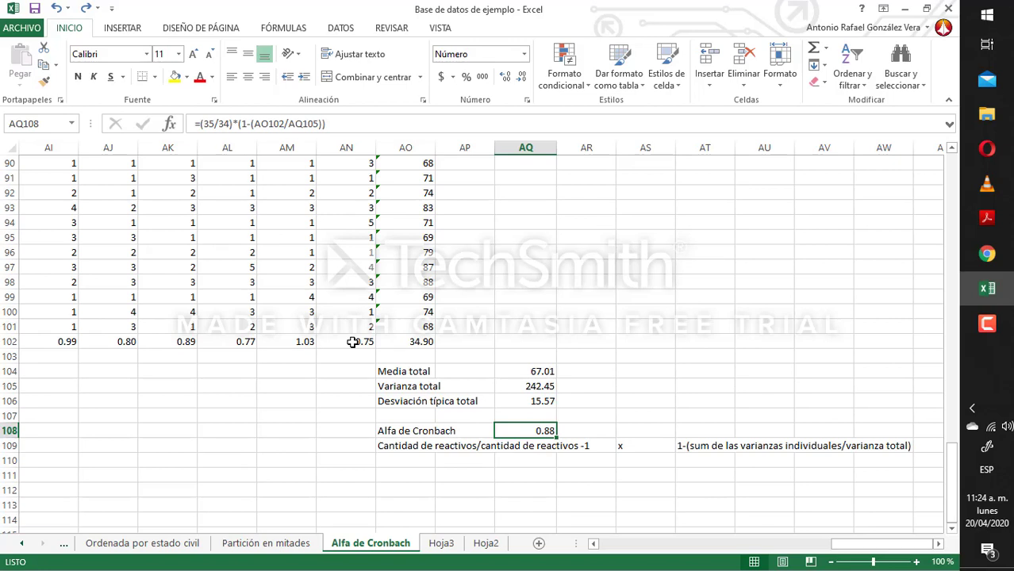
key(Down)
key(Down)
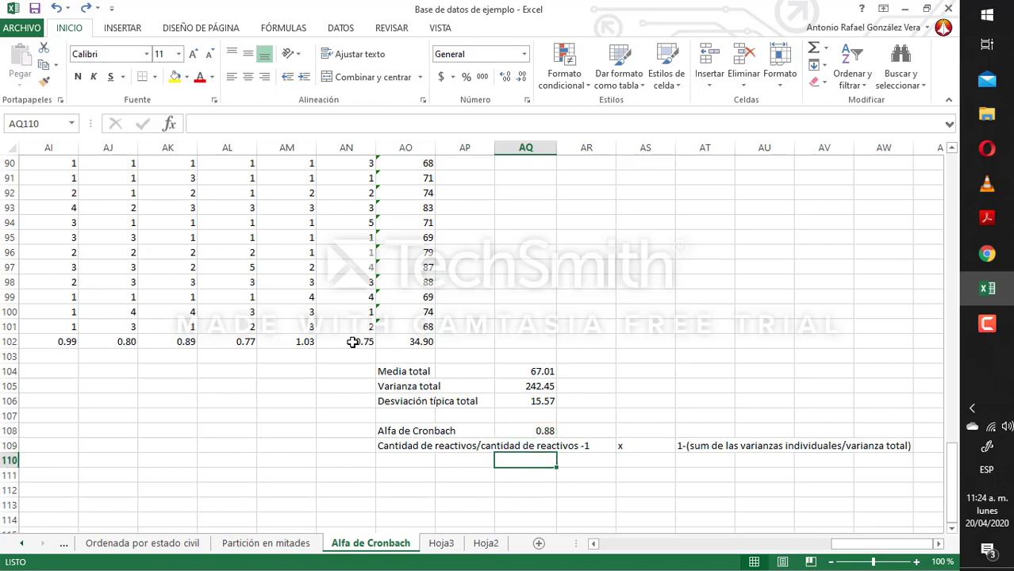
key(Up)
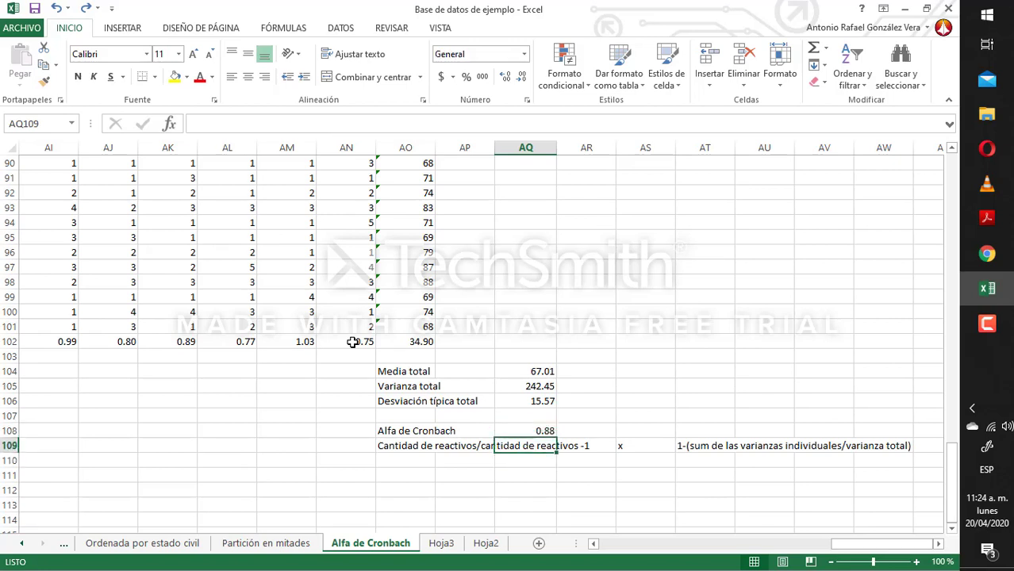
key(Up)
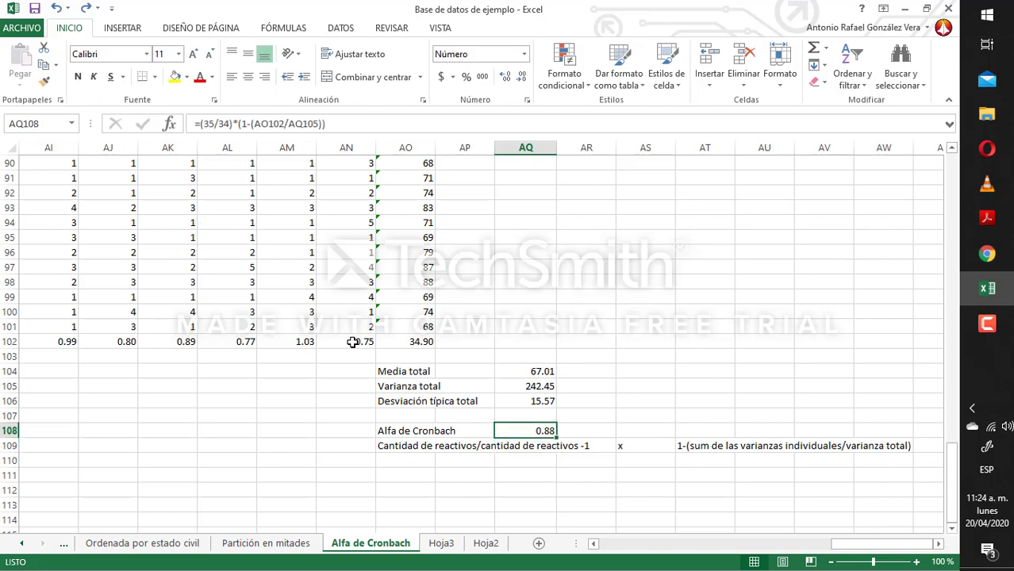